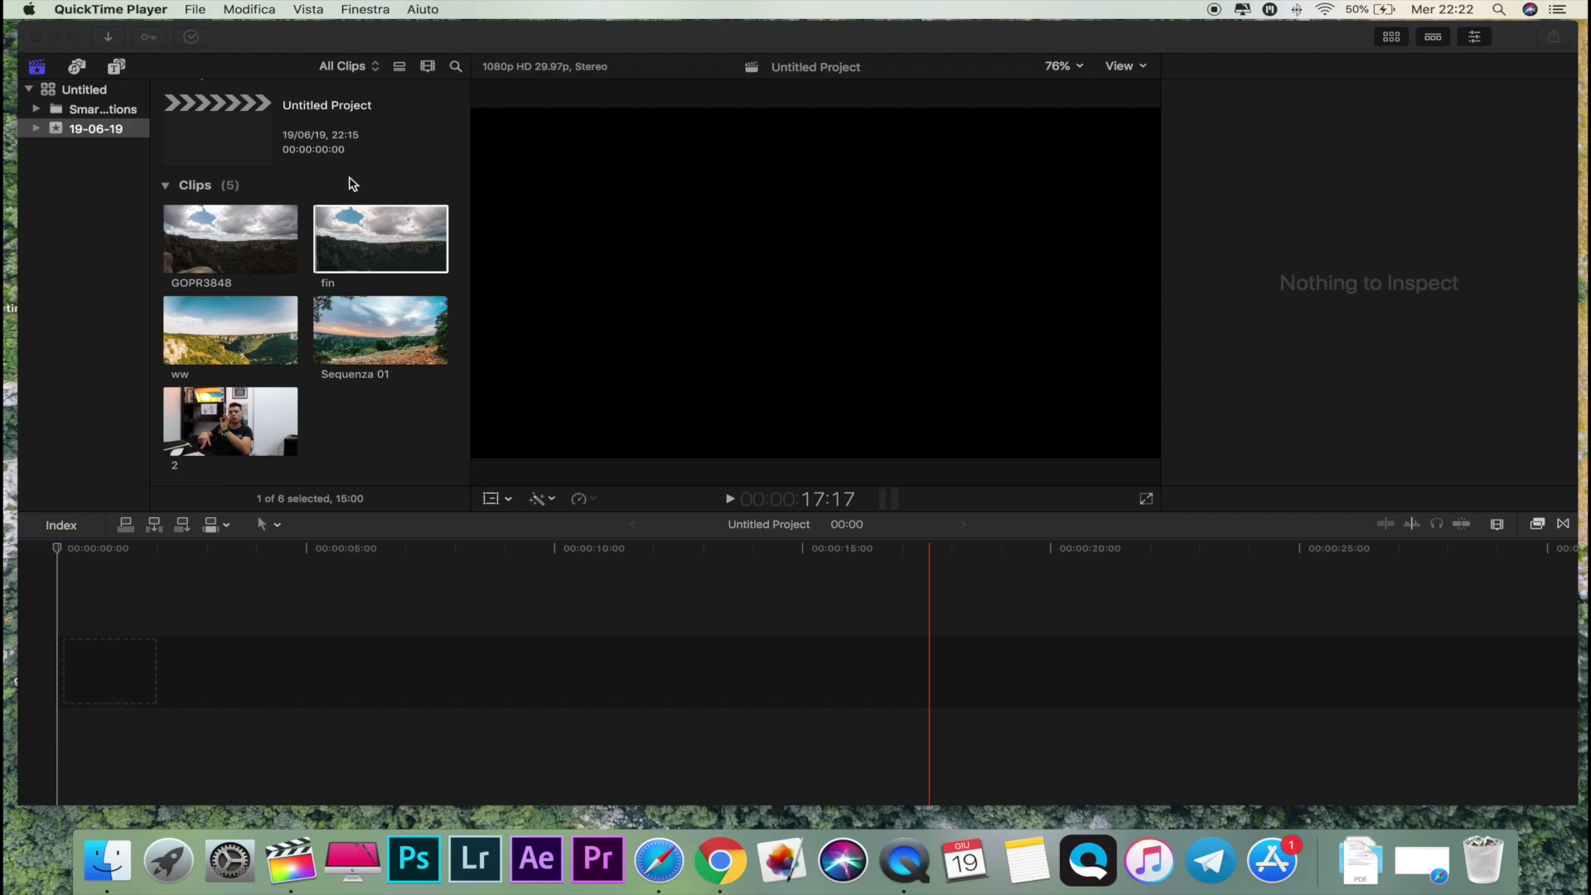
# - Append the GOPR3848 canyon clip from the library to the Untitled Project timeline
pyautogui.click(315, 240)
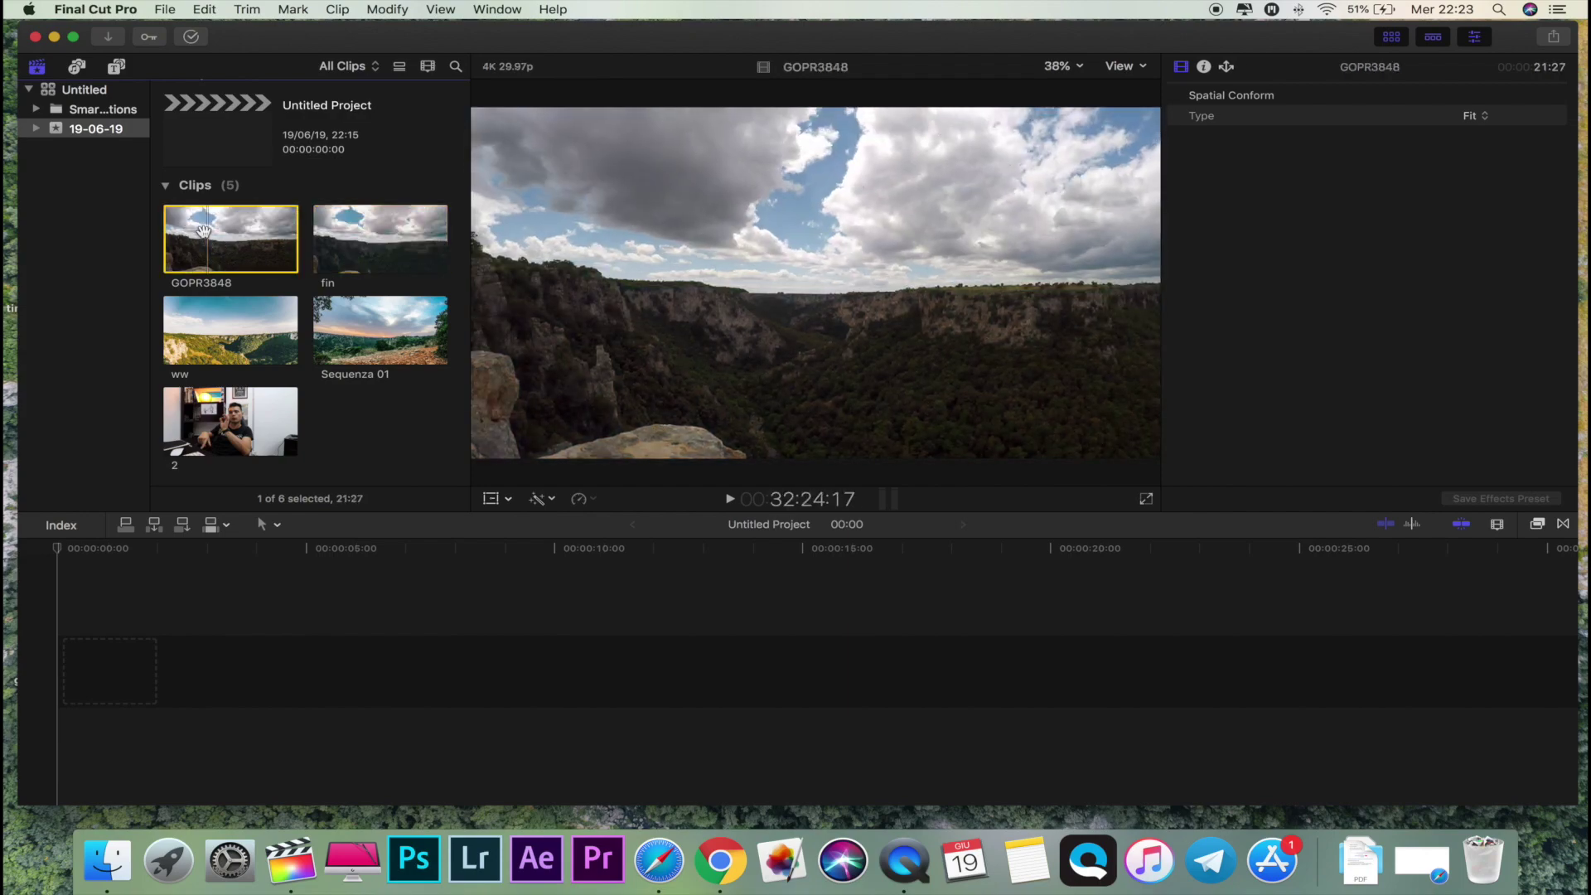
pyautogui.click(179, 535)
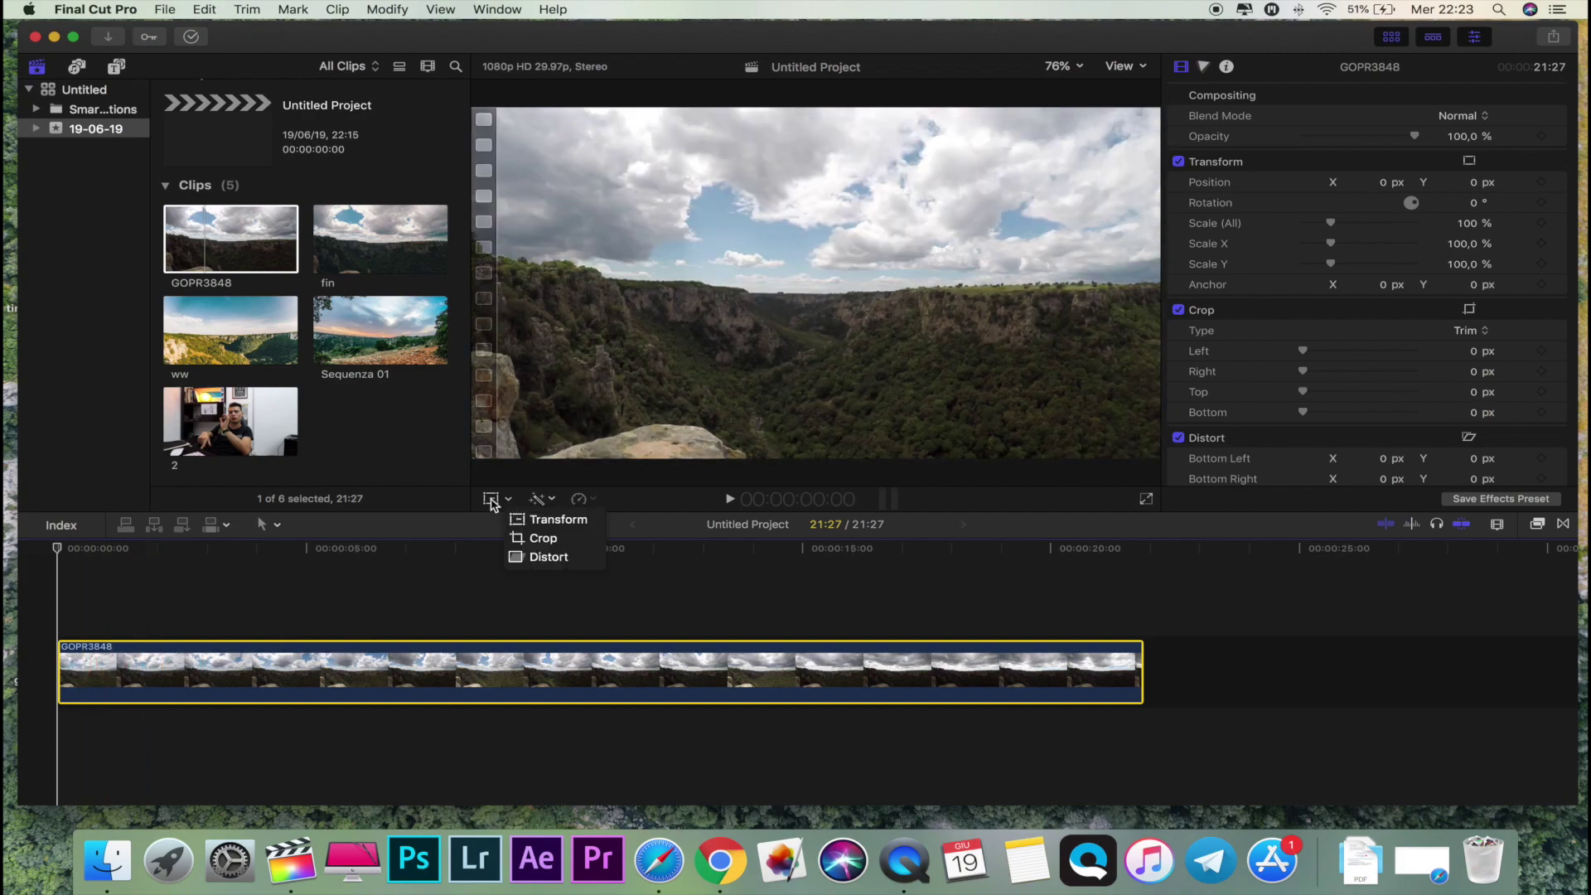
# - Enable on-screen Transform controls, set the viewer to 50%, and nudge the clip's frame right
pyautogui.click(536, 522)
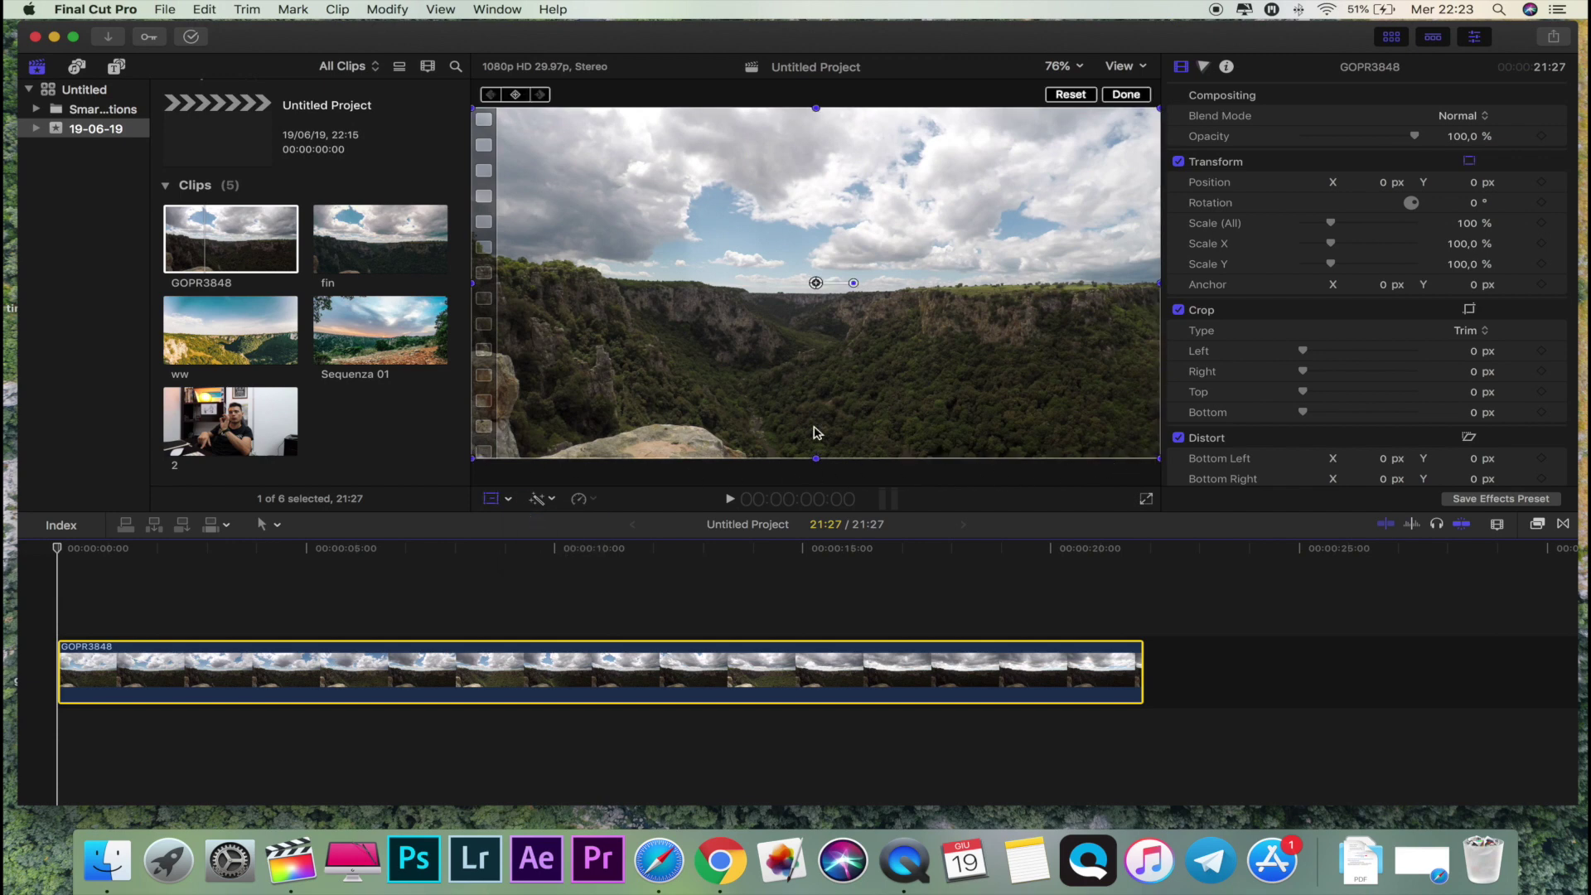
pyautogui.click(1057, 67)
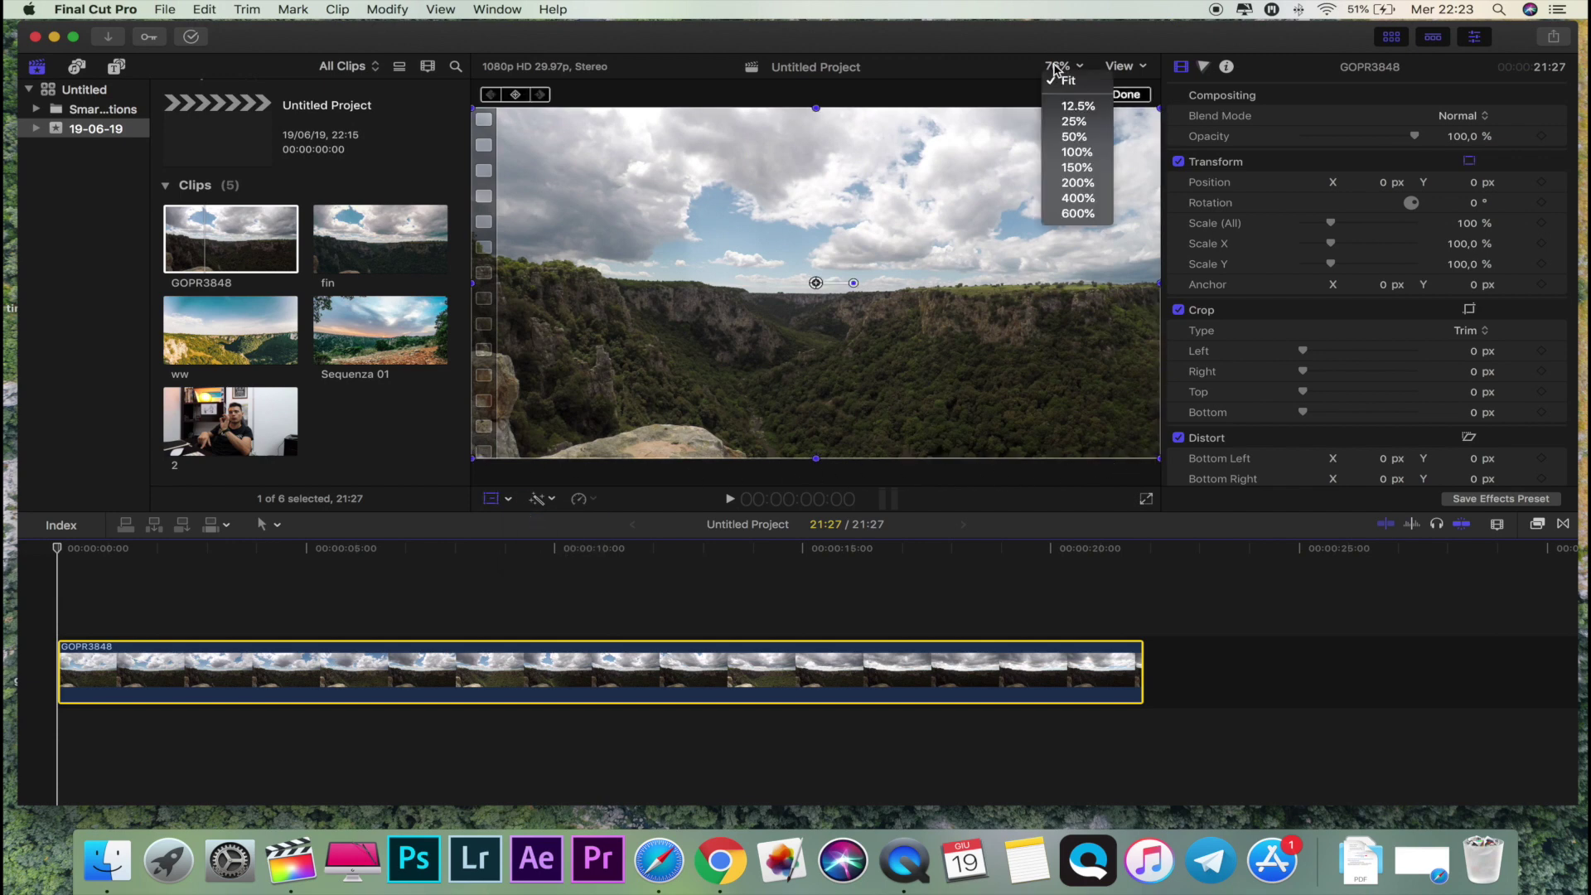
pyautogui.click(1068, 138)
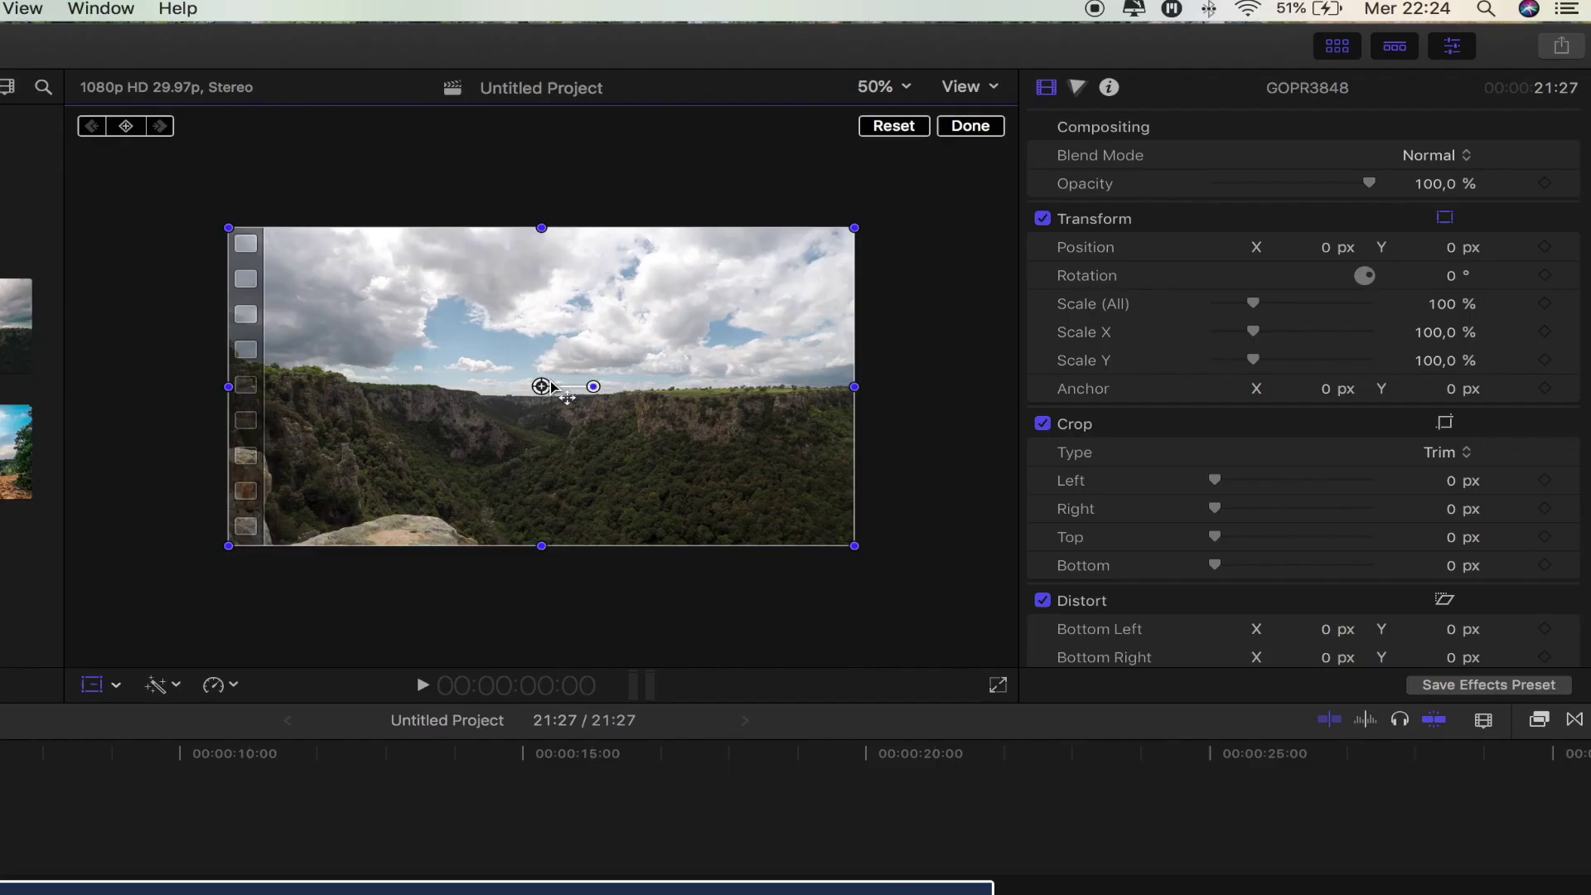
pyautogui.moveTo(817, 282); pyautogui.dragTo(827, 283)
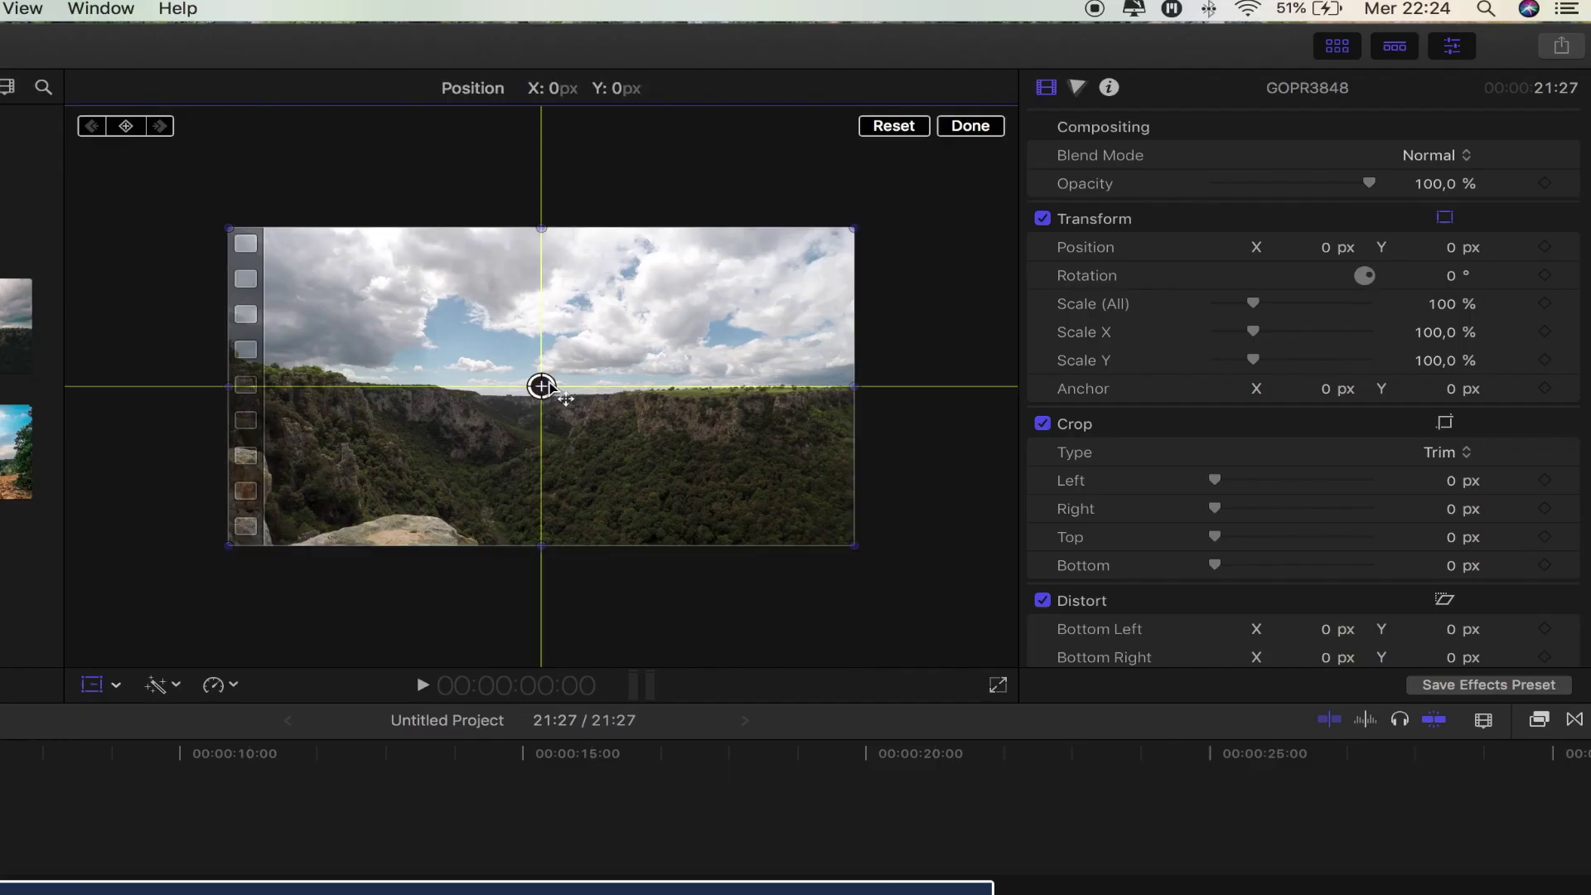
pyautogui.moveTo(562, 387); pyautogui.dragTo(610, 374)
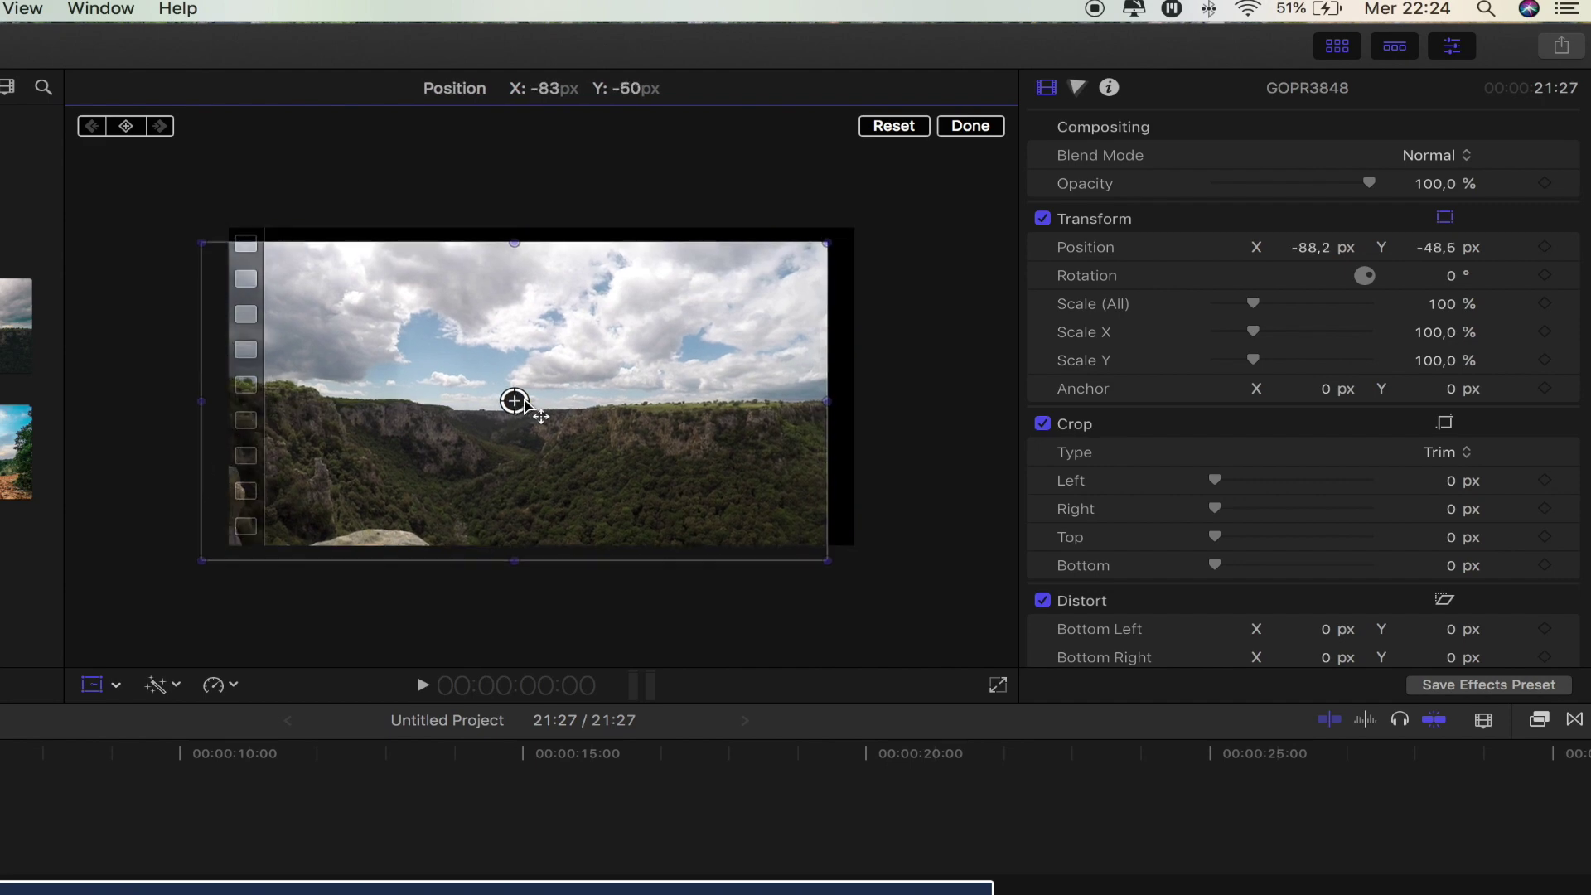
pyautogui.moveTo(609, 373)
pyautogui.mouseDown()
pyautogui.moveTo(582, 400)
pyautogui.moveTo(837, 289)
pyautogui.mouseUp()
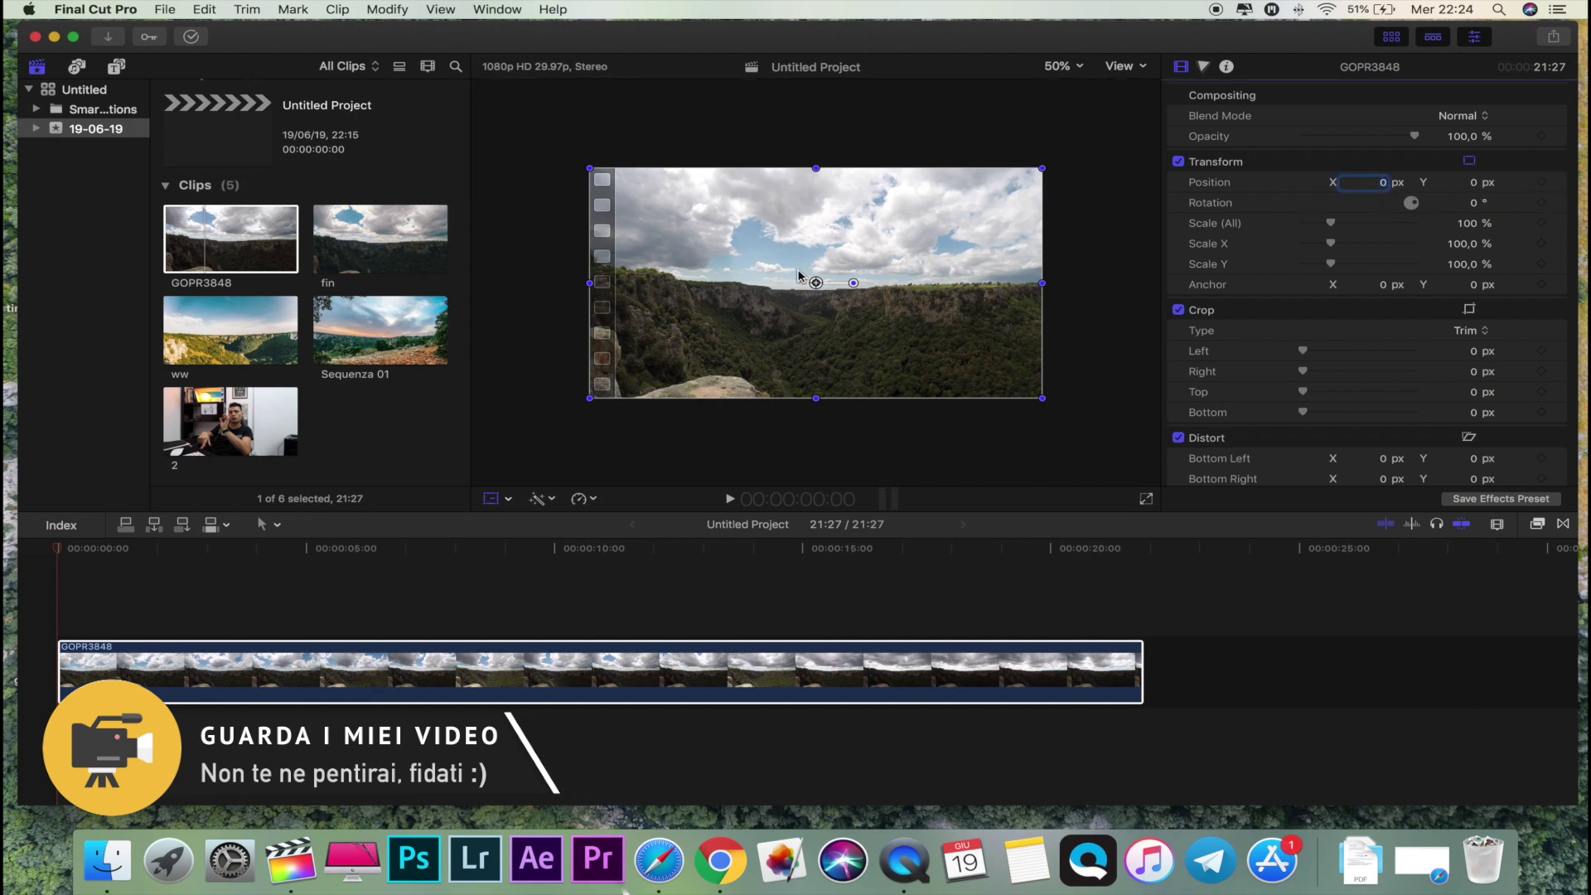
pyautogui.moveTo(812, 276)
pyautogui.mouseDown()
pyautogui.moveTo(906, 261)
pyautogui.moveTo(818, 278)
pyautogui.mouseUp()
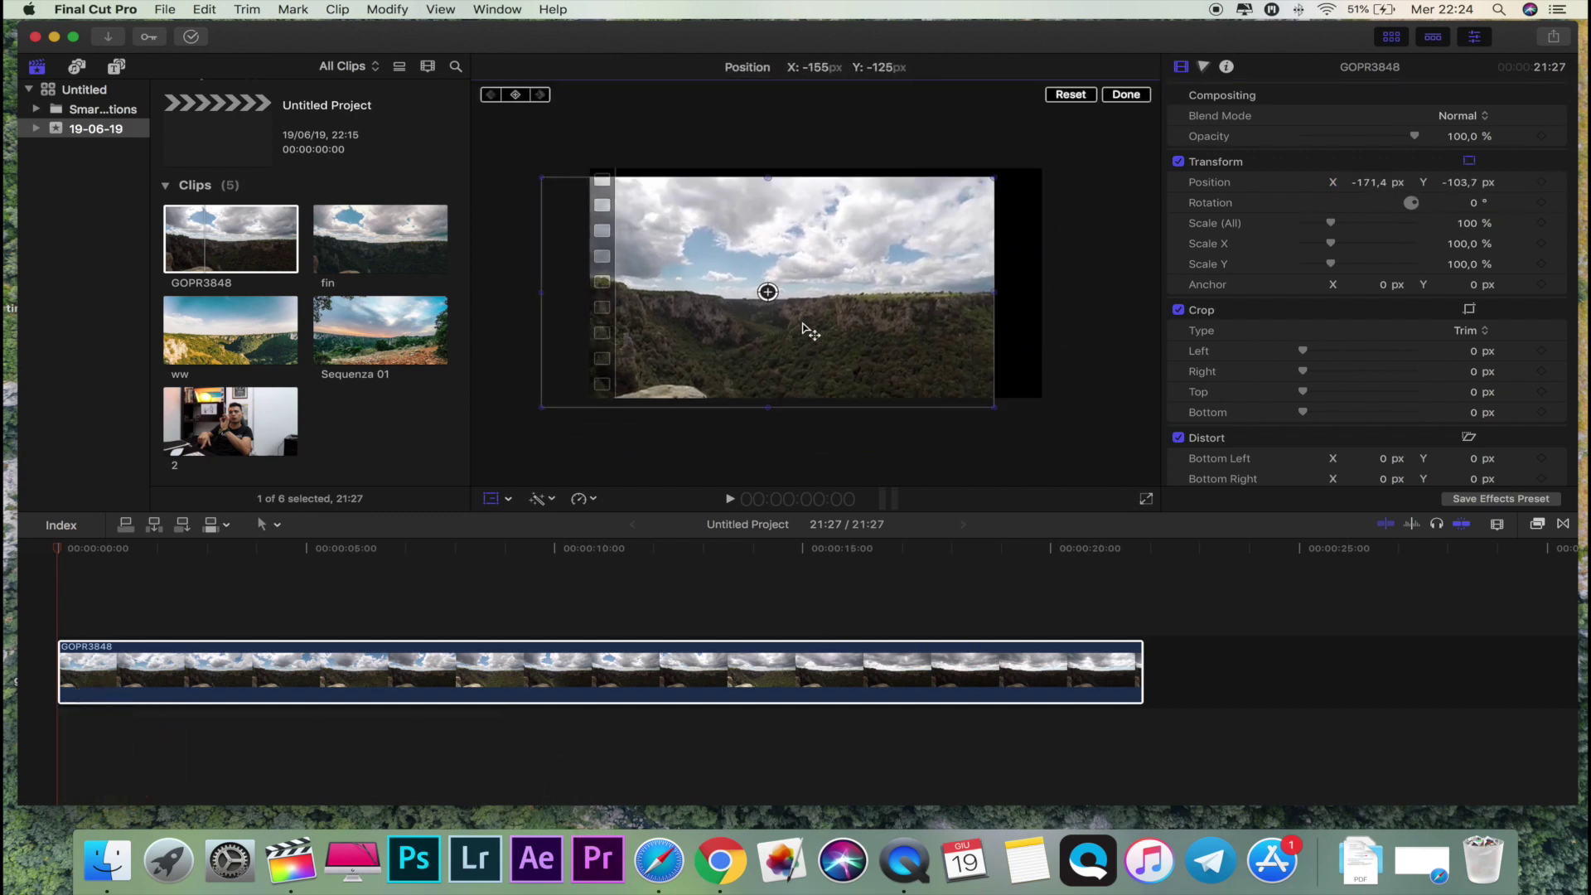
pyautogui.moveTo(816, 277); pyautogui.dragTo(817, 283)
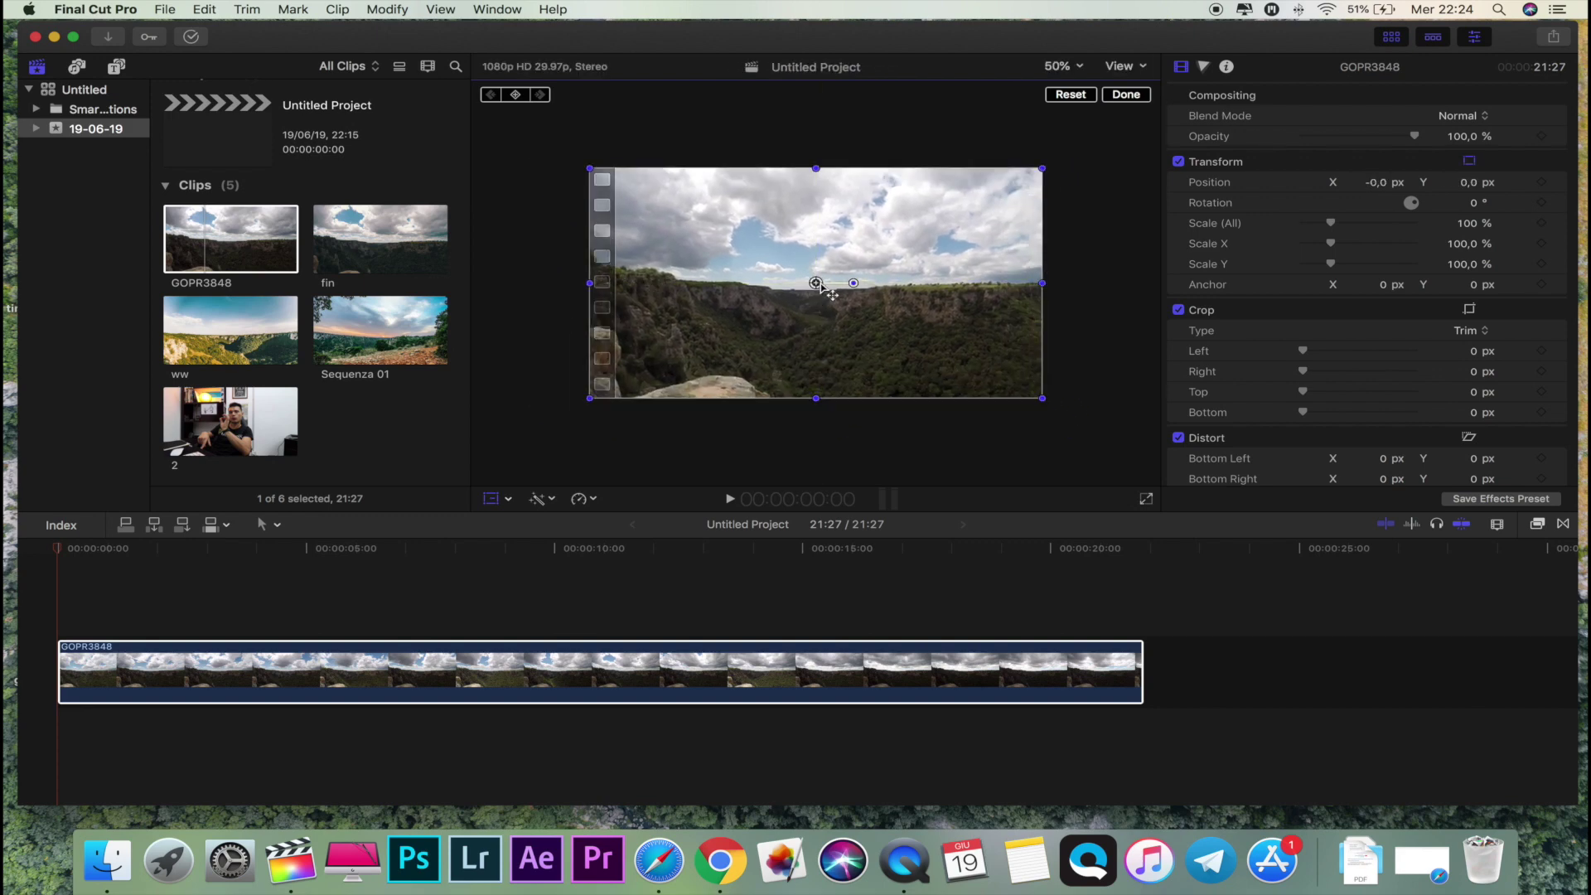
pyautogui.press('super+z')
pyautogui.moveTo(853, 283); pyautogui.dragTo(861, 245)
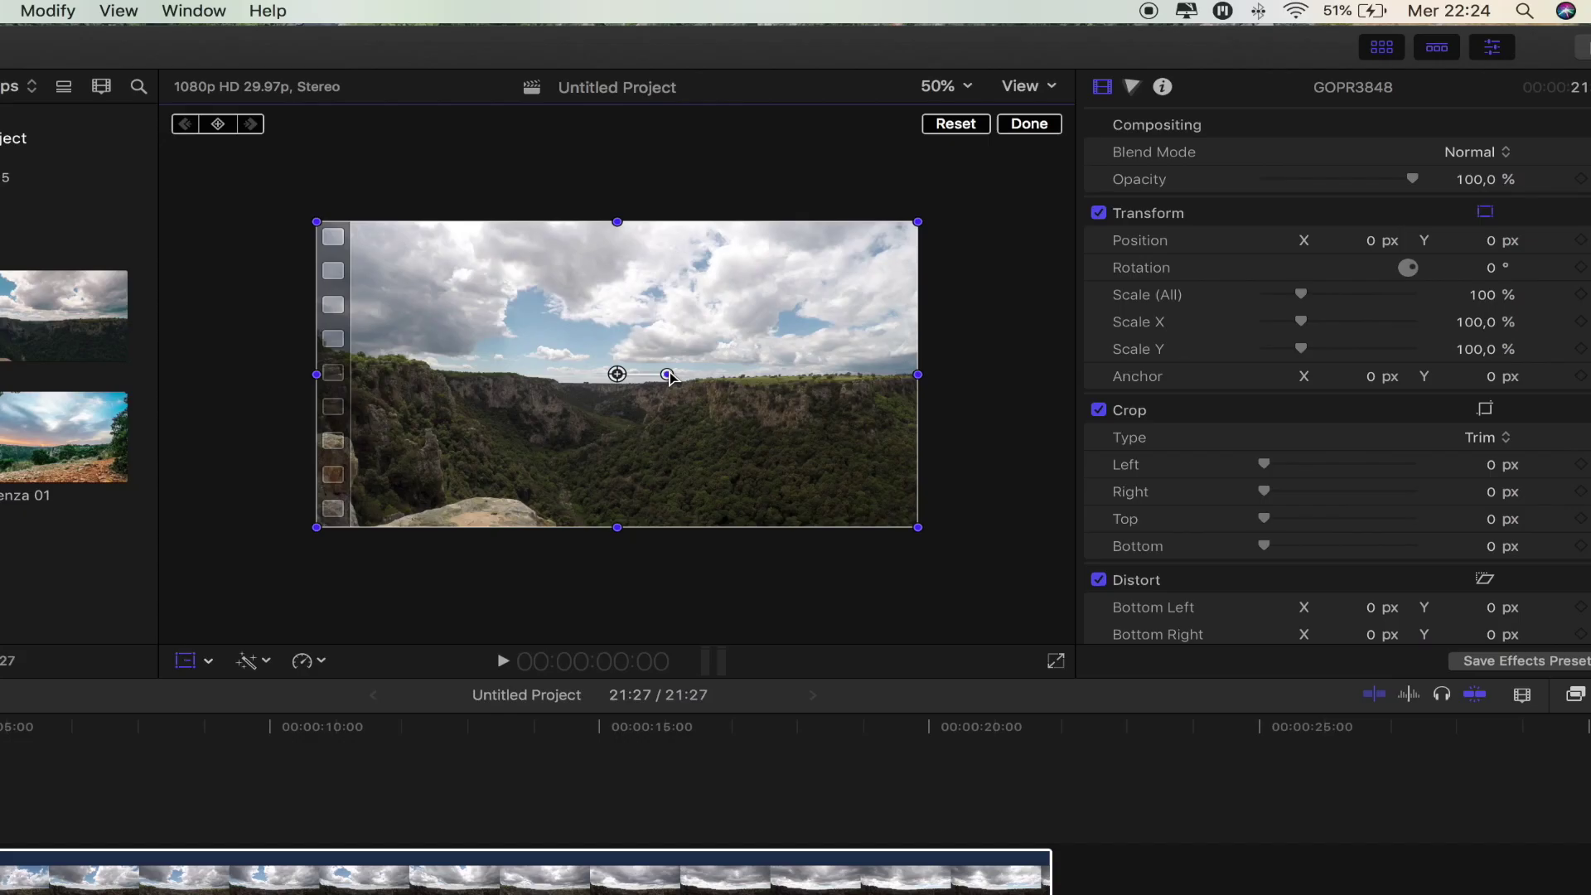
pyautogui.moveTo(673, 321)
pyautogui.mouseDown()
pyautogui.moveTo(675, 459)
pyautogui.moveTo(679, 408)
pyautogui.mouseUp()
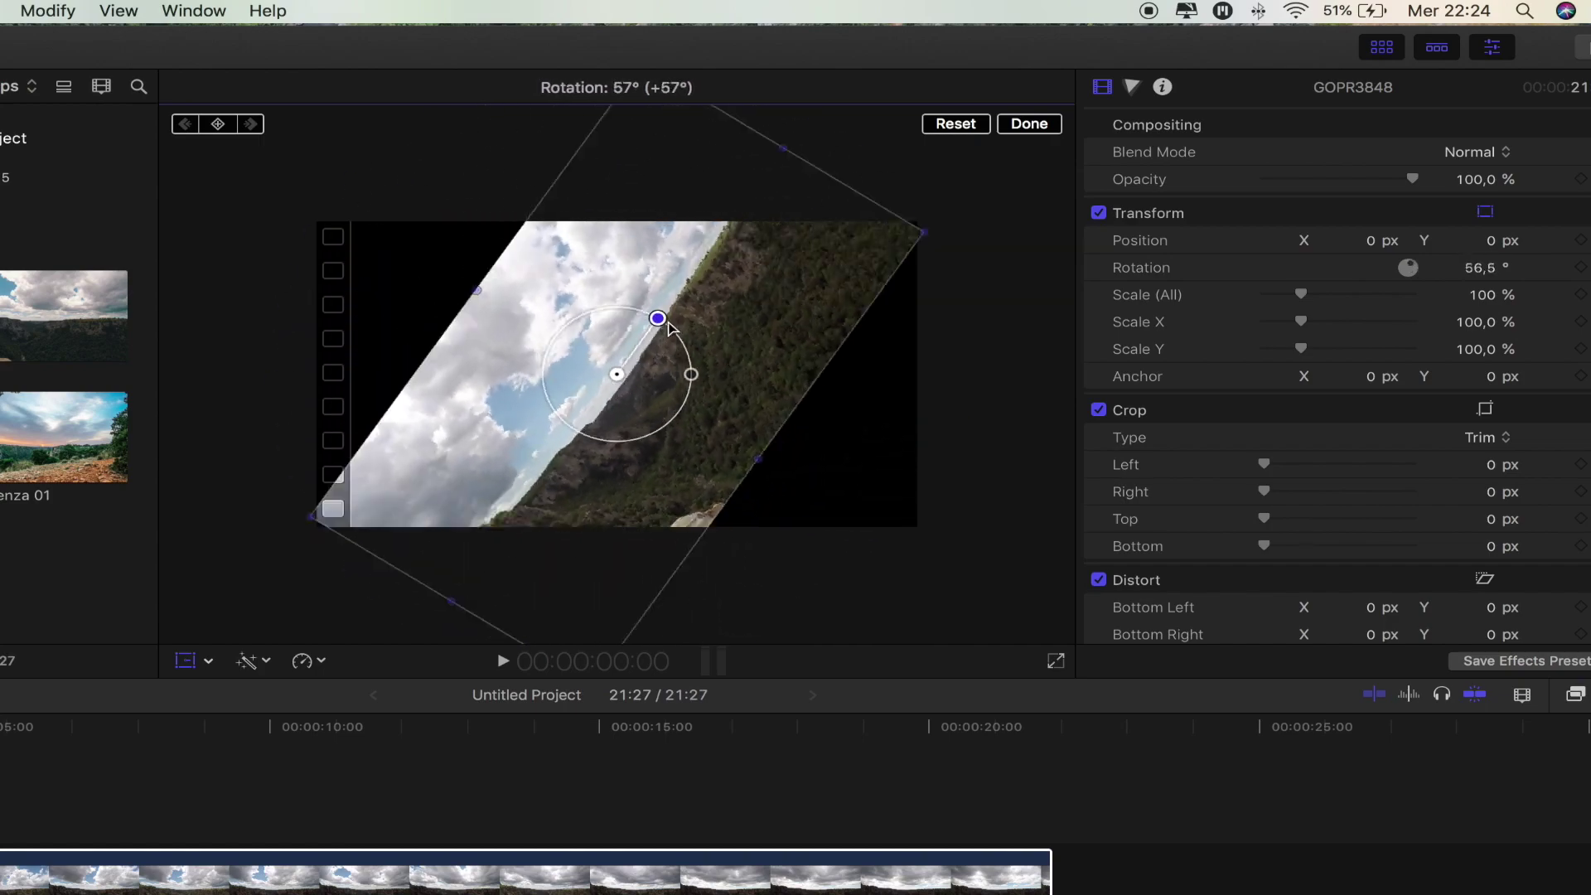
pyautogui.moveTo(679, 409); pyautogui.dragTo(696, 365)
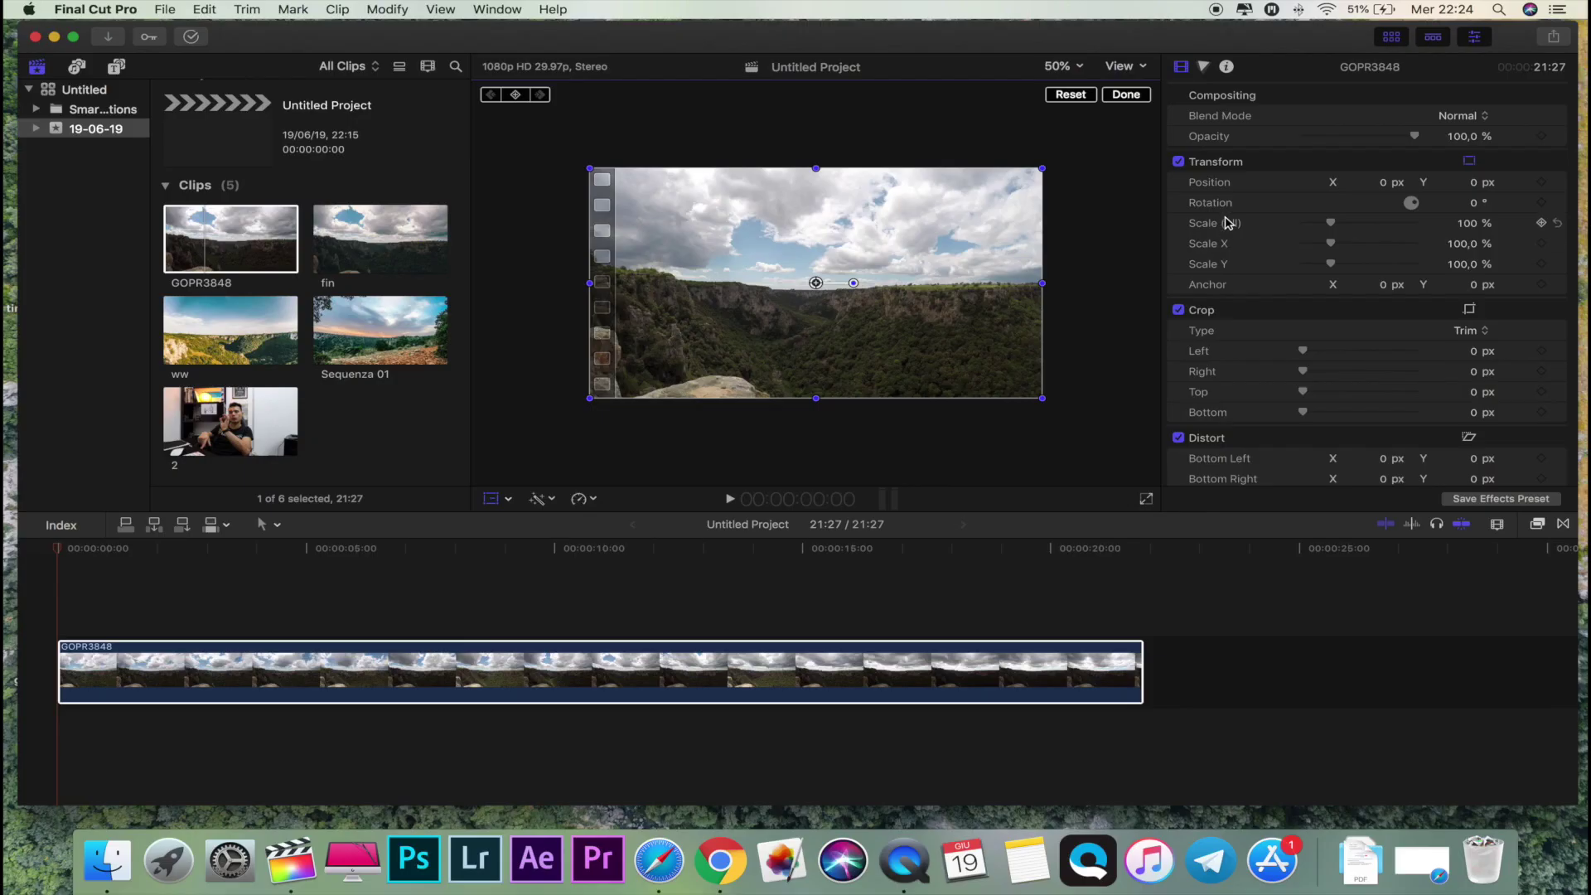
pyautogui.moveTo(1331, 224)
pyautogui.mouseDown()
pyautogui.moveTo(1361, 229)
pyautogui.moveTo(1334, 229)
pyautogui.mouseUp()
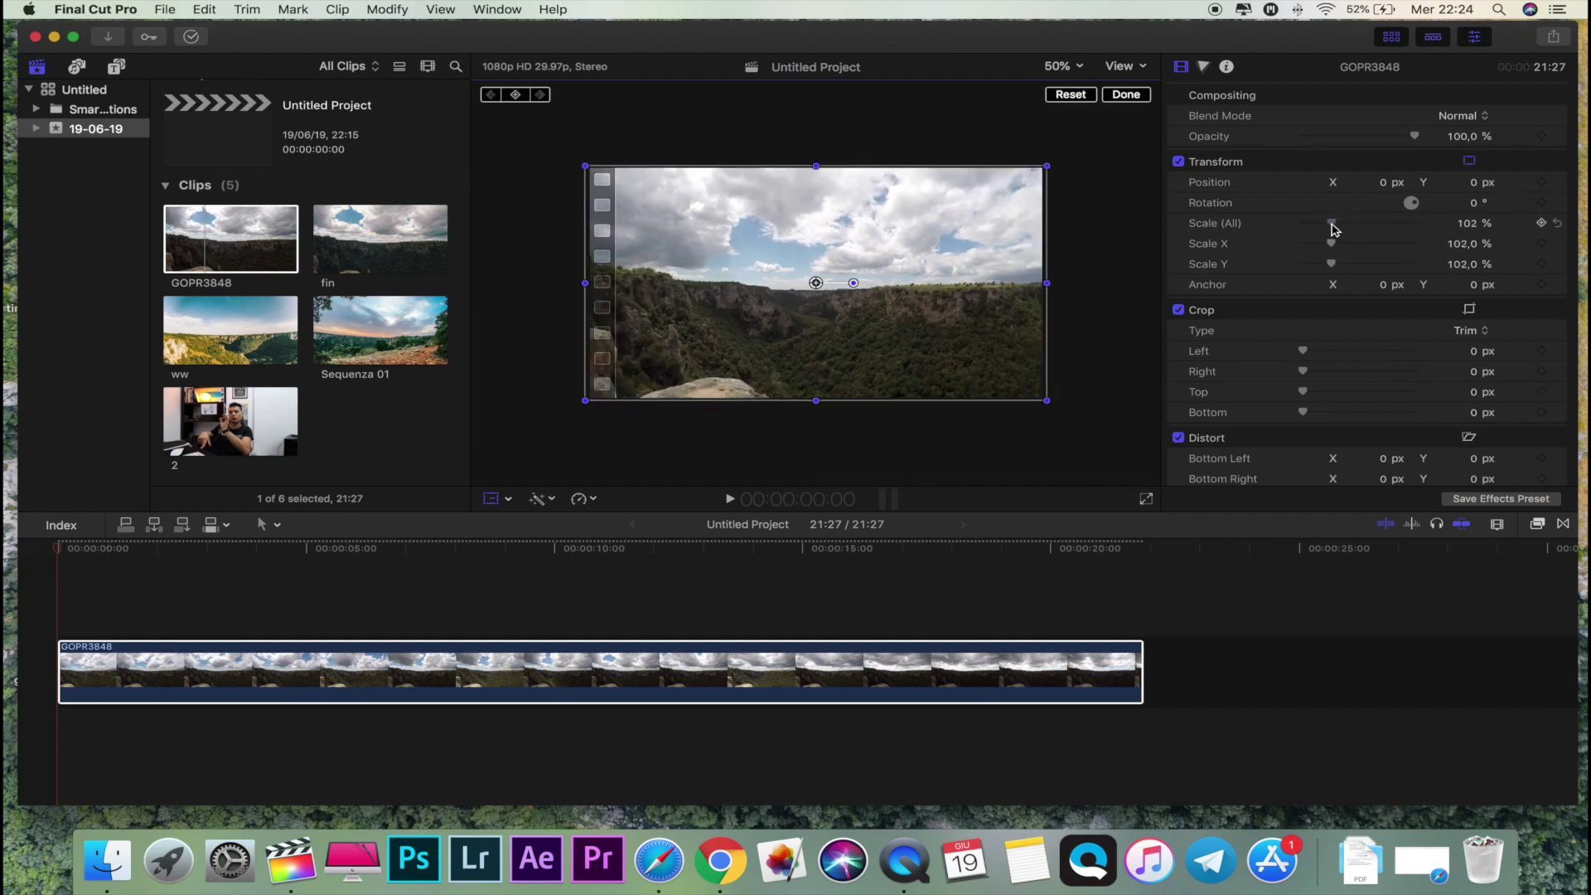
pyautogui.moveTo(1332, 229); pyautogui.dragTo(1328, 230)
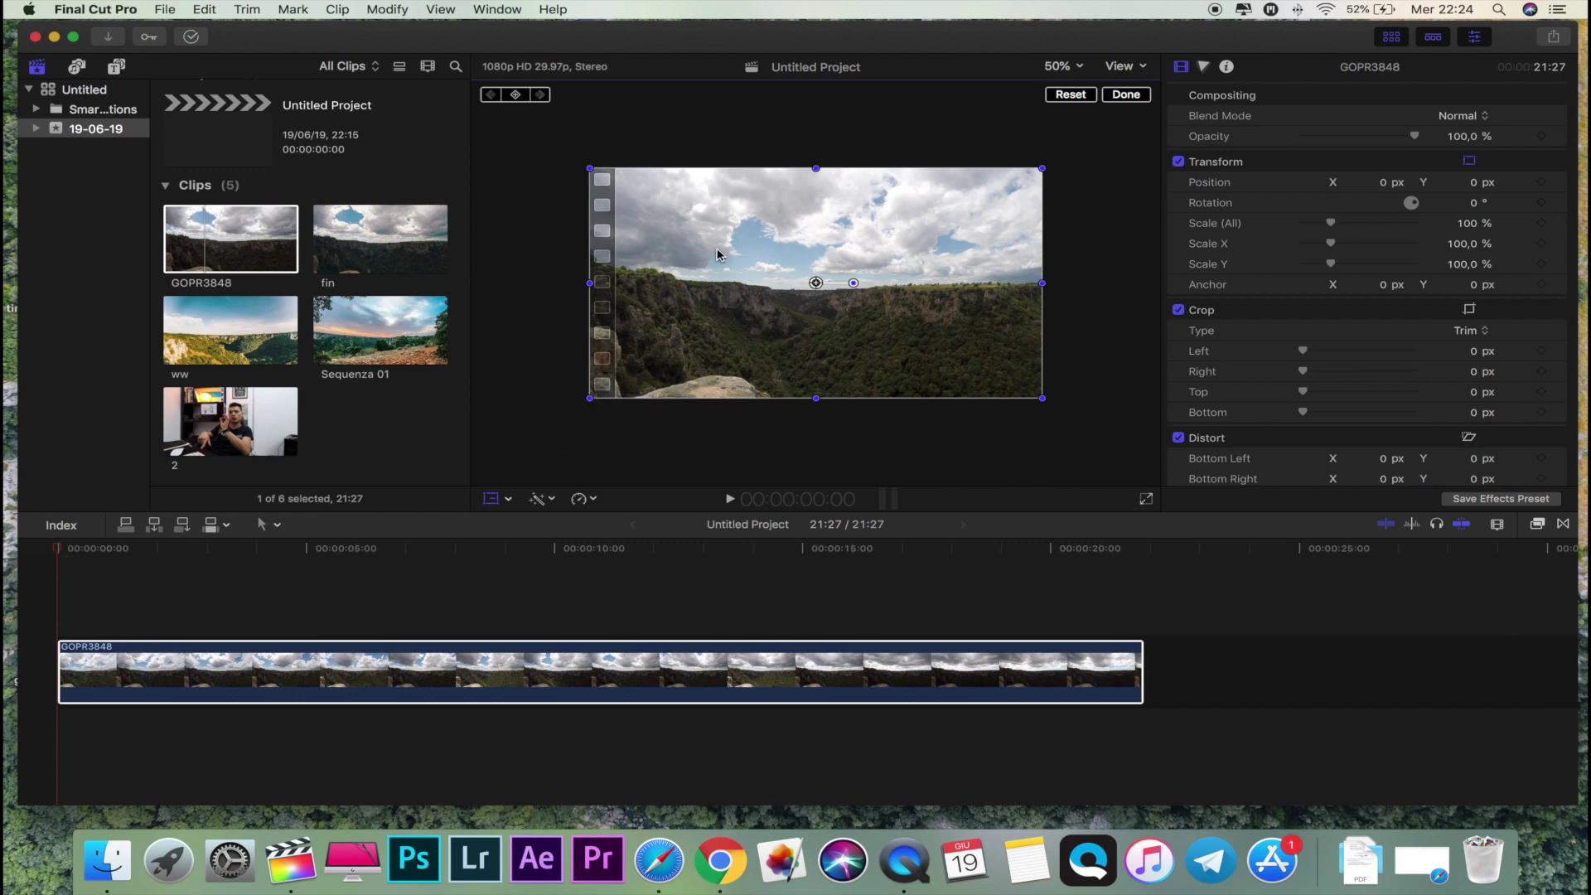
pyautogui.click(58, 553)
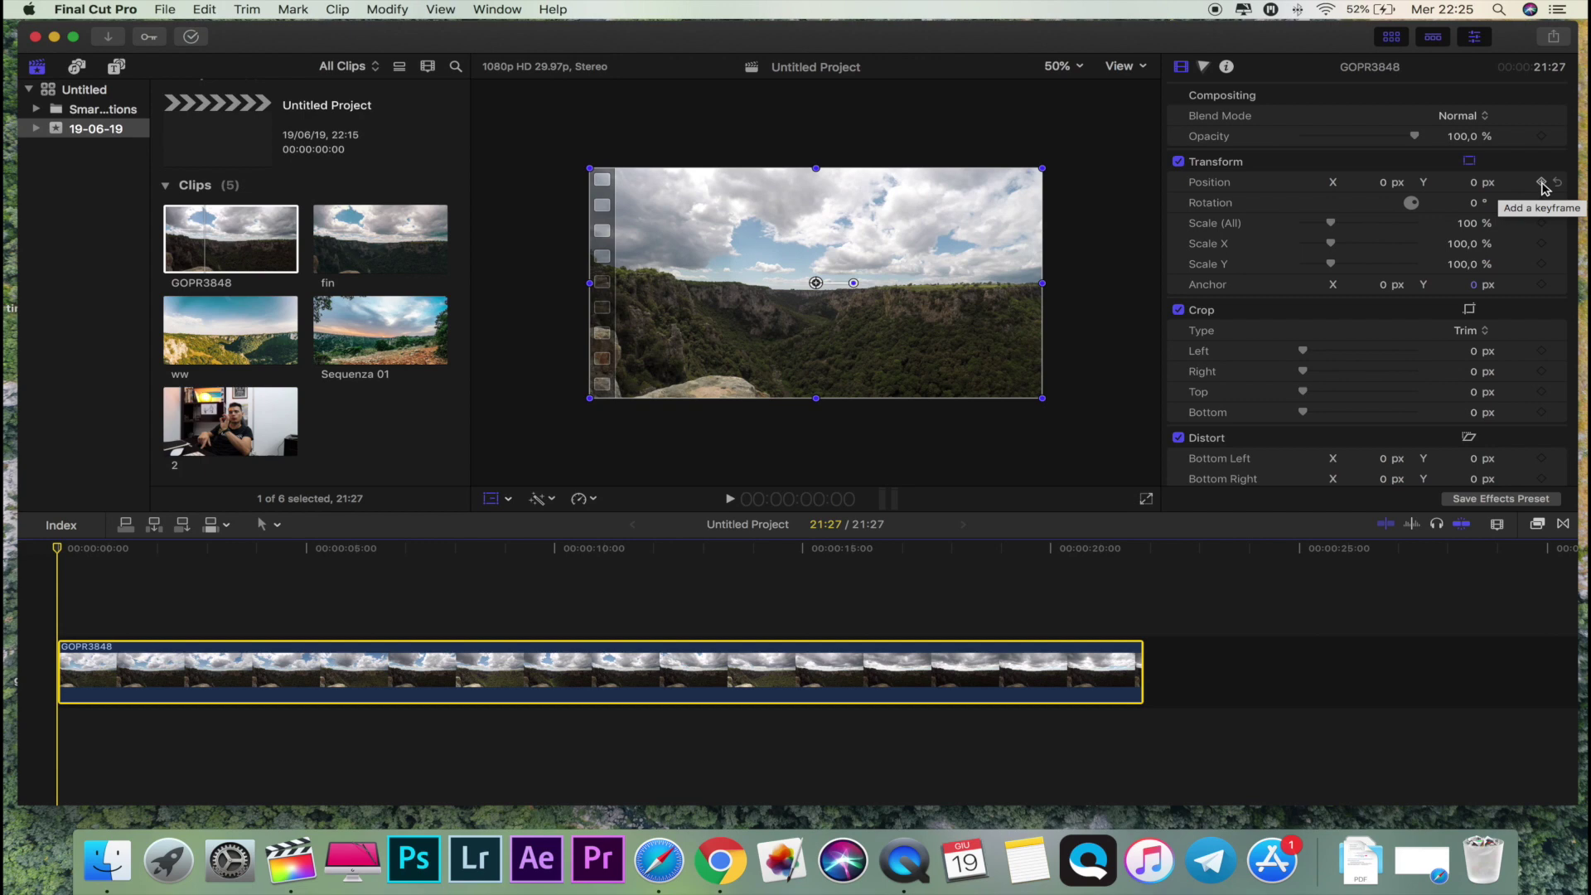
# - Keyframe Position, Scale All, Scale X and Scale Y at the clip start, then scrub toward the end
pyautogui.click(1541, 182)
pyautogui.click(1541, 223)
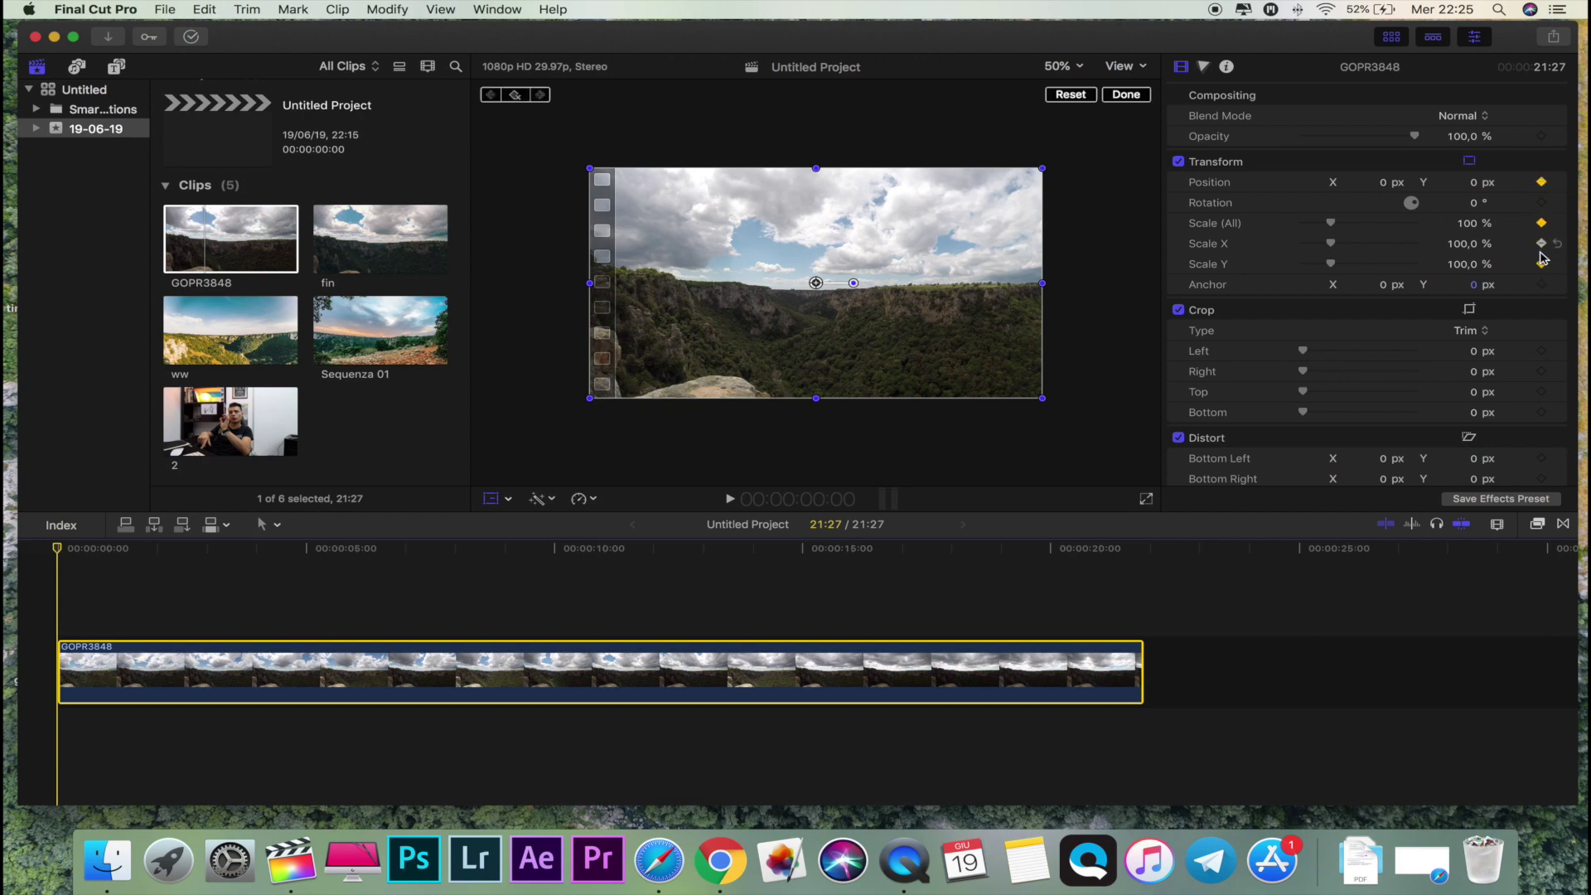
pyautogui.click(1541, 244)
pyautogui.click(1542, 264)
pyautogui.moveTo(58, 553); pyautogui.dragTo(1142, 569)
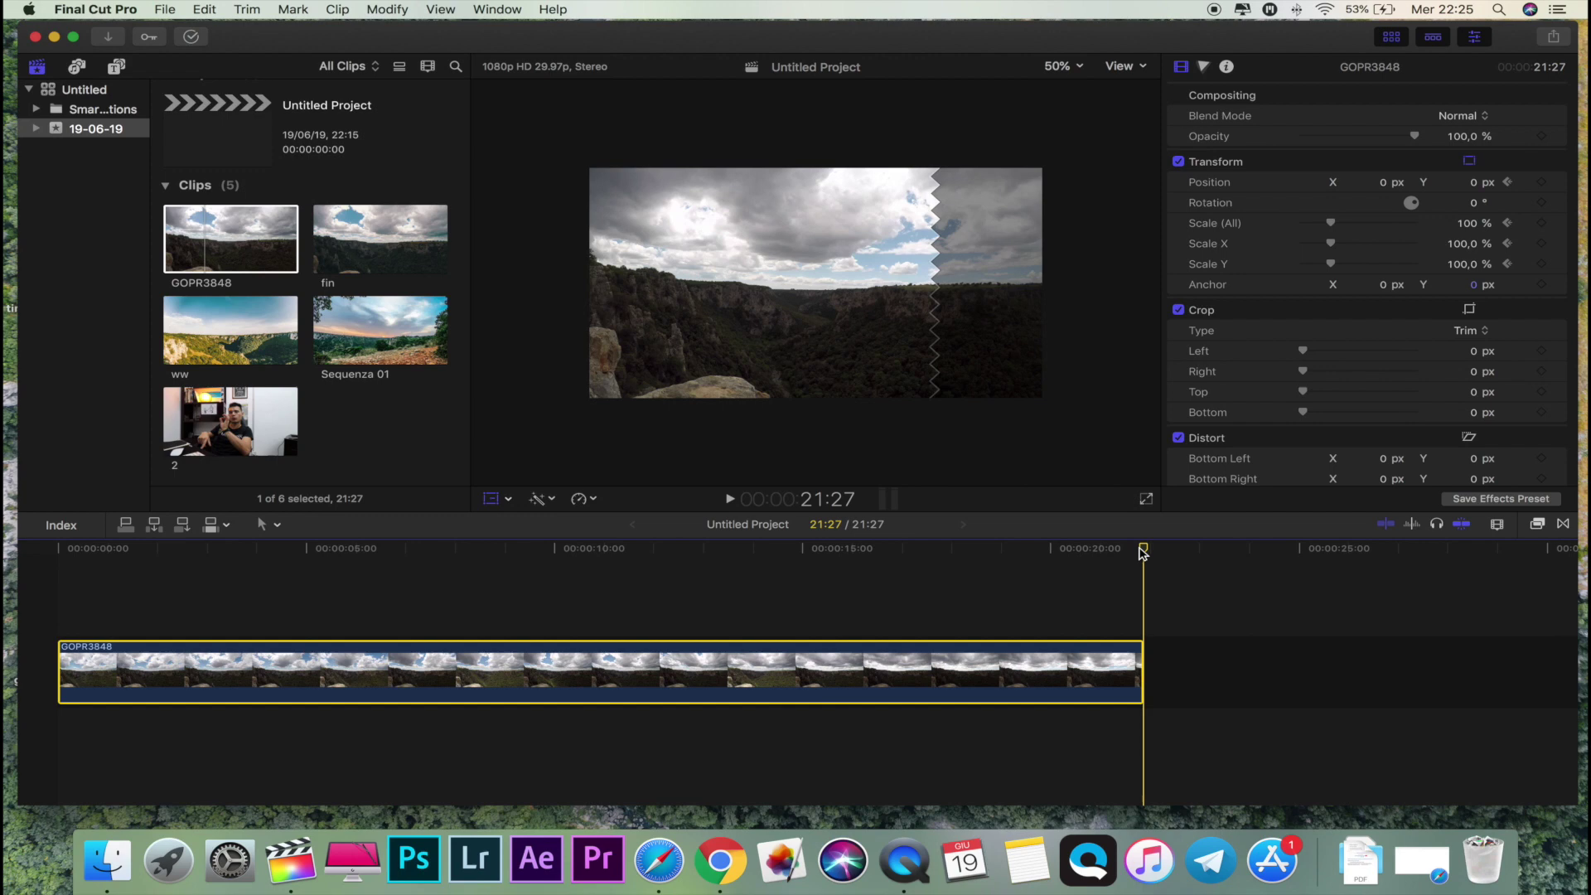
# - Near the clip's end, zoom GOPR3848 to 154% and pan it toward the lower right
pyautogui.hotkey('shift', 't')
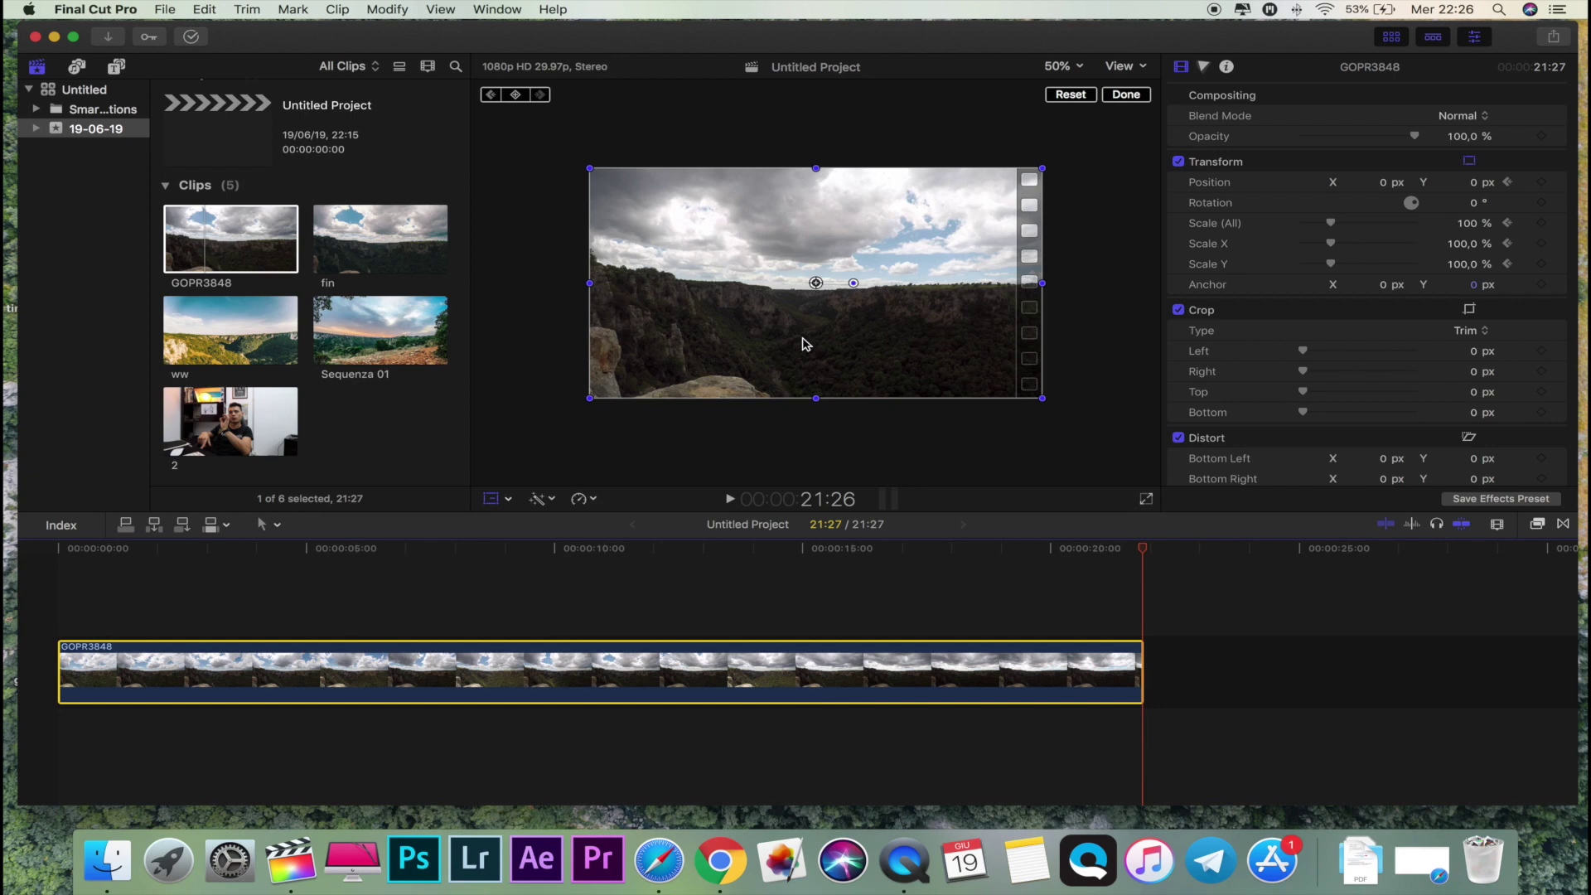
pyautogui.hotkey('alt', 'k')
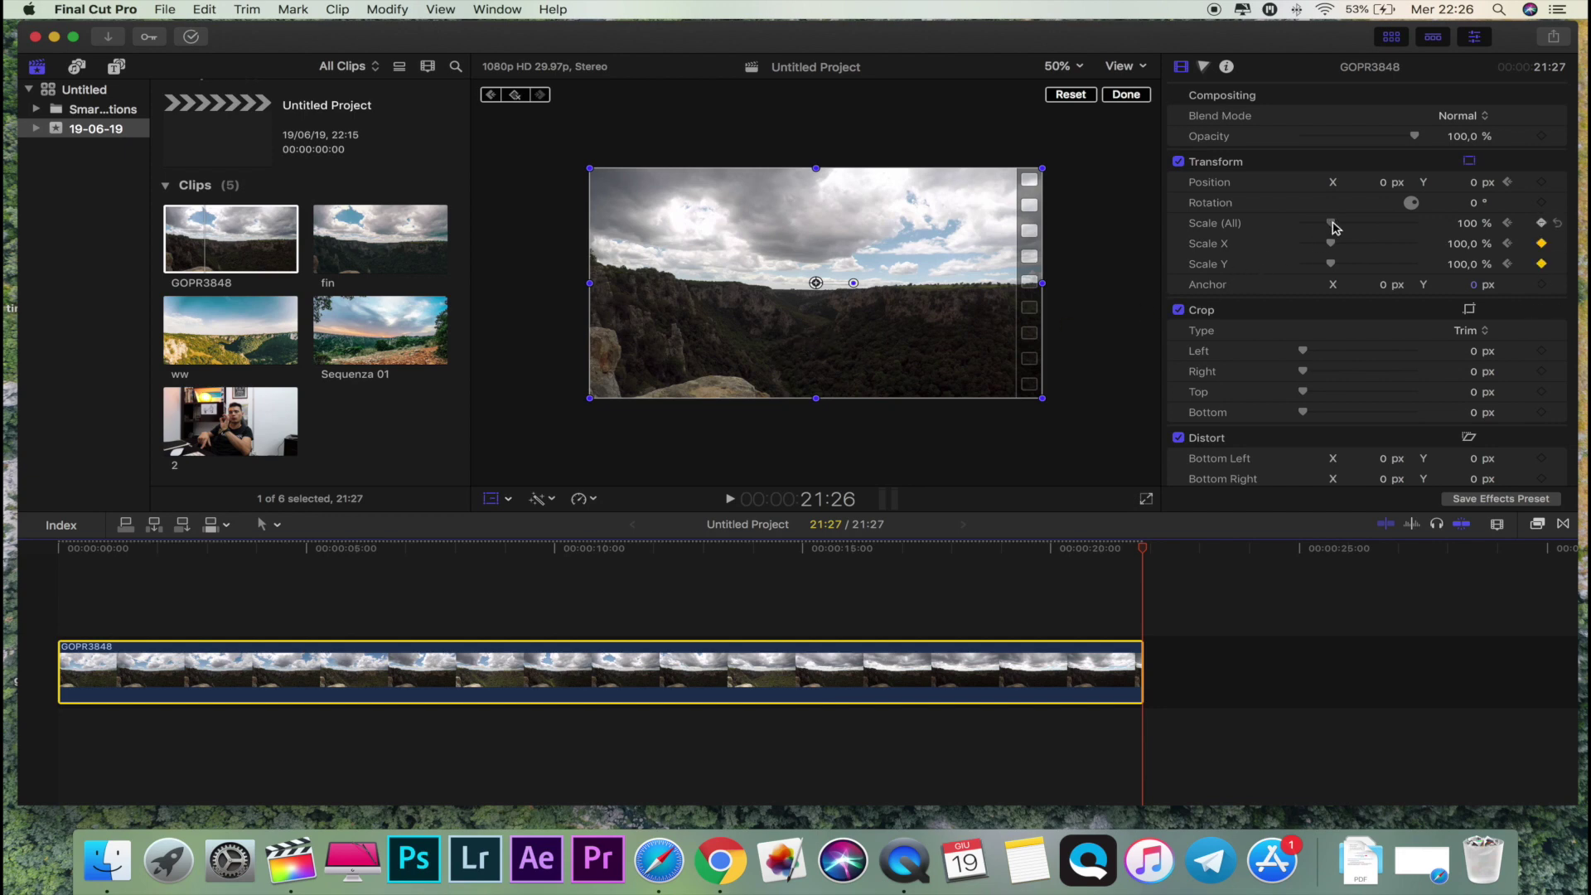
pyautogui.moveTo(1332, 224); pyautogui.dragTo(1346, 229)
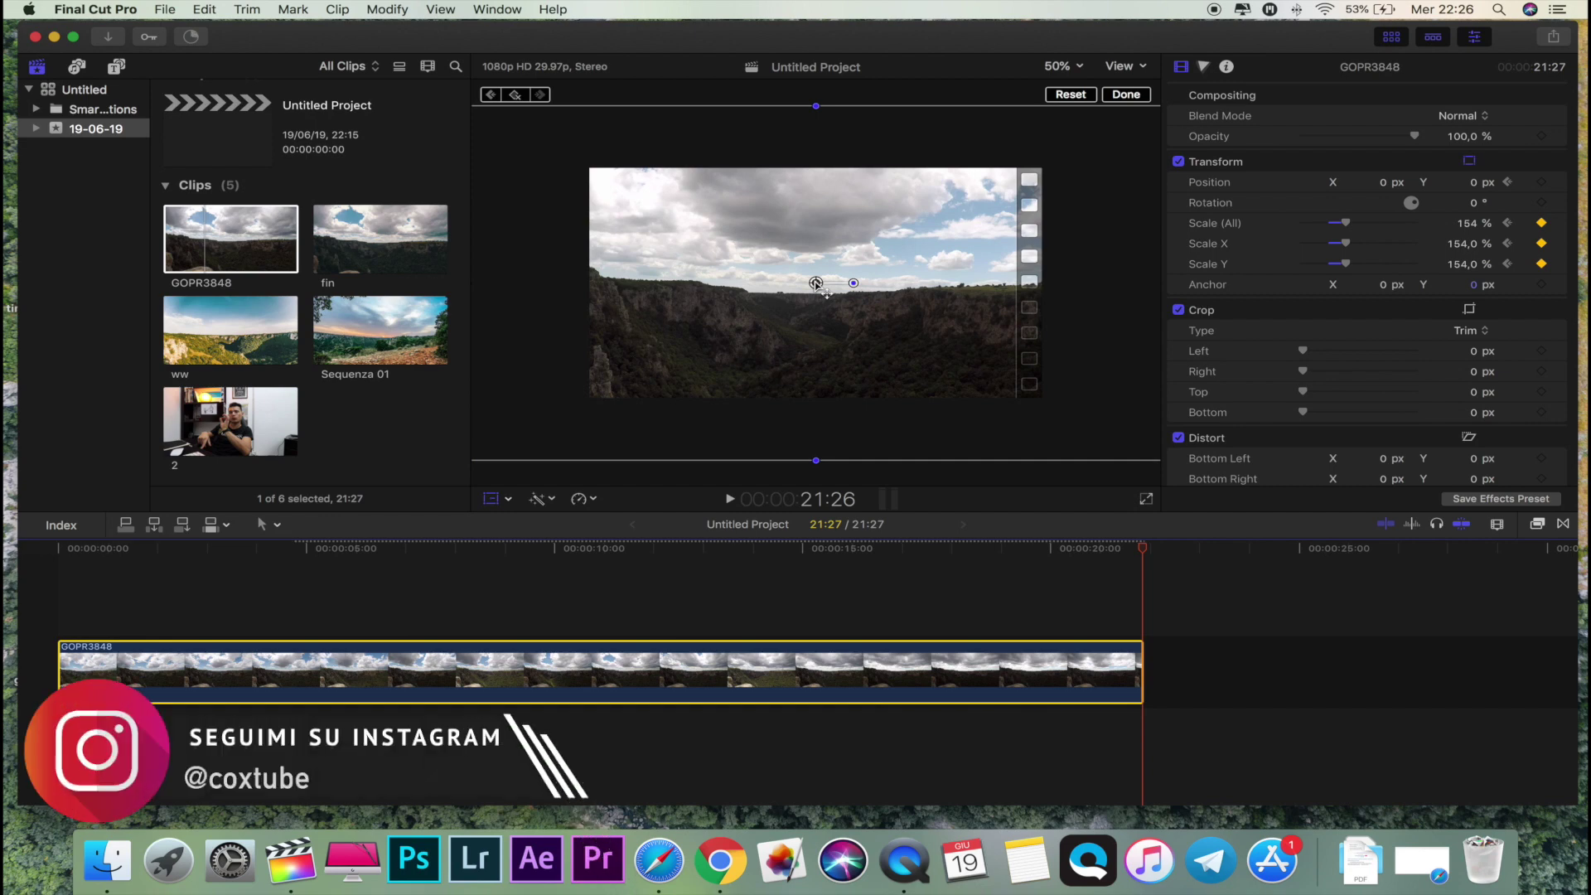
pyautogui.moveTo(815, 283); pyautogui.dragTo(906, 324)
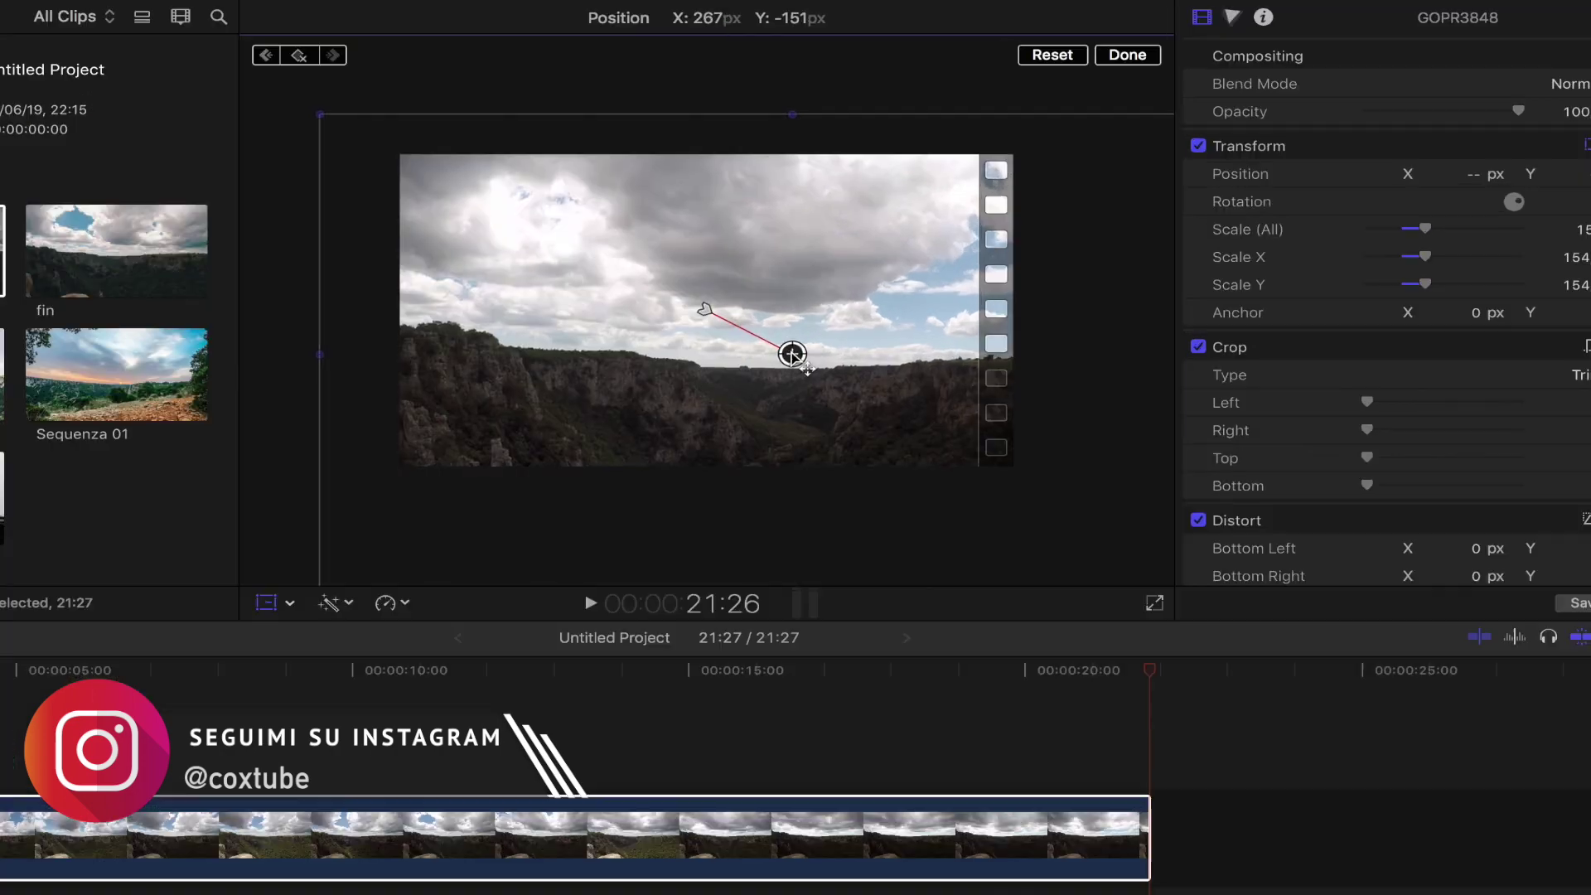
pyautogui.moveTo(830, 368); pyautogui.dragTo(832, 357)
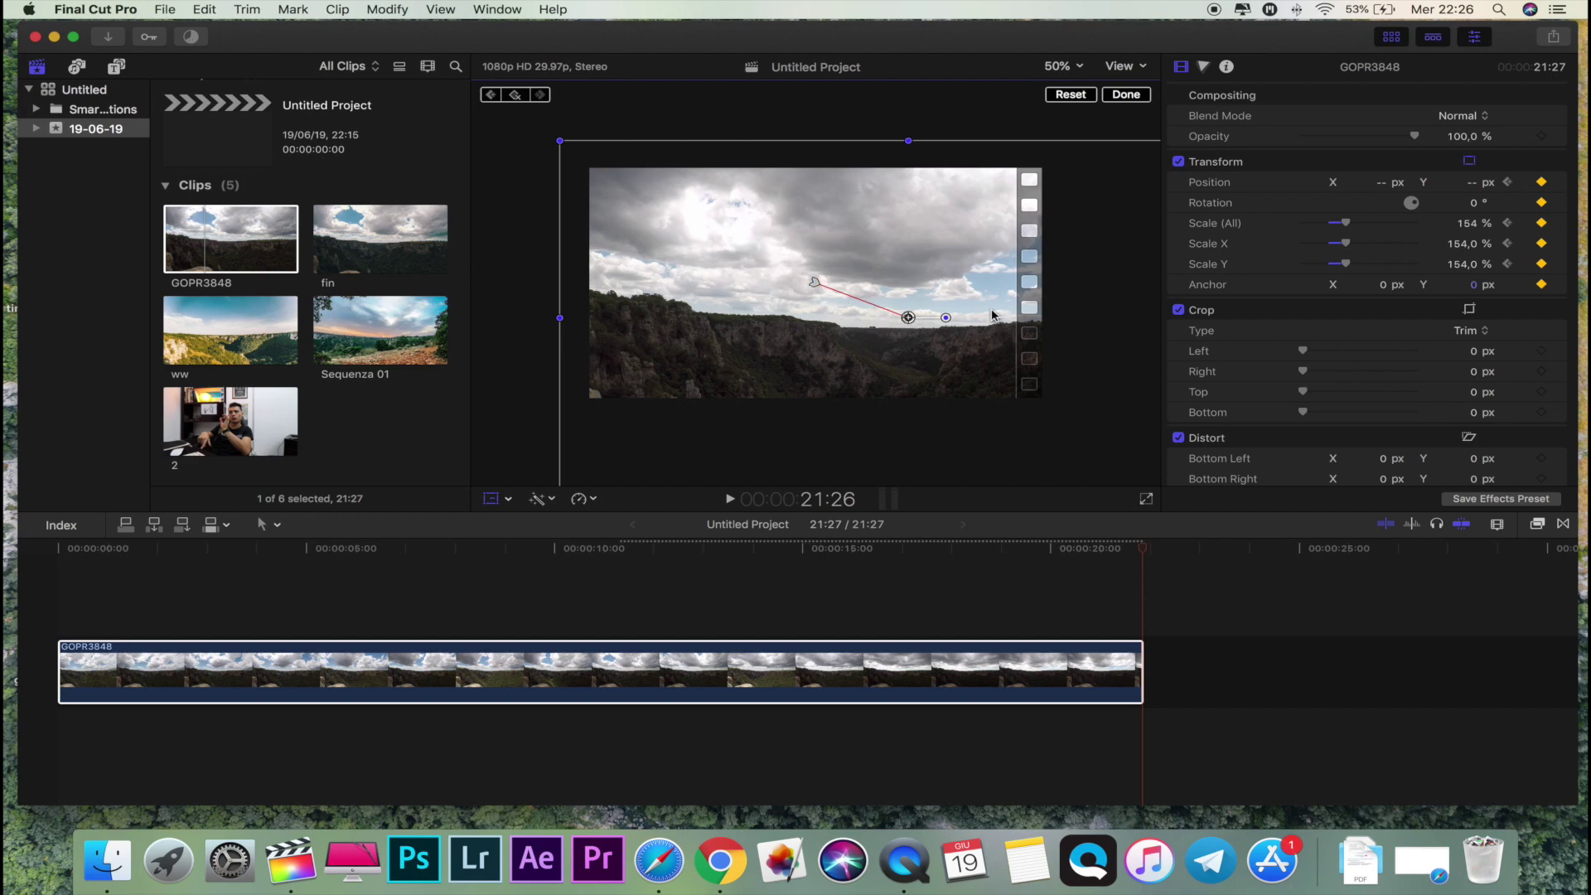
pyautogui.click(1128, 95)
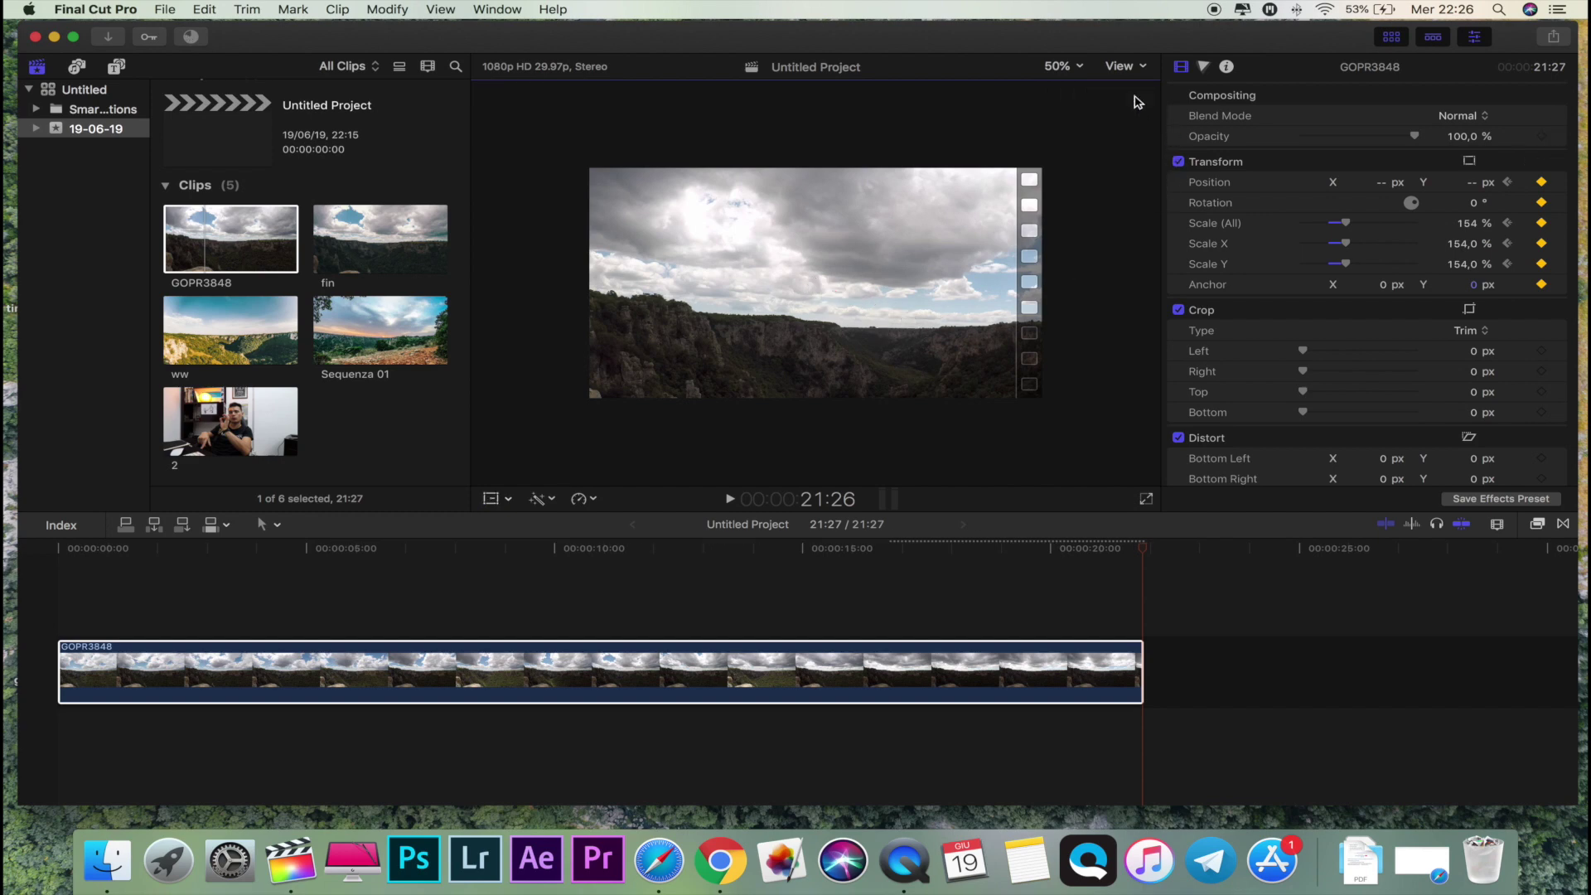
pyautogui.press('Home')
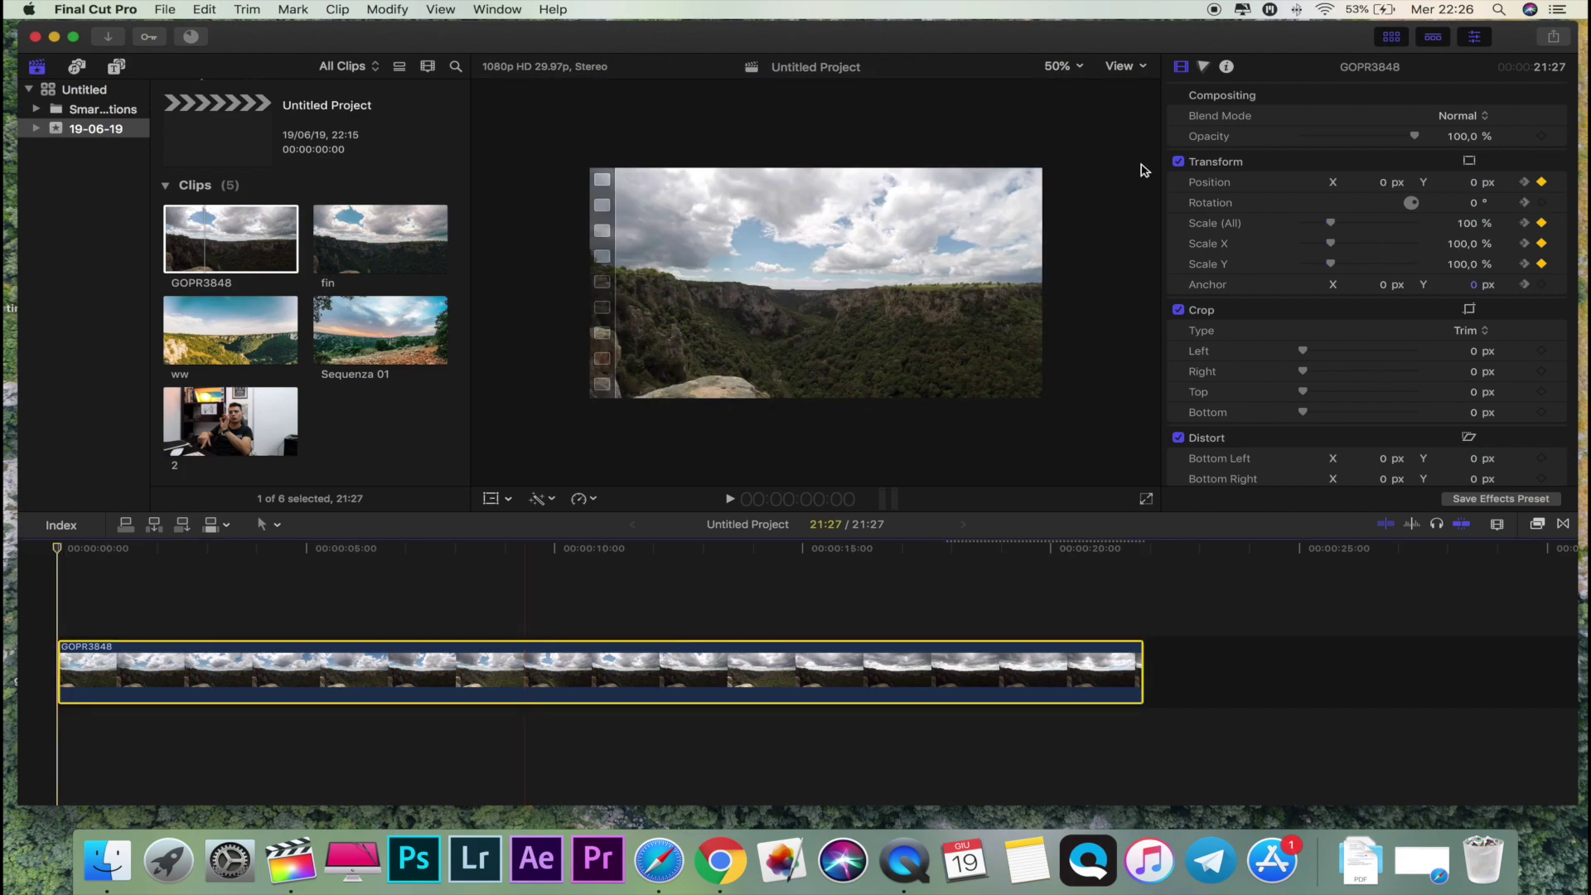
pyautogui.click(1067, 66)
# - Fit the viewer and play GOPR3848 to preview the 100%-to-154% zoom and pan
pyautogui.click(1079, 84)
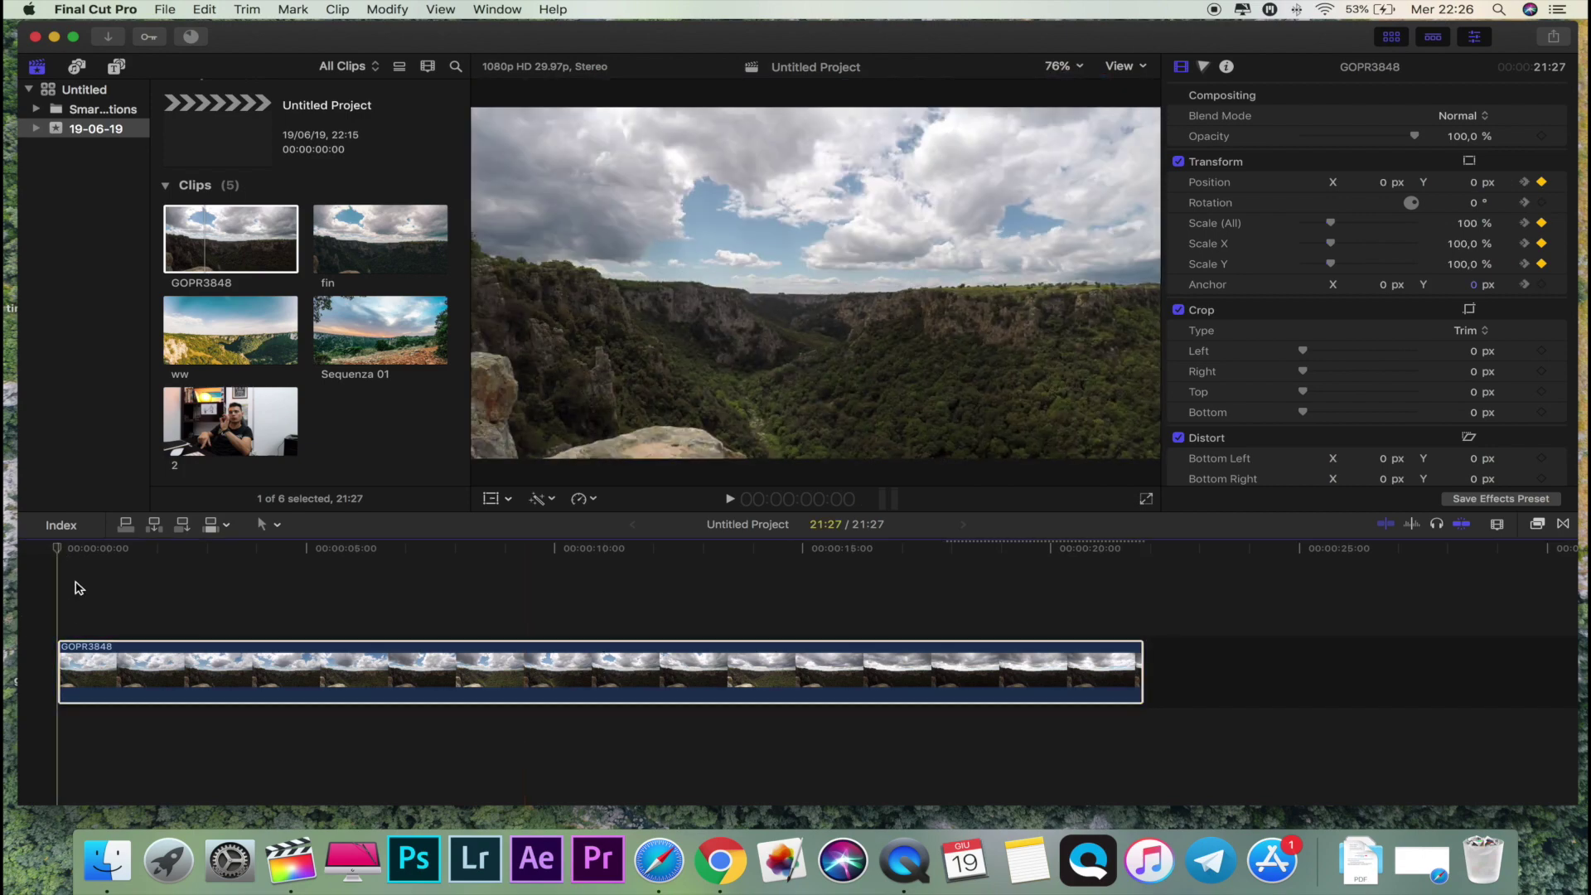
pyautogui.press('space')
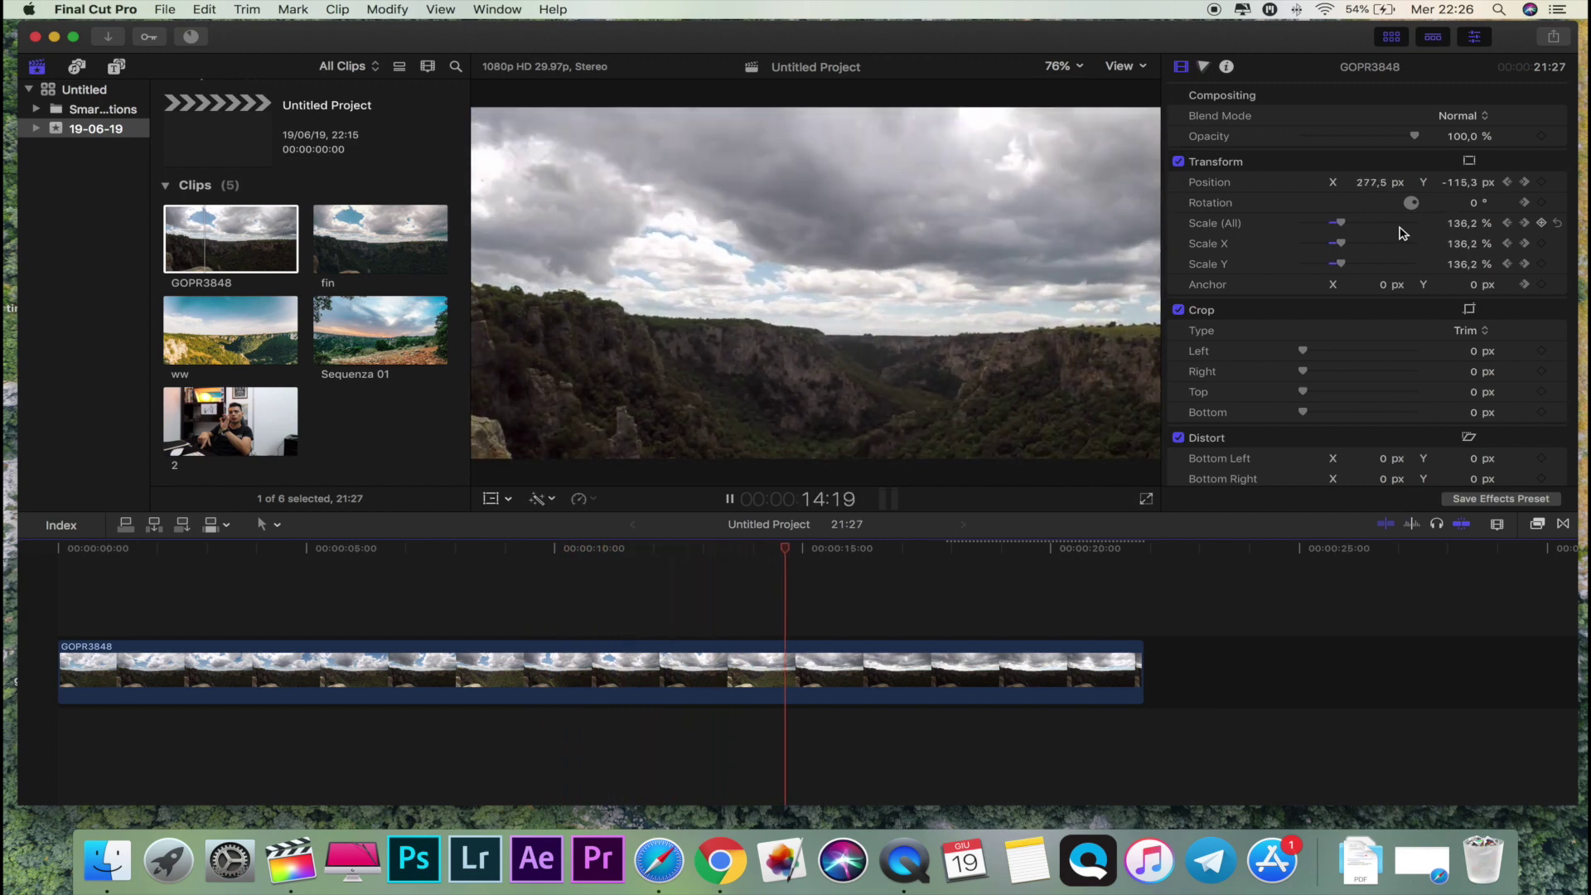
pyautogui.press('space')
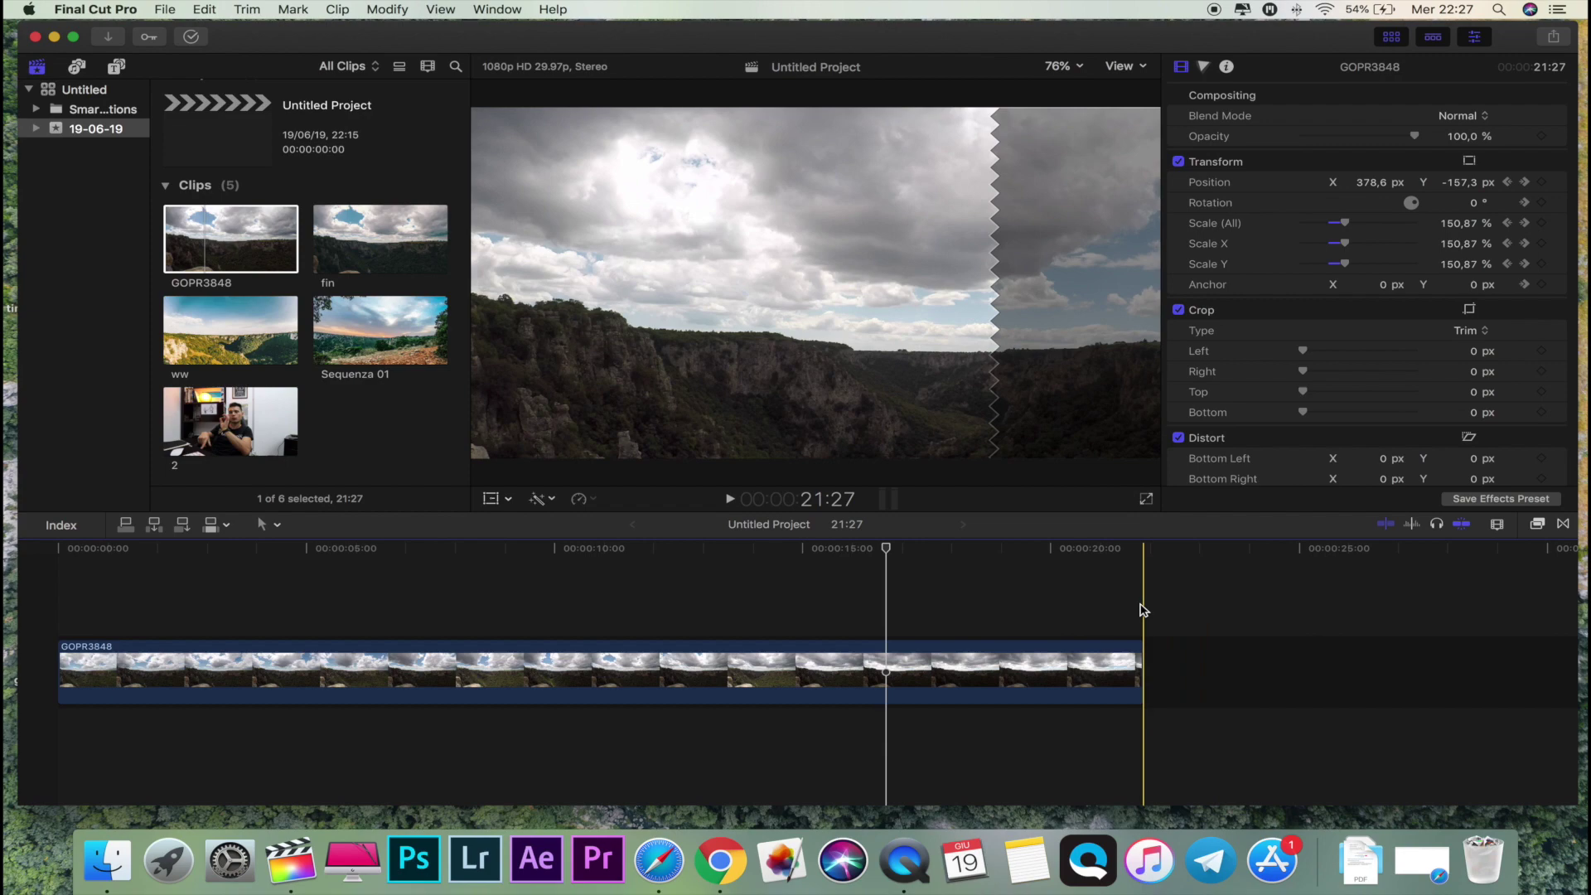
# - With Transform controls on and the viewer at 50%, keyframe Position and Scale at the clip start
pyautogui.click(68, 669)
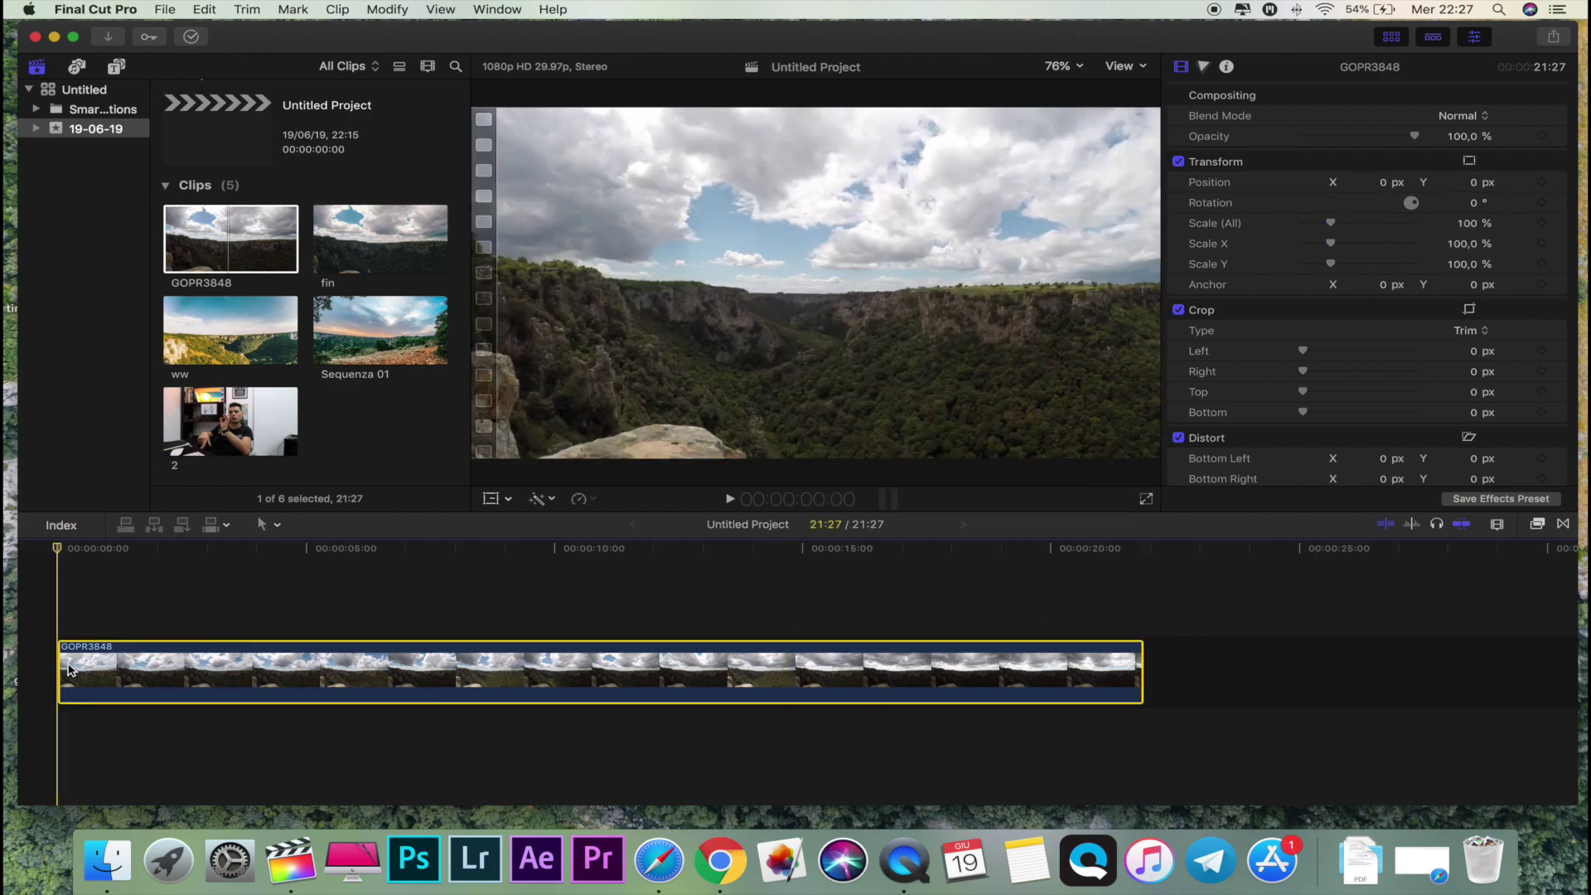
pyautogui.click(491, 500)
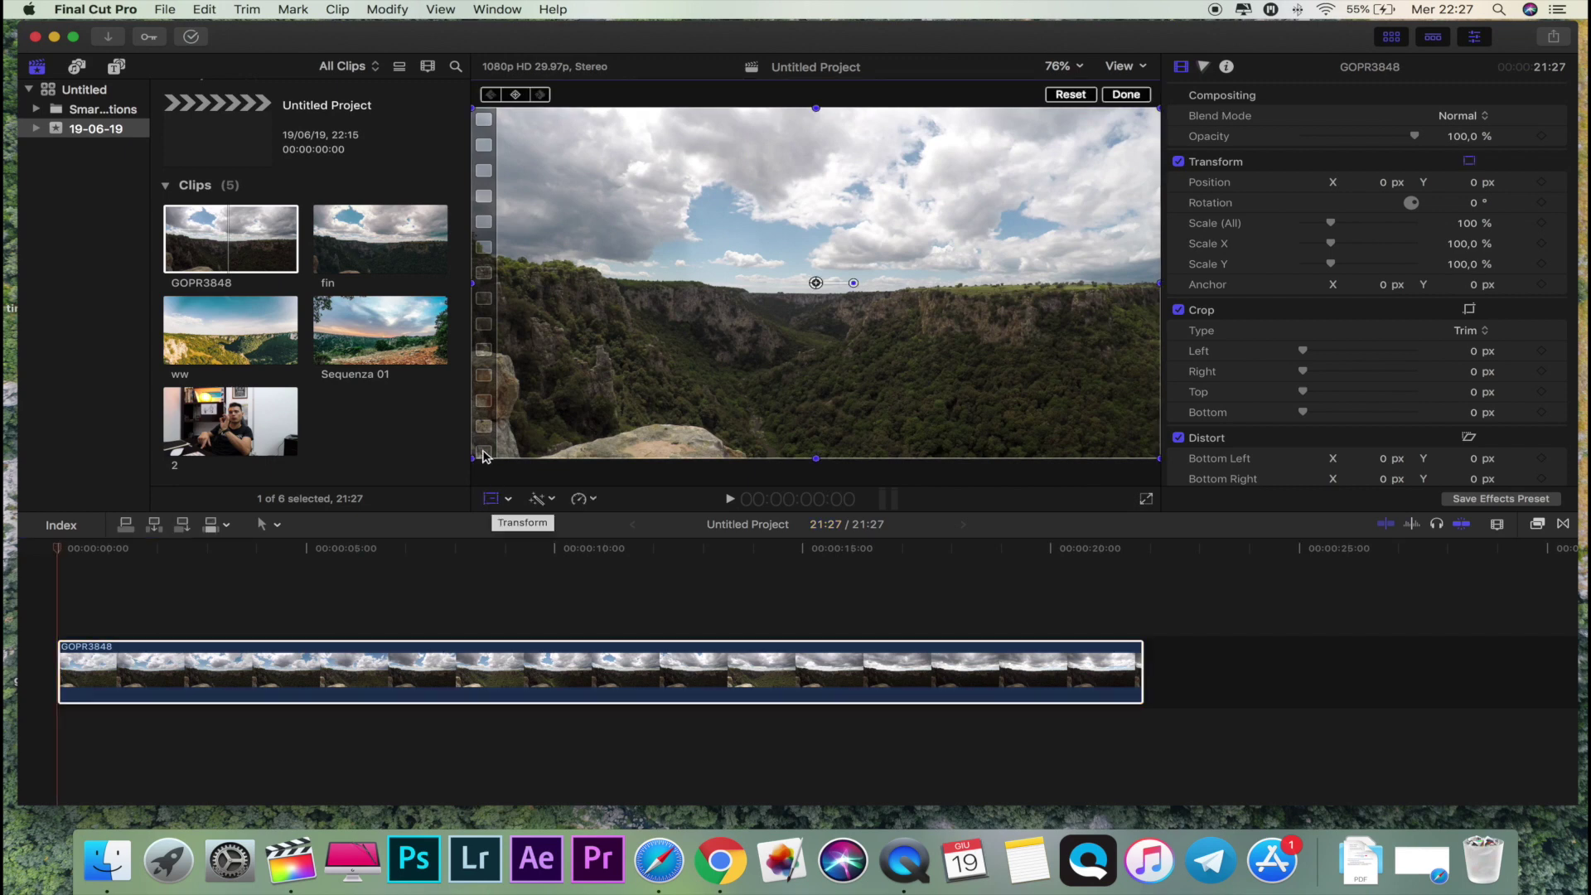
pyautogui.click(1062, 67)
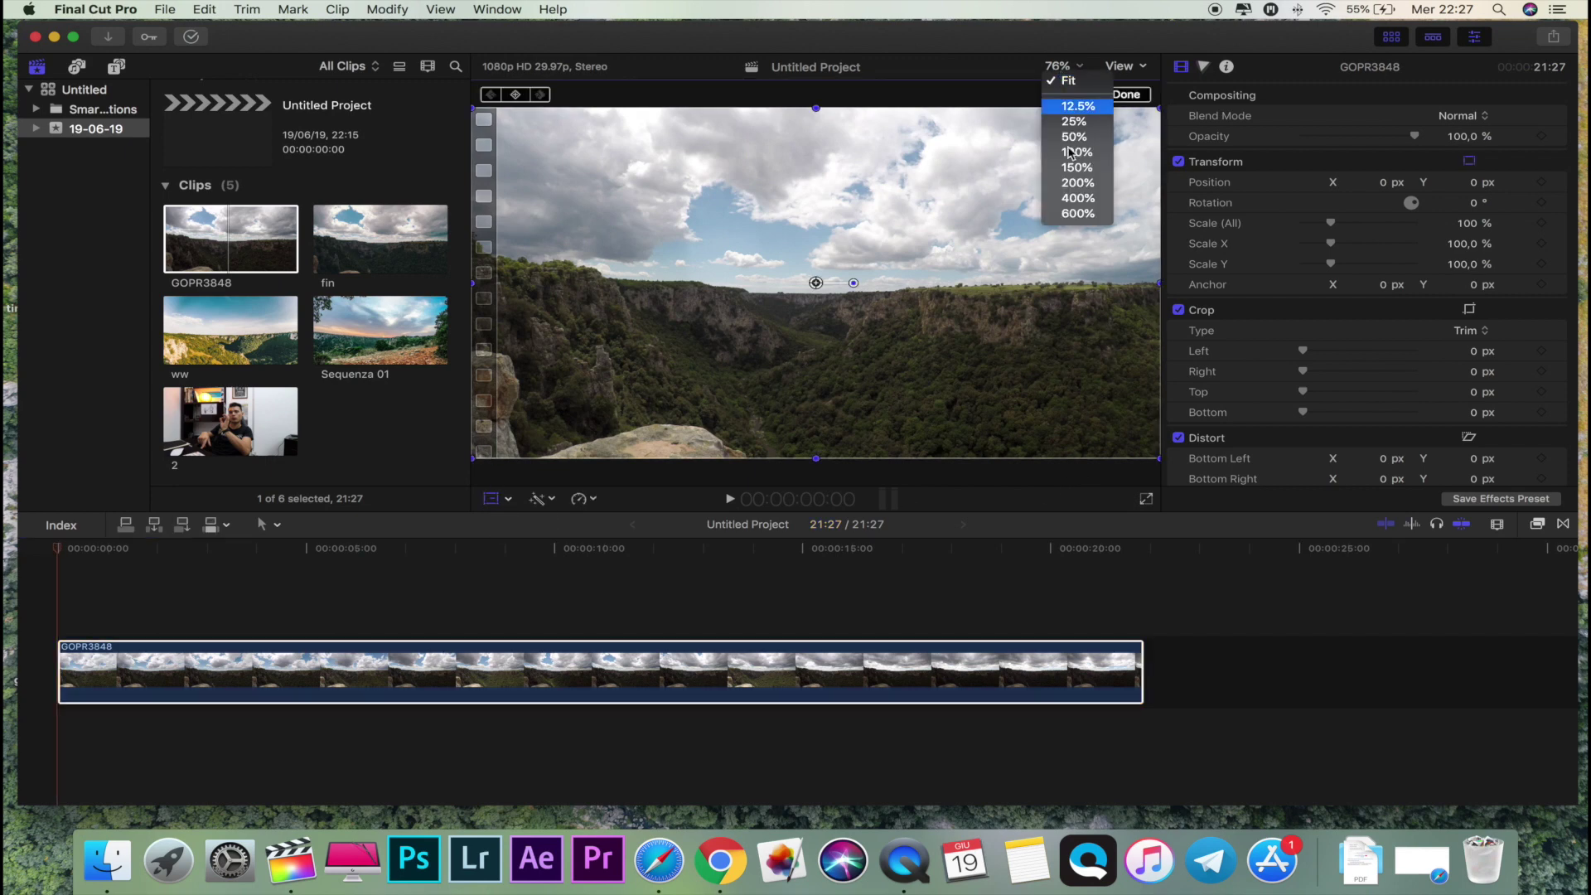
pyautogui.click(1076, 138)
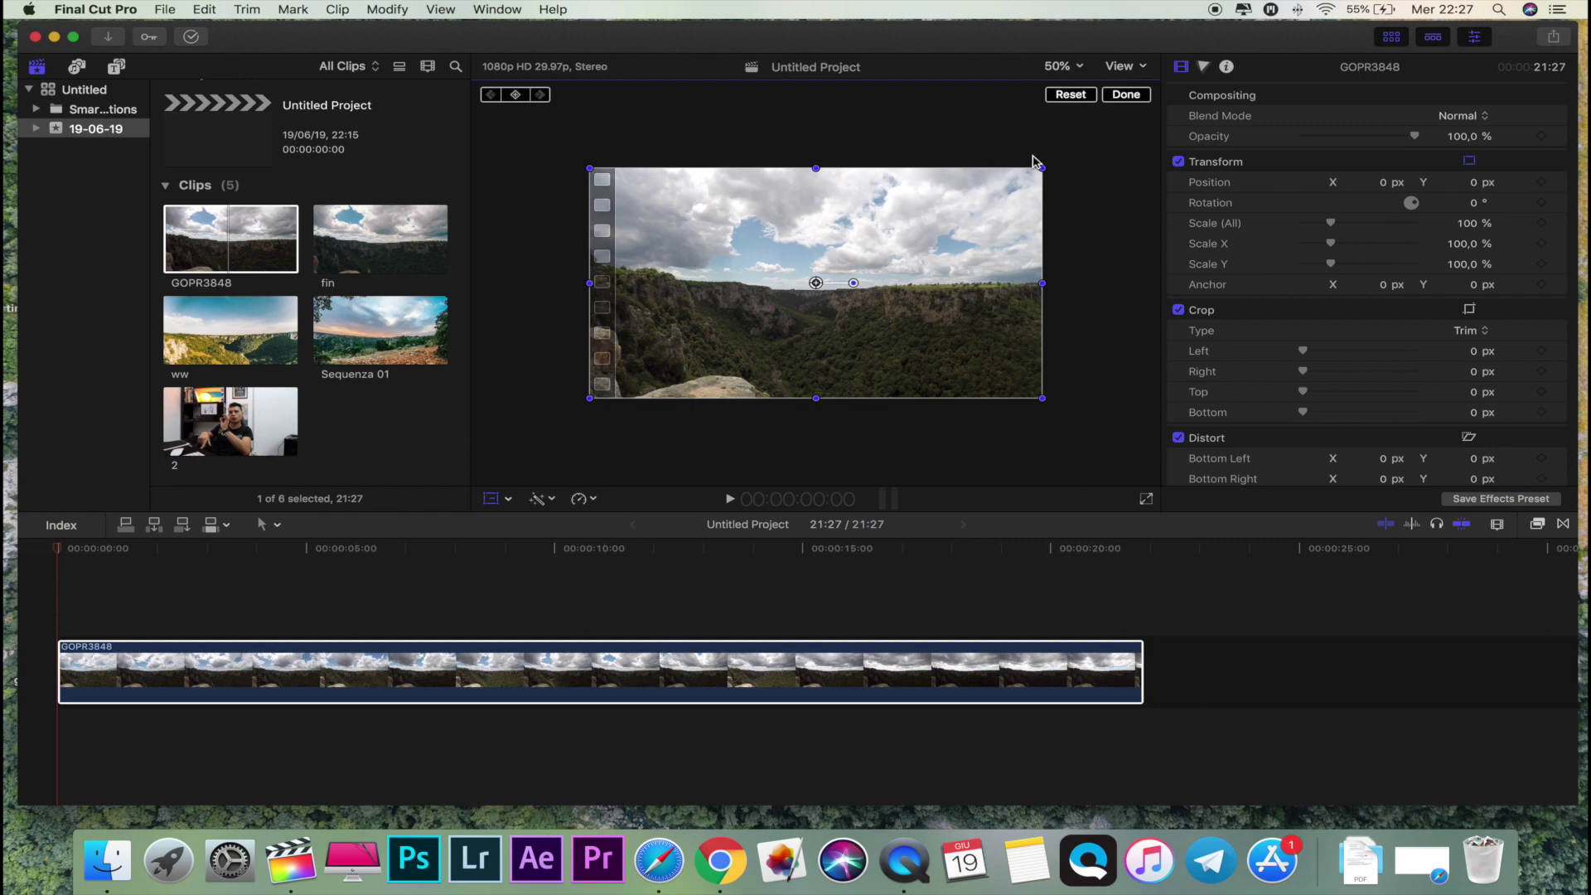
pyautogui.click(1542, 182)
pyautogui.click(1541, 224)
# - Raise the scale to 166% at about 11 seconds, then move to the clip's last frame
pyautogui.moveTo(58, 552); pyautogui.dragTo(616, 578)
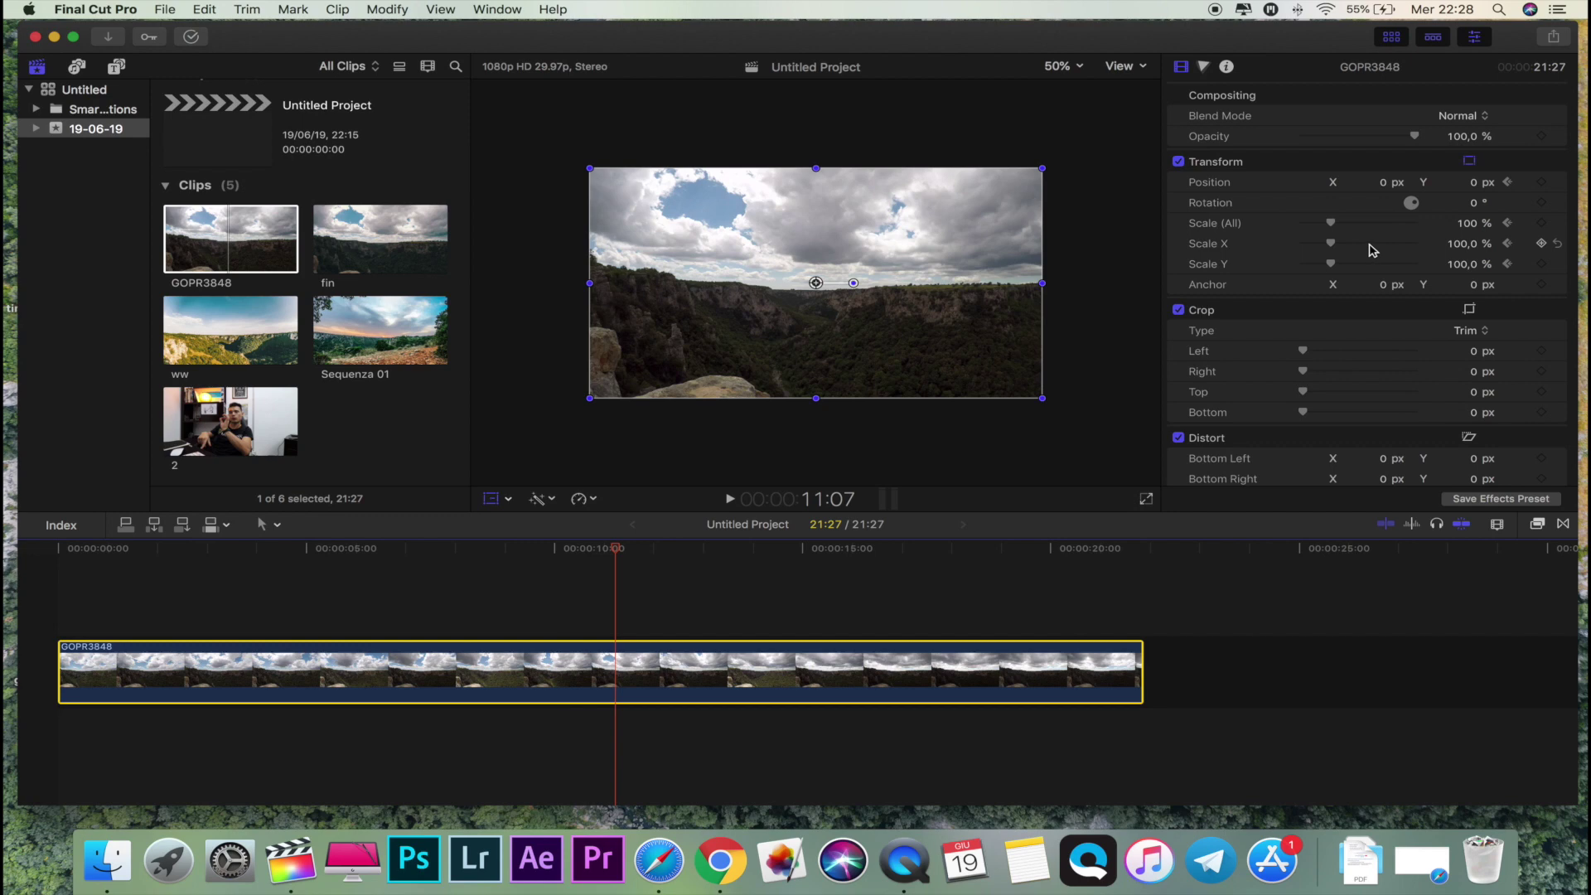
pyautogui.moveTo(1331, 223); pyautogui.dragTo(1352, 229)
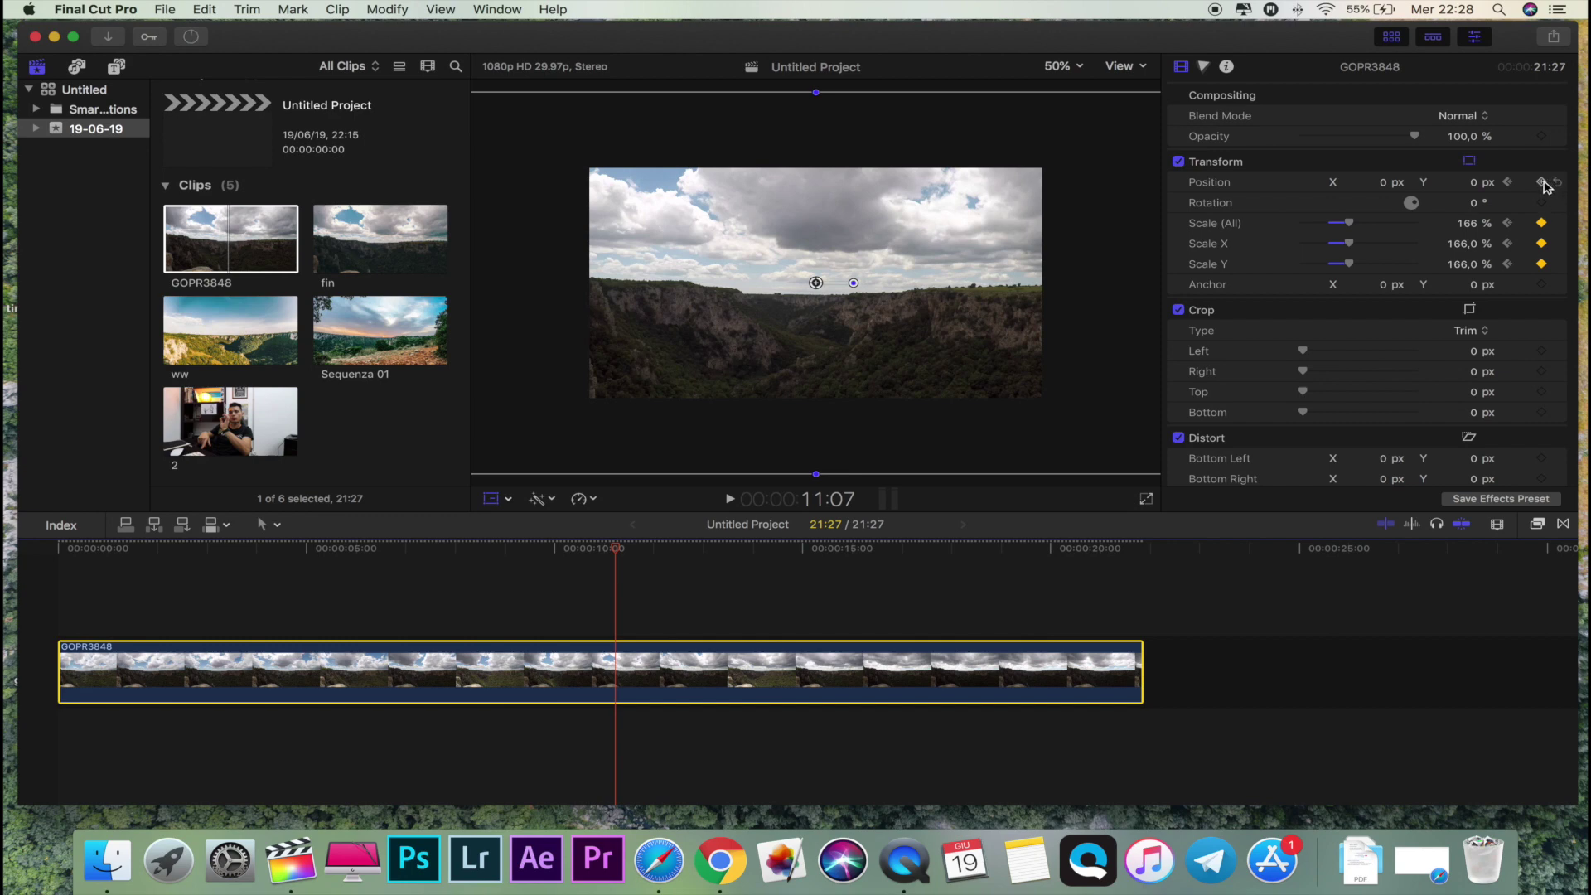
pyautogui.press('super+z')
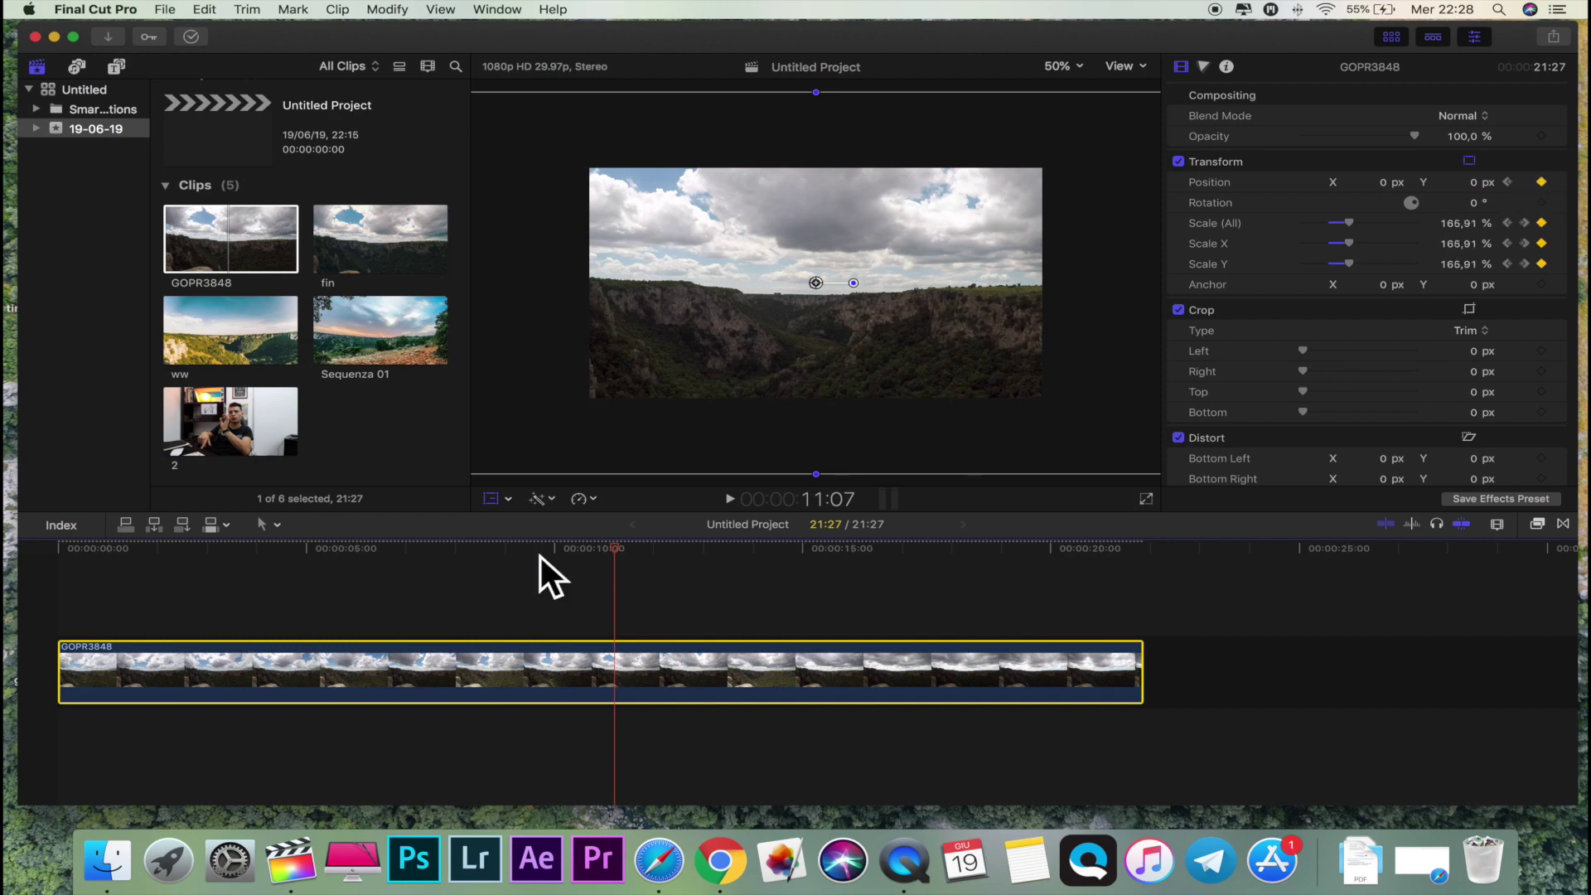
pyautogui.moveTo(615, 549); pyautogui.dragTo(1137, 578)
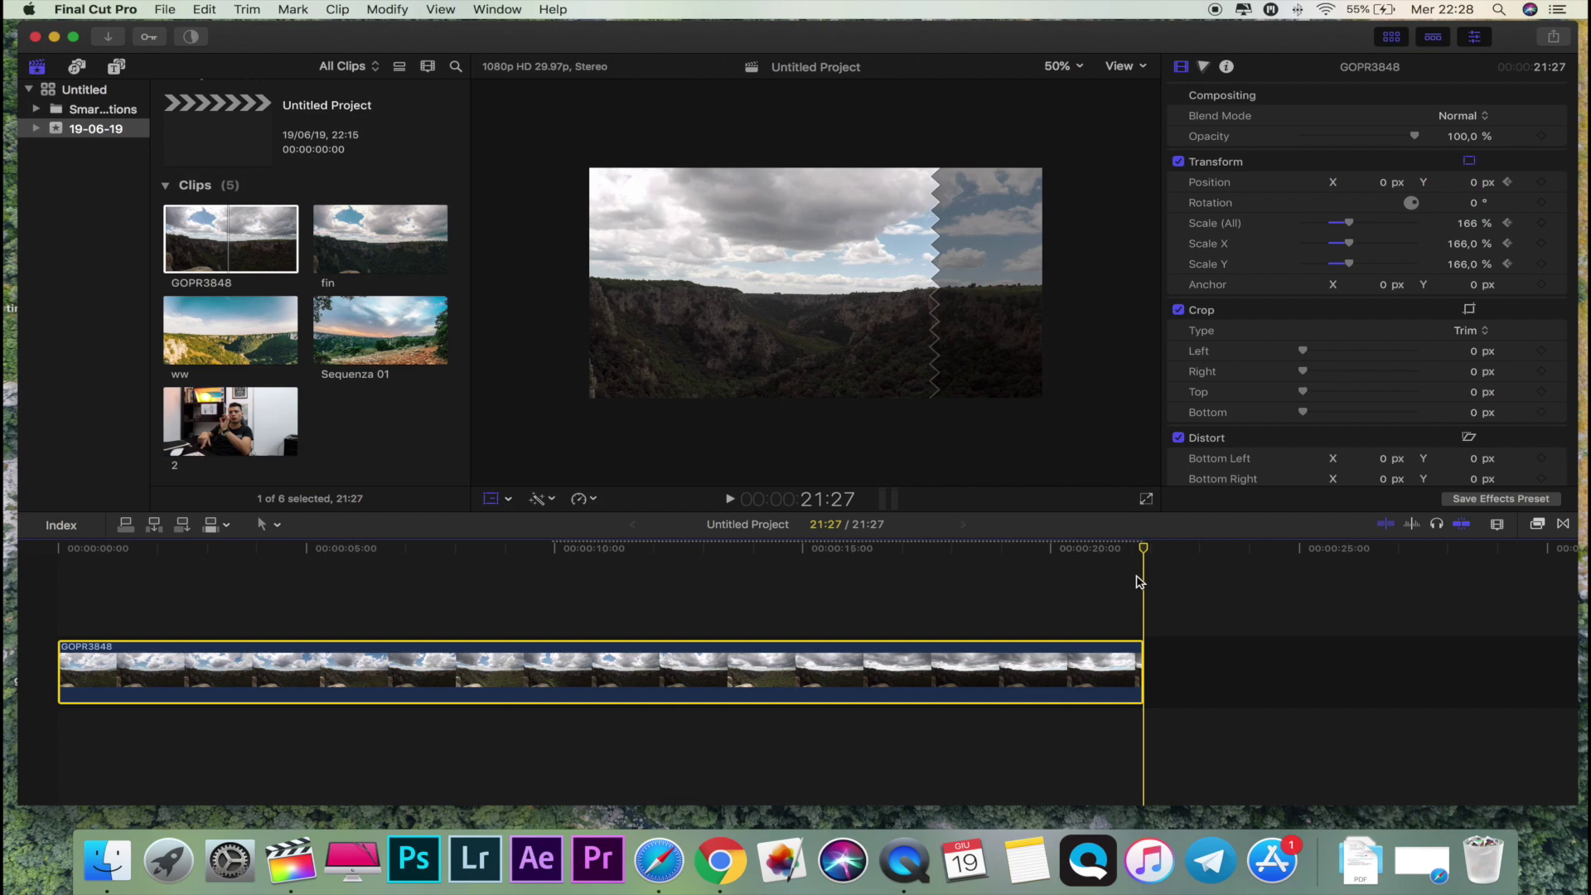
pyautogui.press('Left')
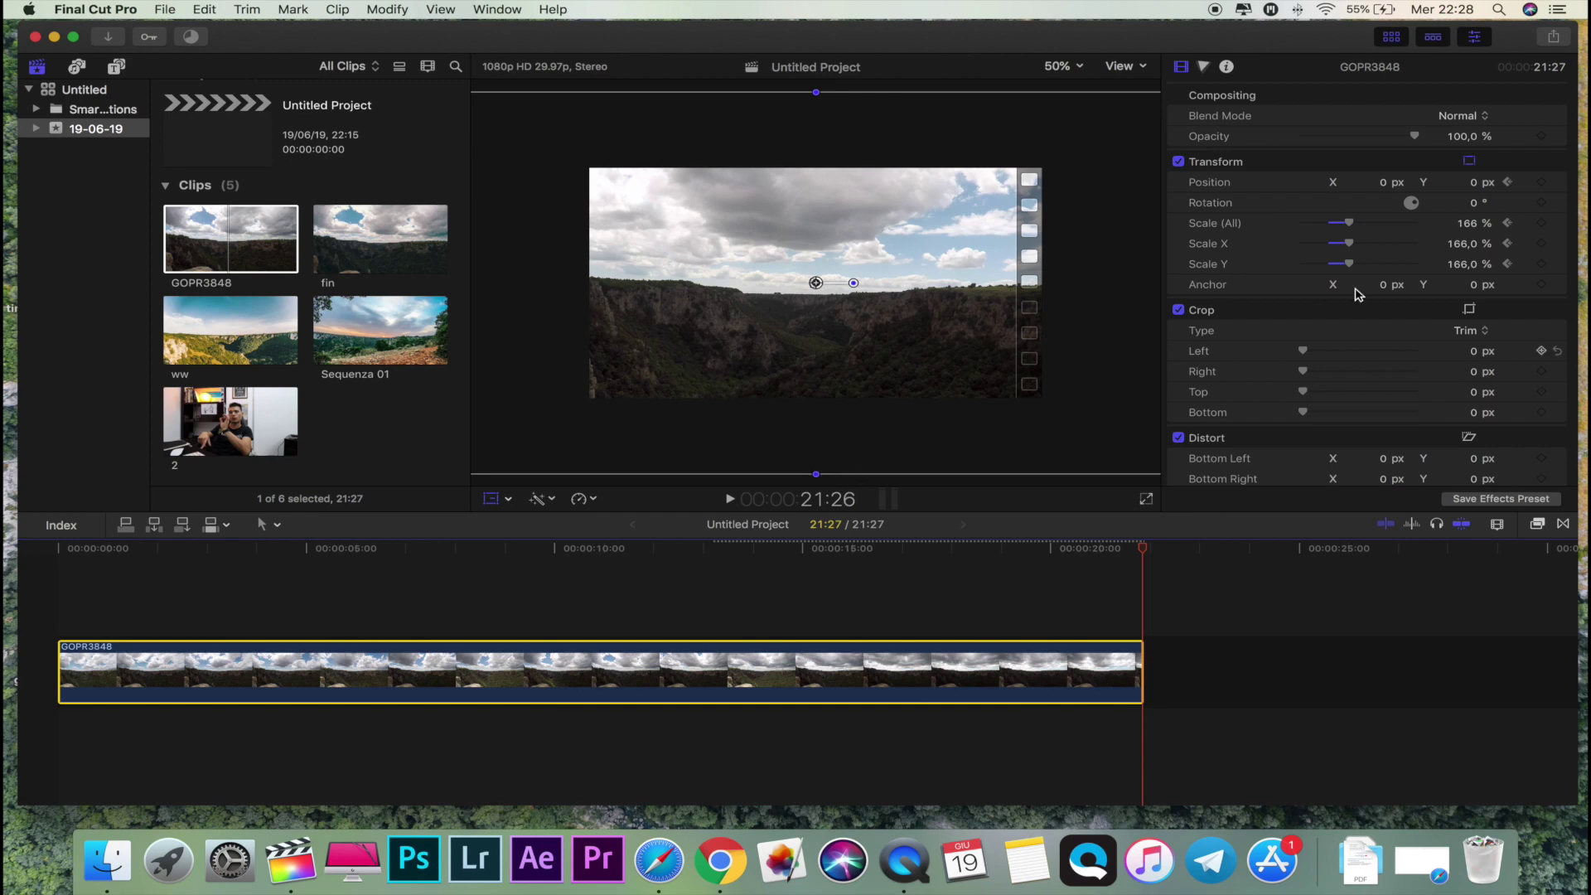
# - At the last frame, lower the scale to 122% and reposition the image to pan across the canyon
pyautogui.moveTo(1348, 223); pyautogui.dragTo(1334, 227)
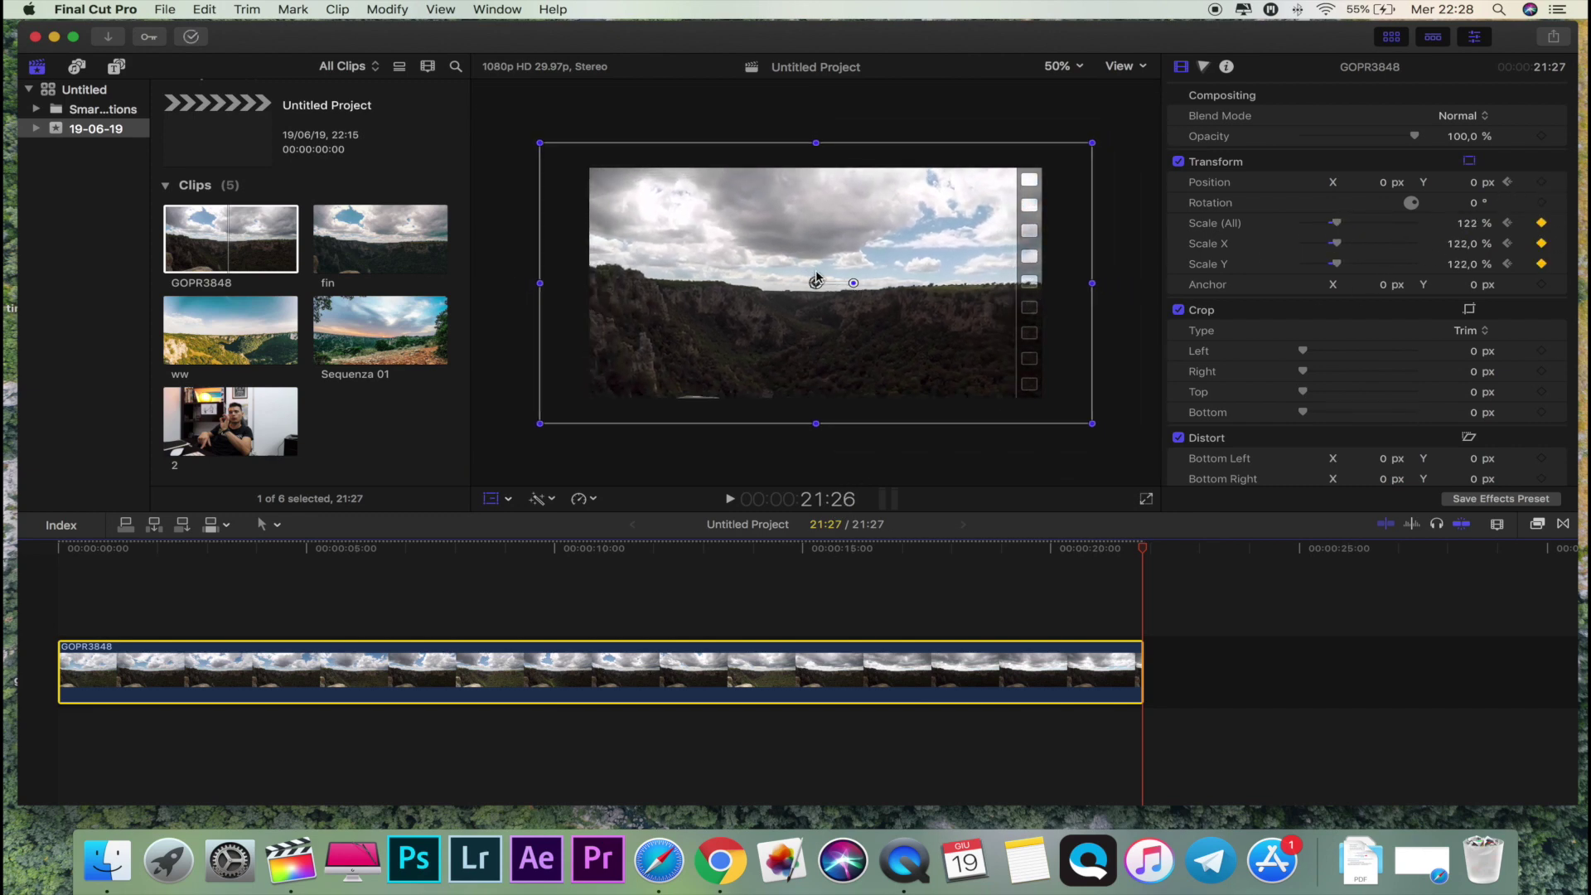
pyautogui.moveTo(817, 283); pyautogui.dragTo(858, 301)
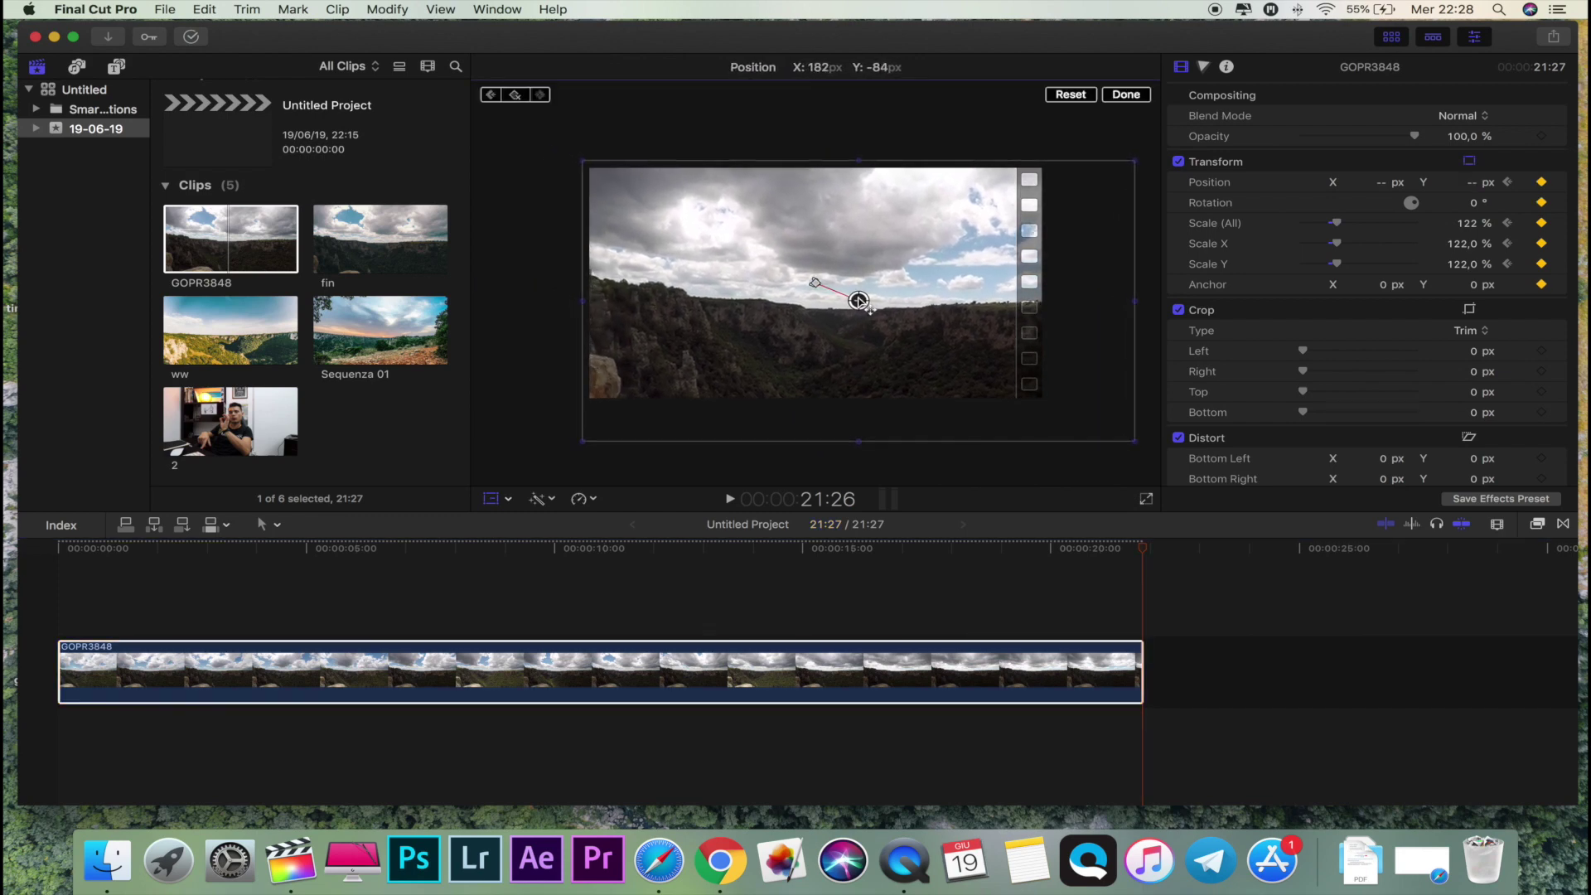
pyautogui.moveTo(858, 301); pyautogui.dragTo(905, 331)
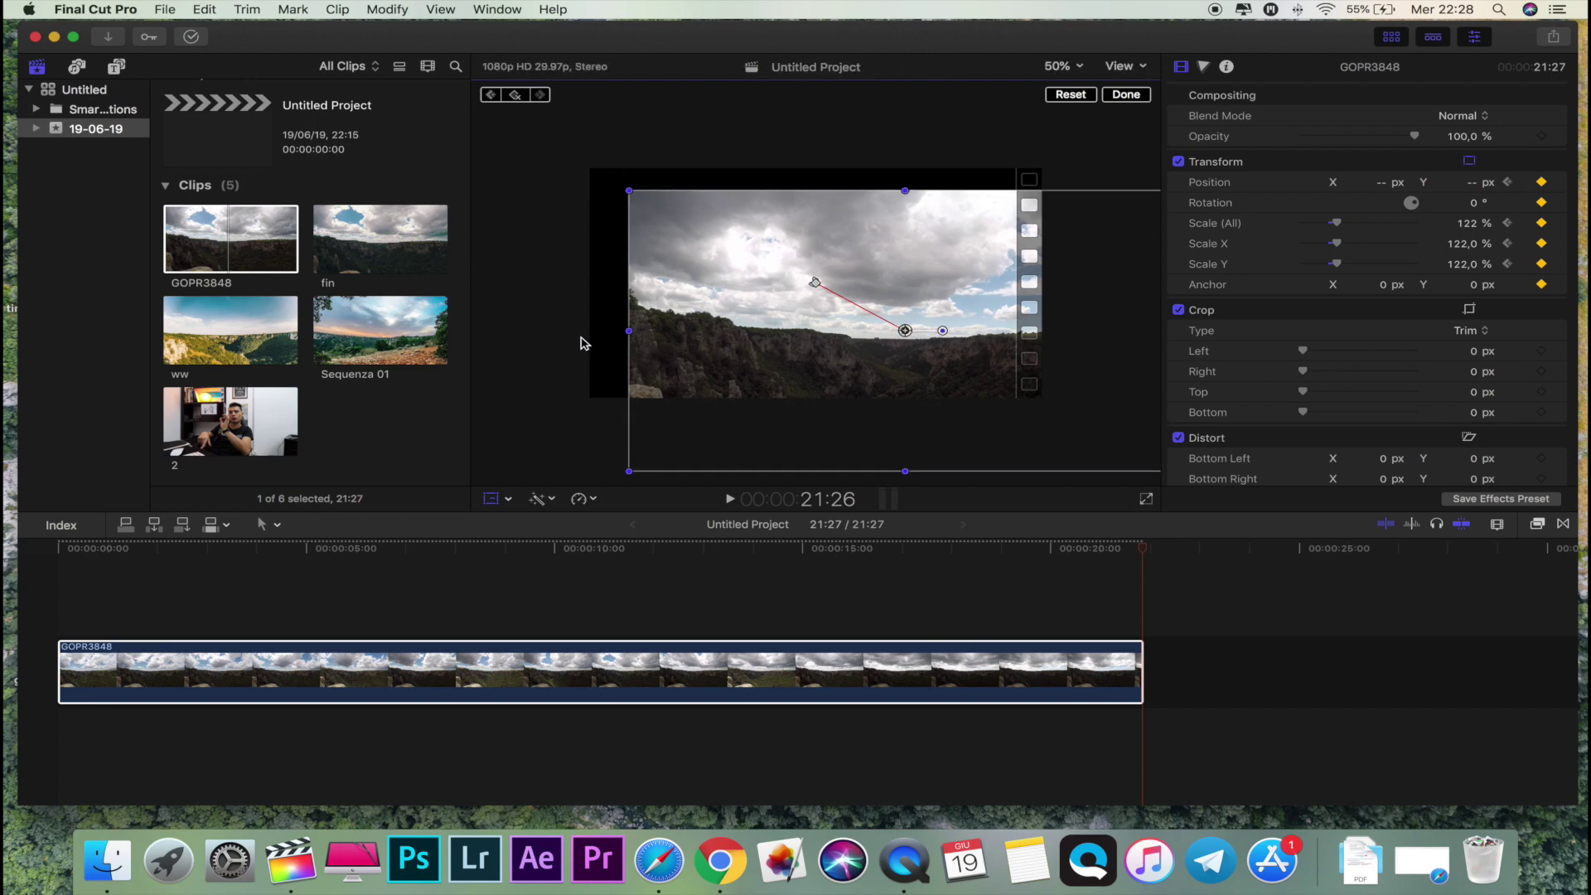
pyautogui.moveTo(904, 331); pyautogui.dragTo(864, 305)
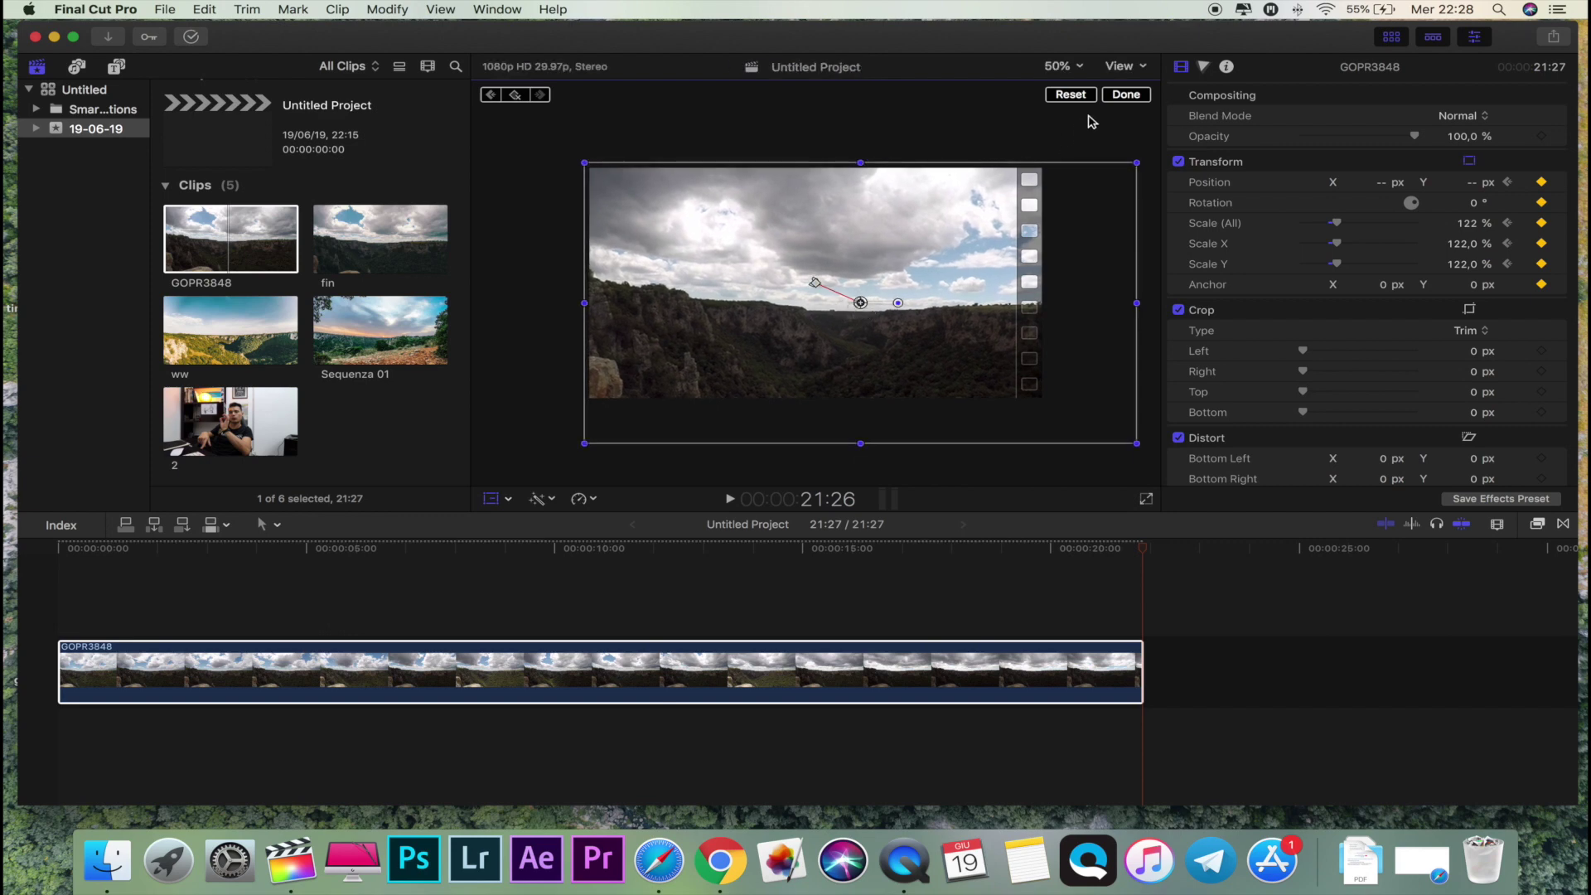
pyautogui.click(1125, 95)
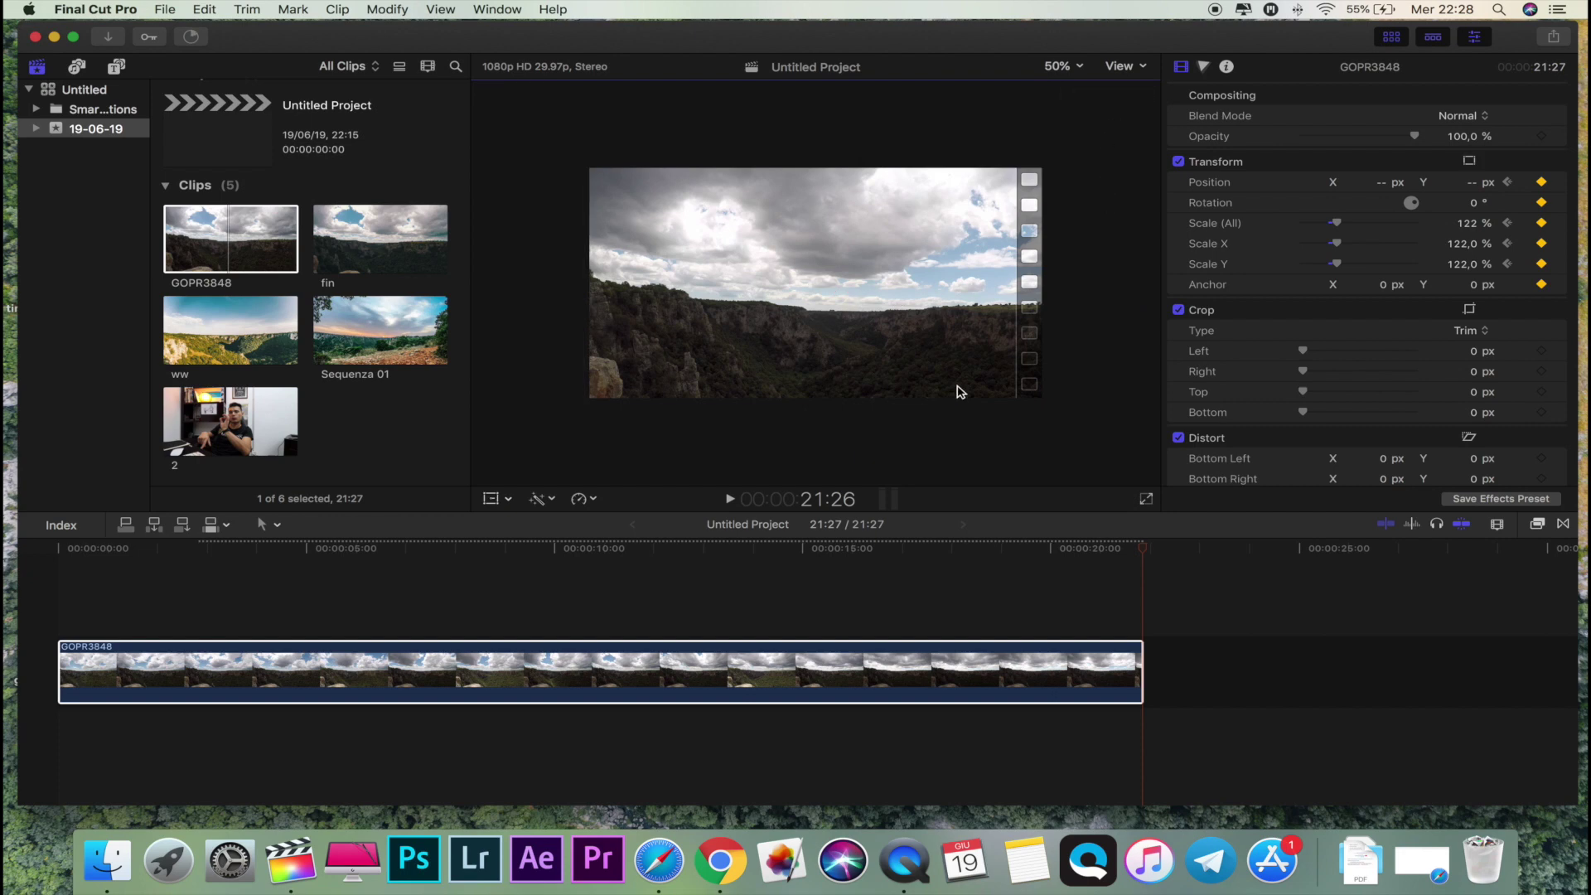
pyautogui.press('Home')
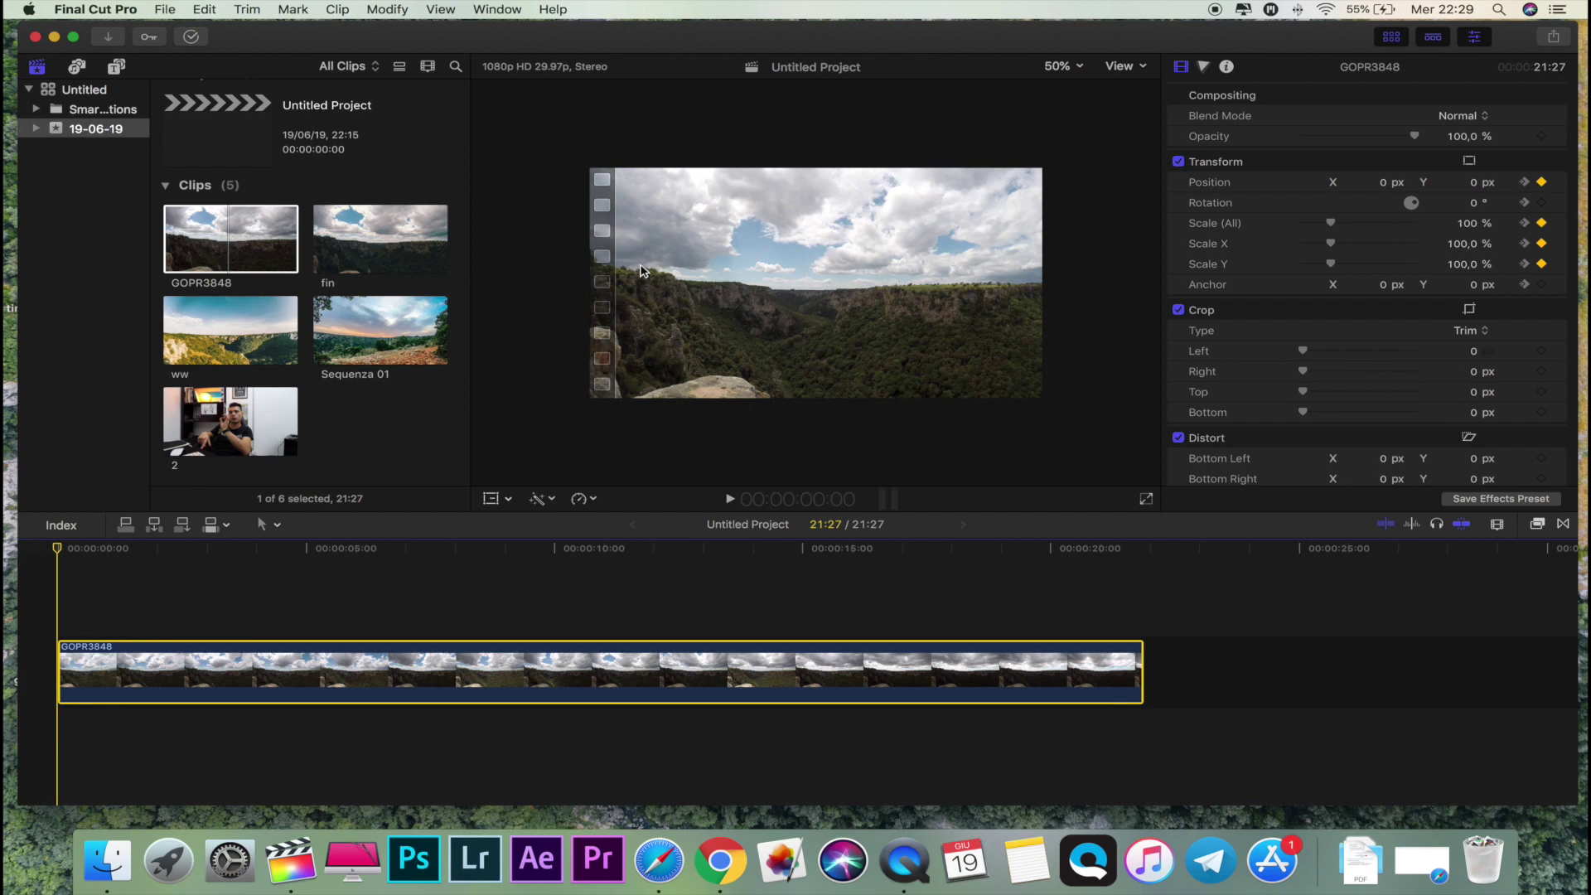
# - Fit the viewer, play the zoom animation from the start, and select the canyon clip
pyautogui.click(1061, 68)
pyautogui.click(1073, 81)
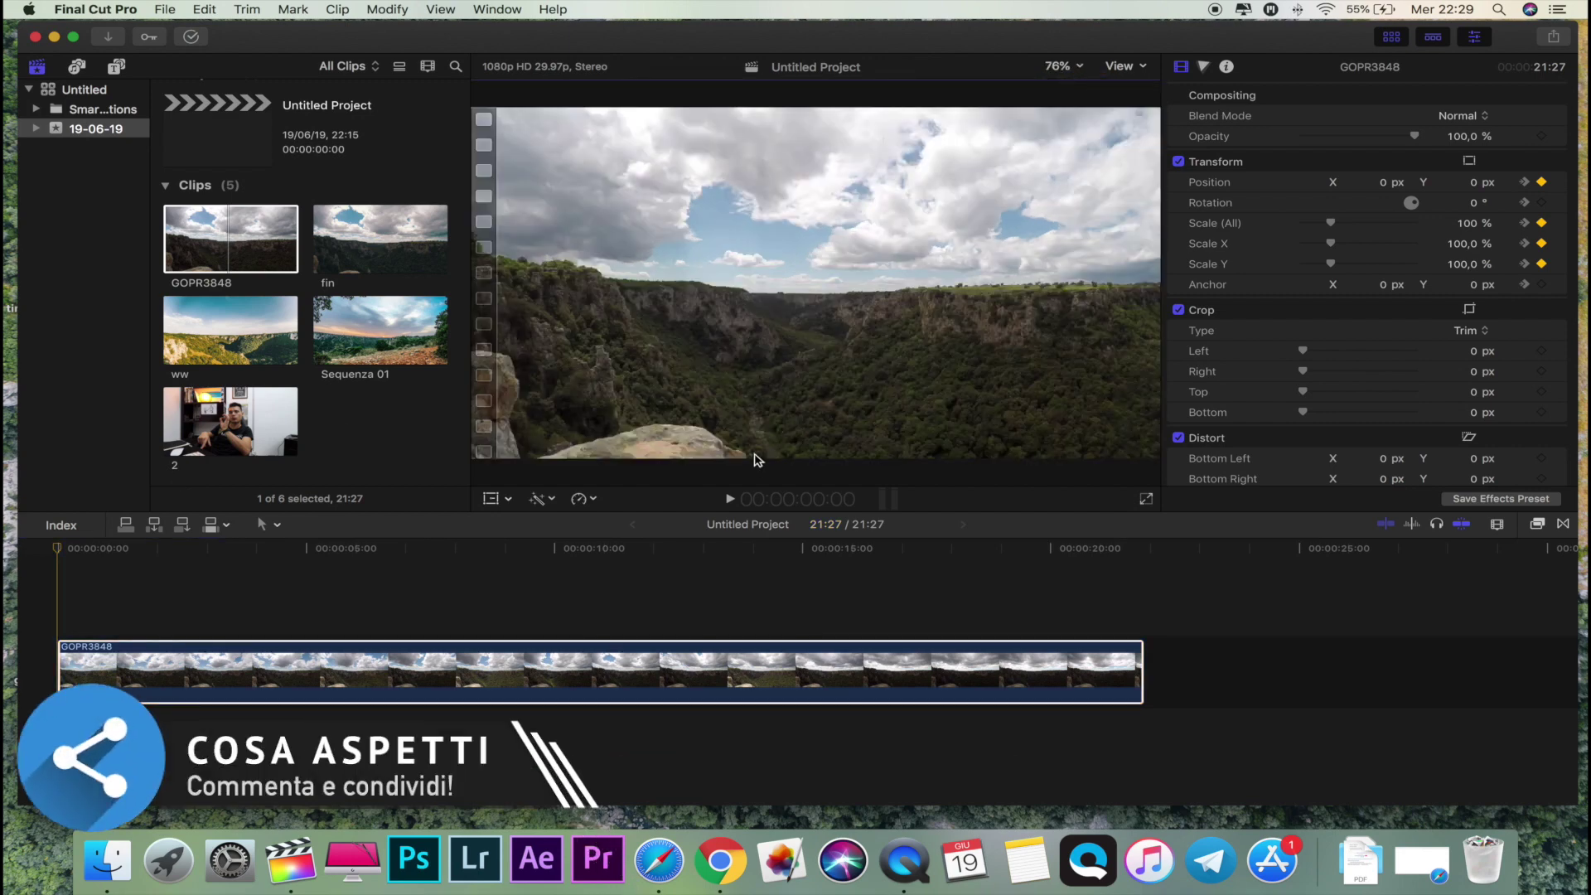
pyautogui.press('space')
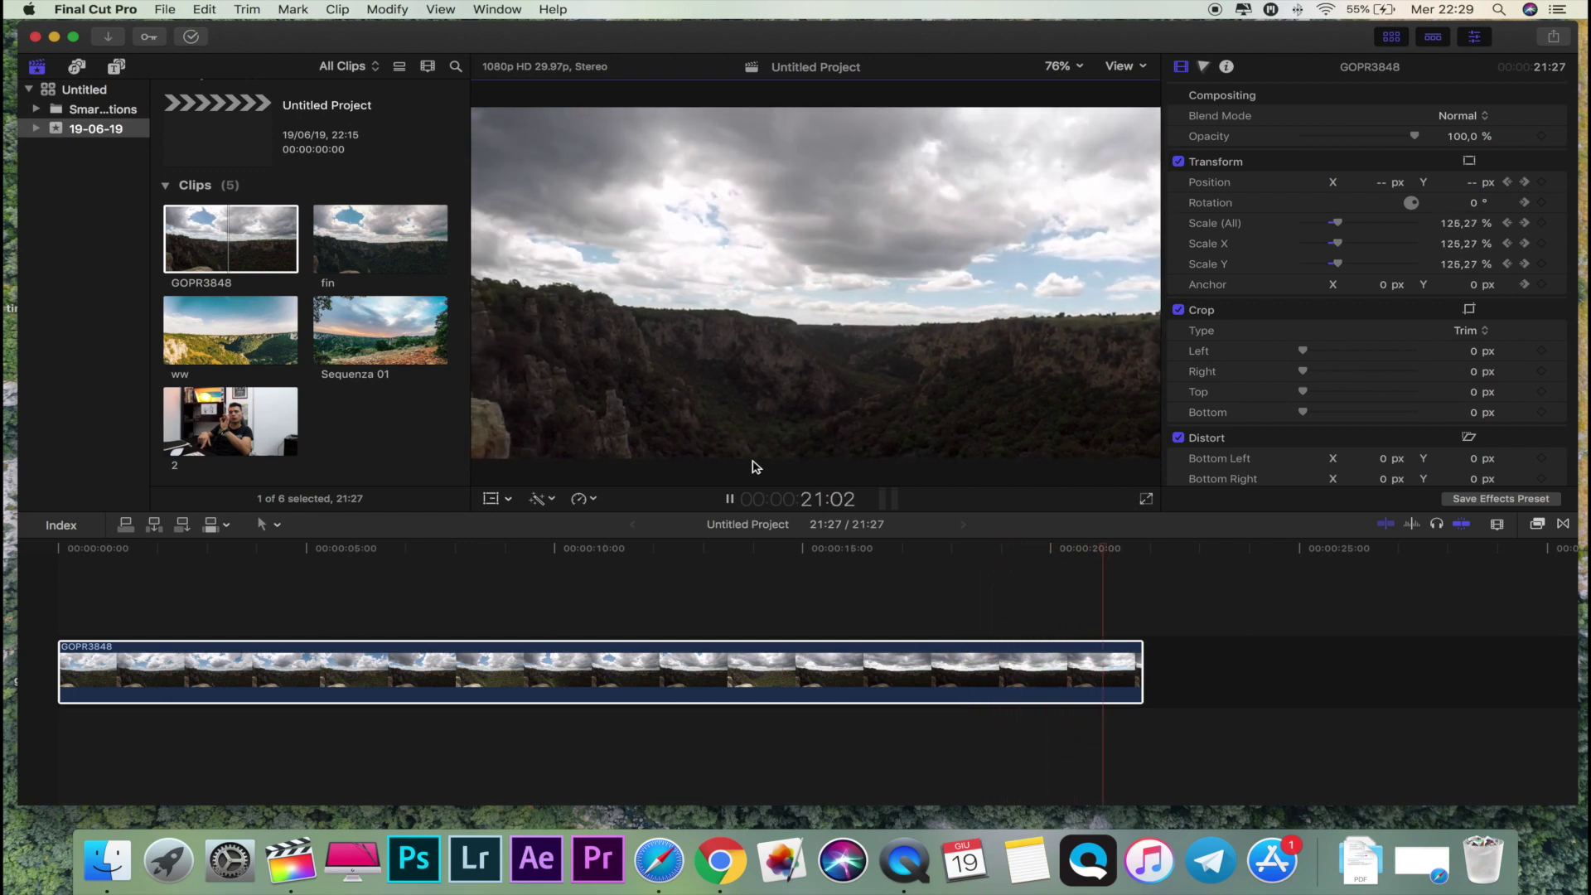
pyautogui.click(729, 654)
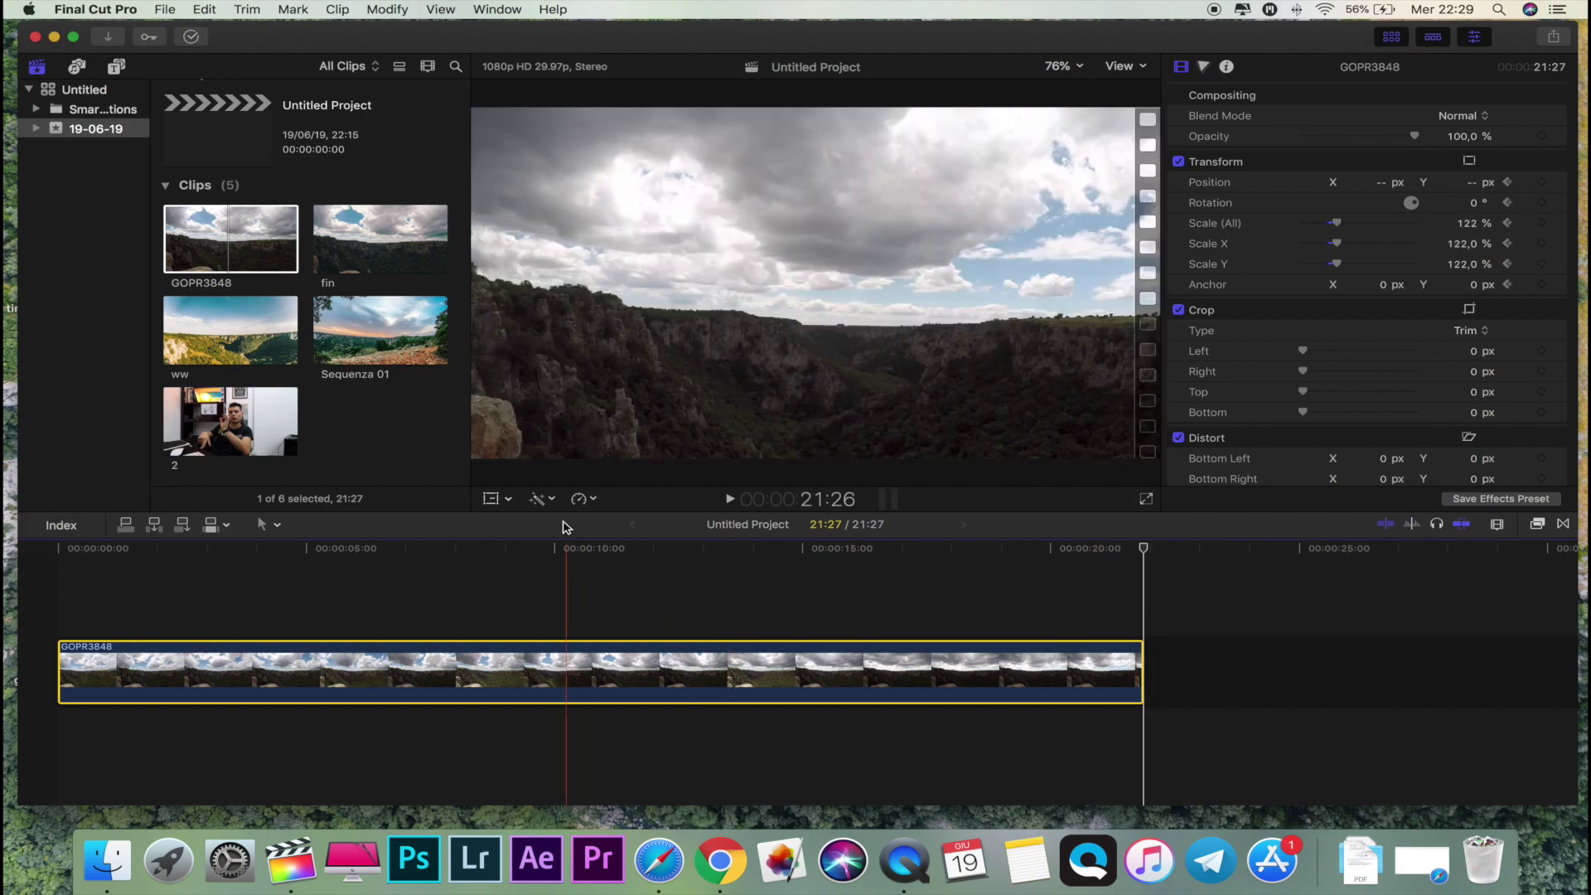
pyautogui.click(582, 498)
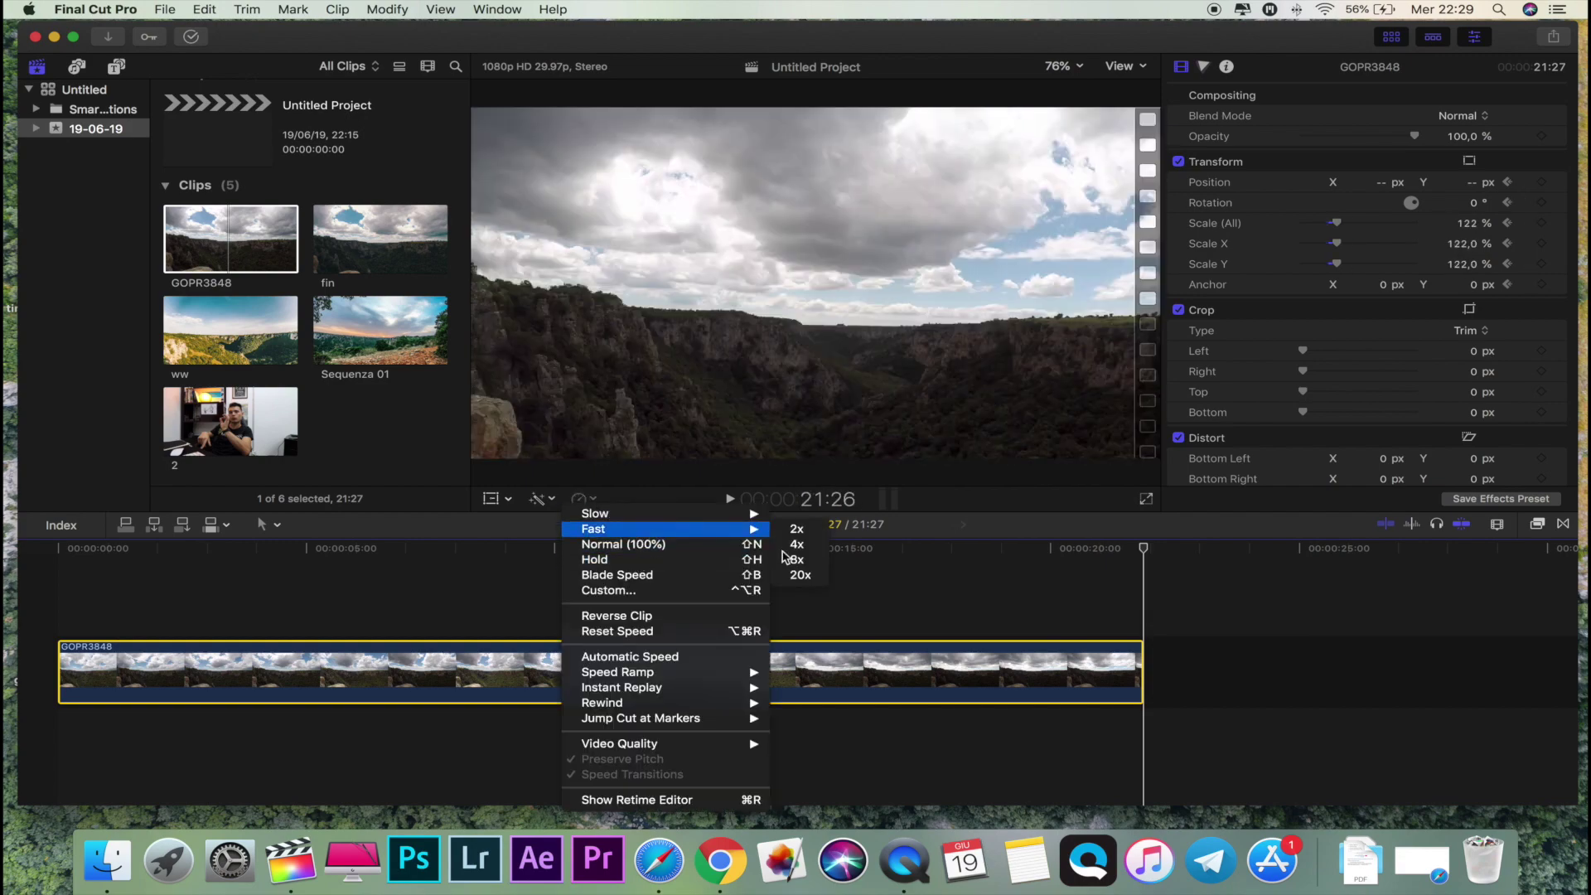
# - Speed the canyon clip to 8x, ease it to 446%, play it, and add clip 2 above
pyautogui.click(800, 564)
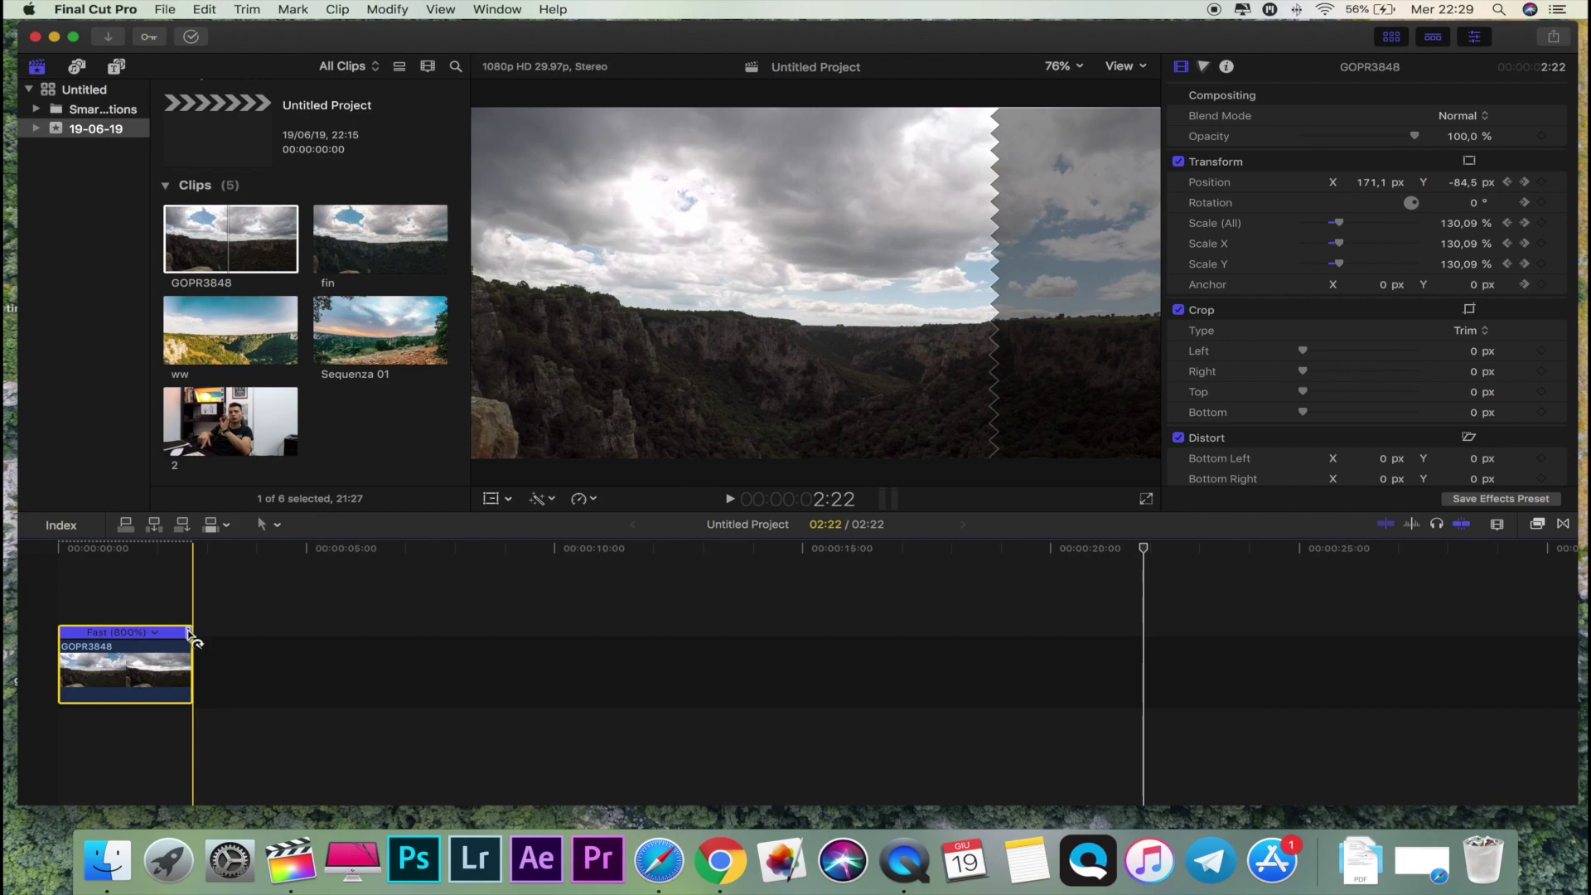
pyautogui.moveTo(190, 632); pyautogui.dragTo(299, 632)
pyautogui.click(61, 599)
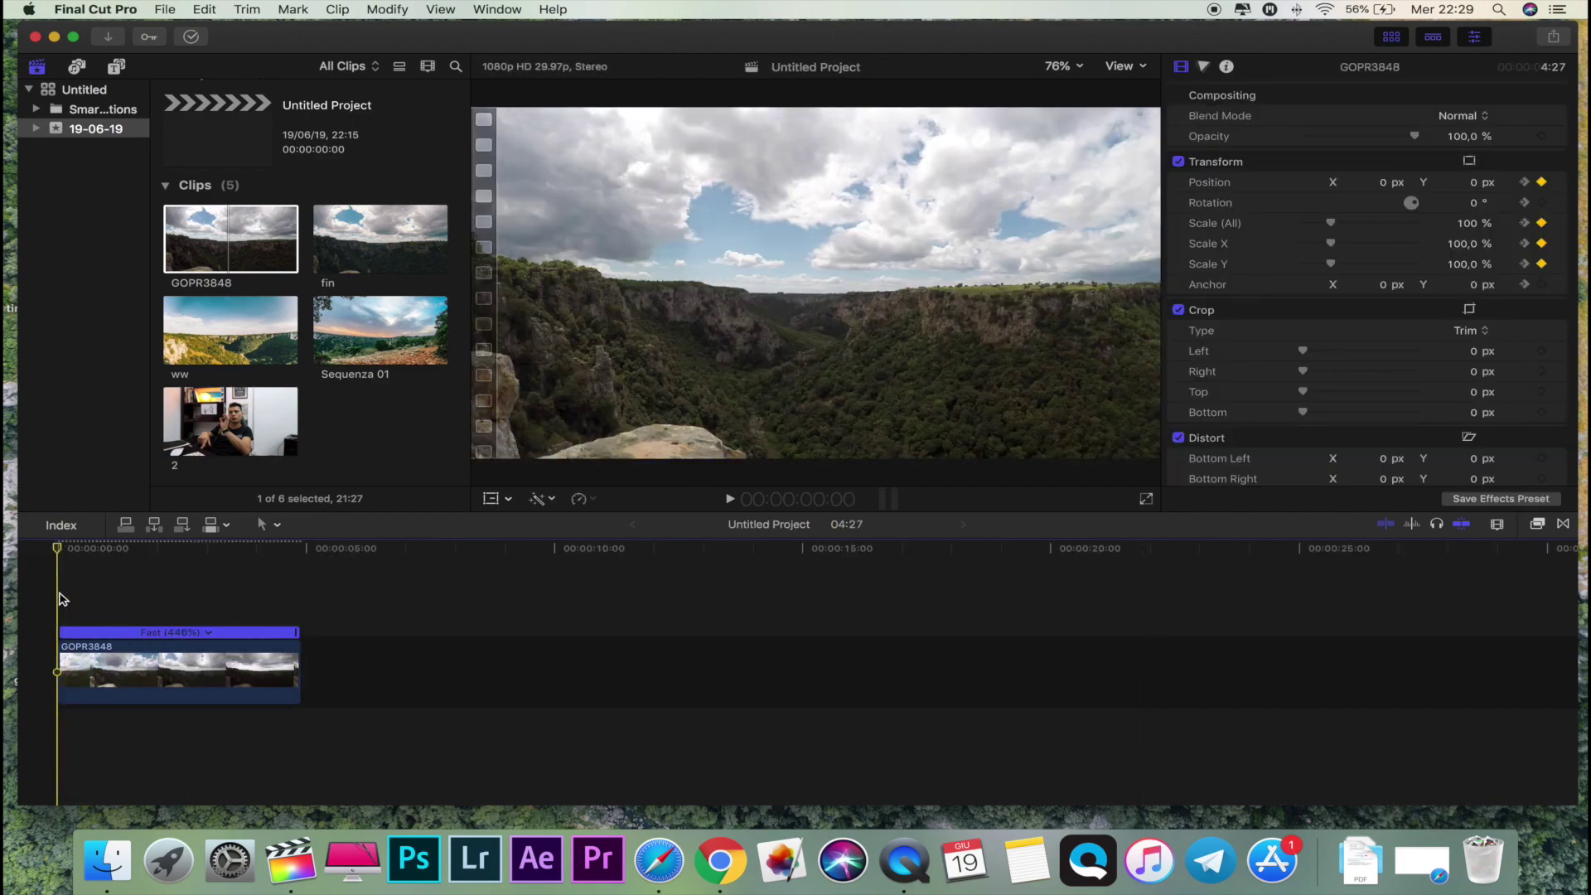
pyautogui.press('space')
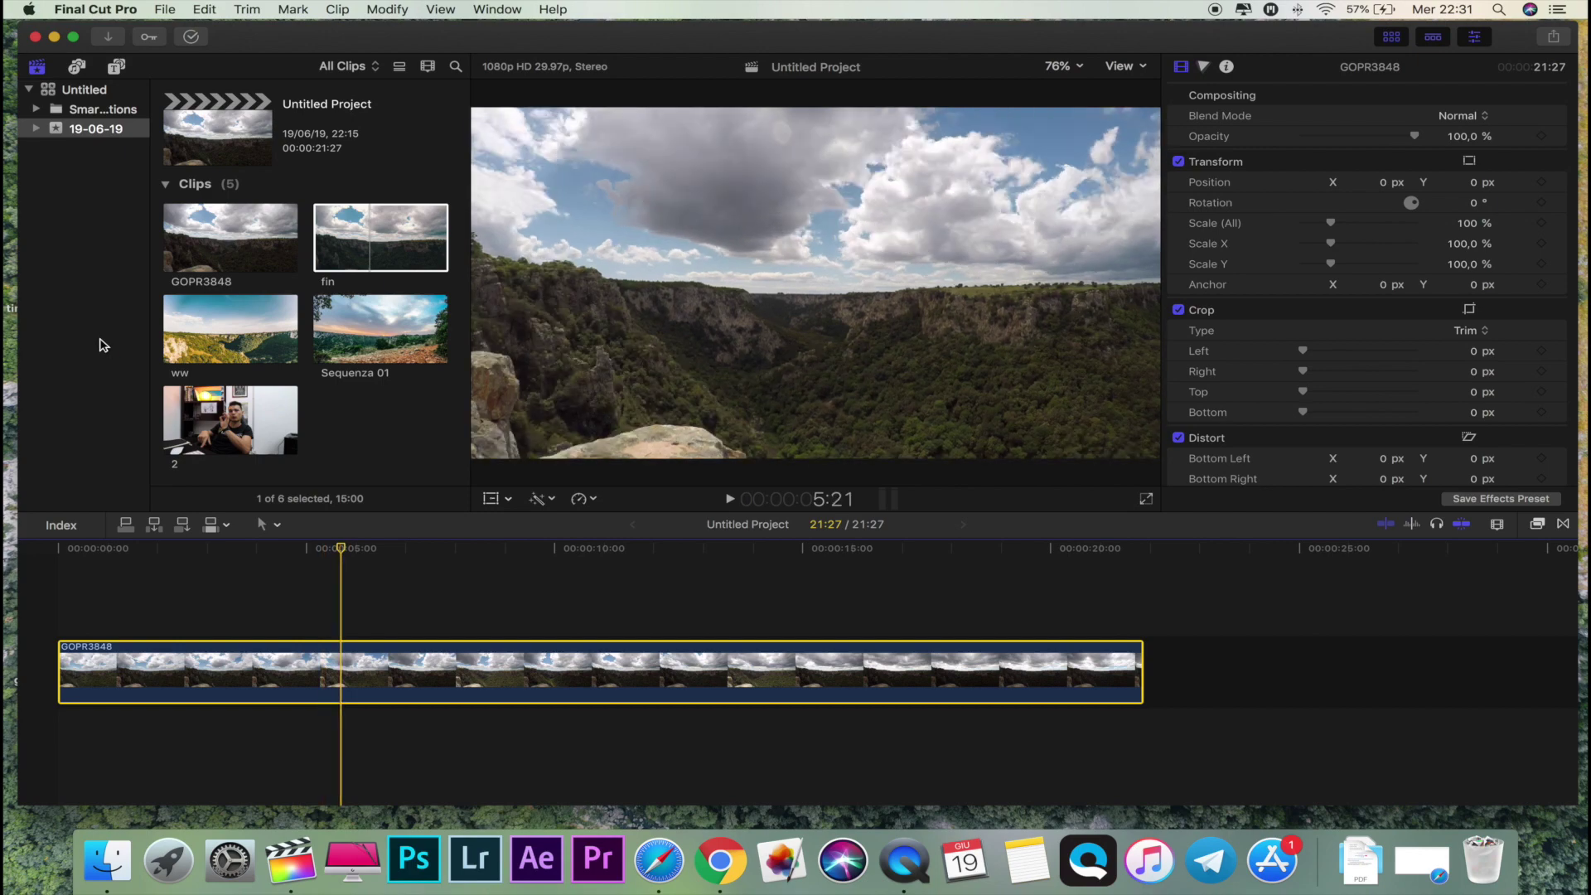
pyautogui.moveTo(212, 417); pyautogui.dragTo(315, 583)
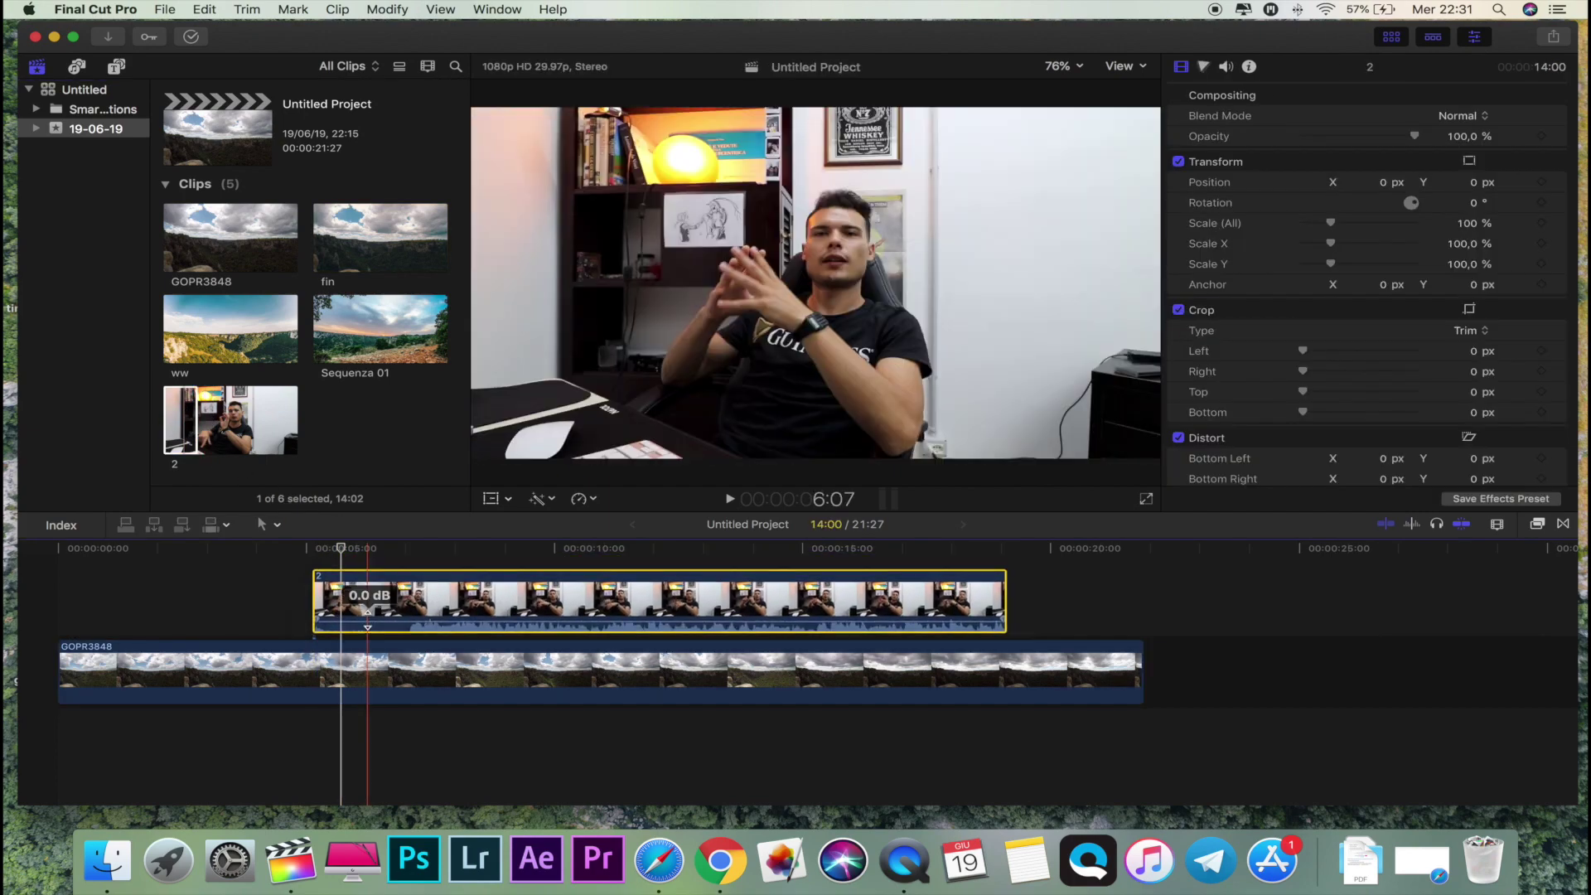
# - Shrink clip 2 into a 25.96% top-right picture-in-picture inset over the canyon
pyautogui.click(370, 675)
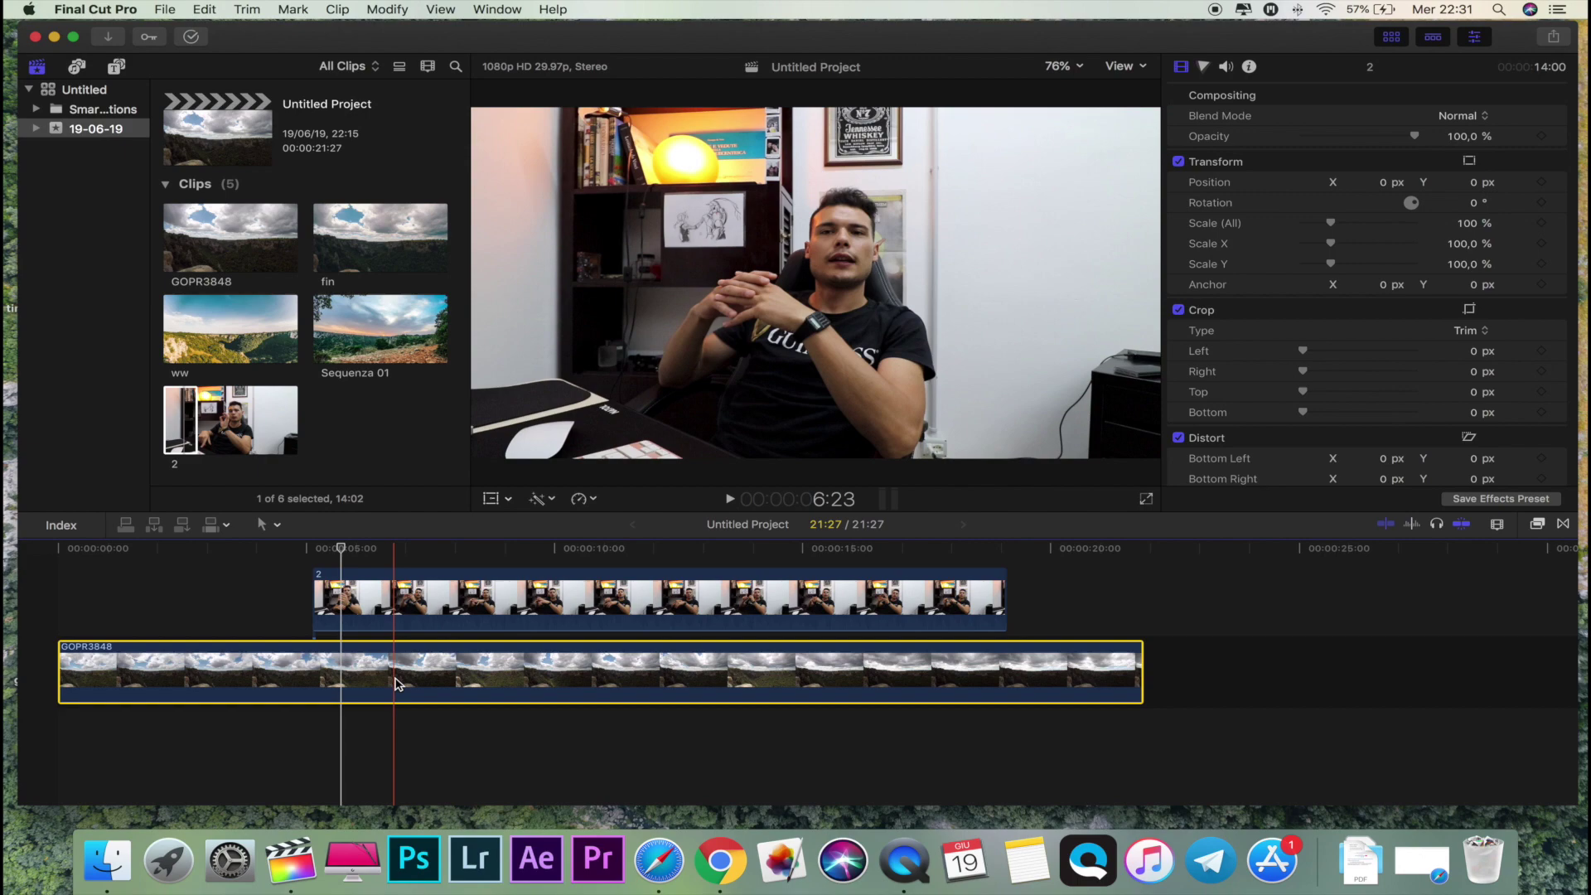
pyautogui.click(284, 671)
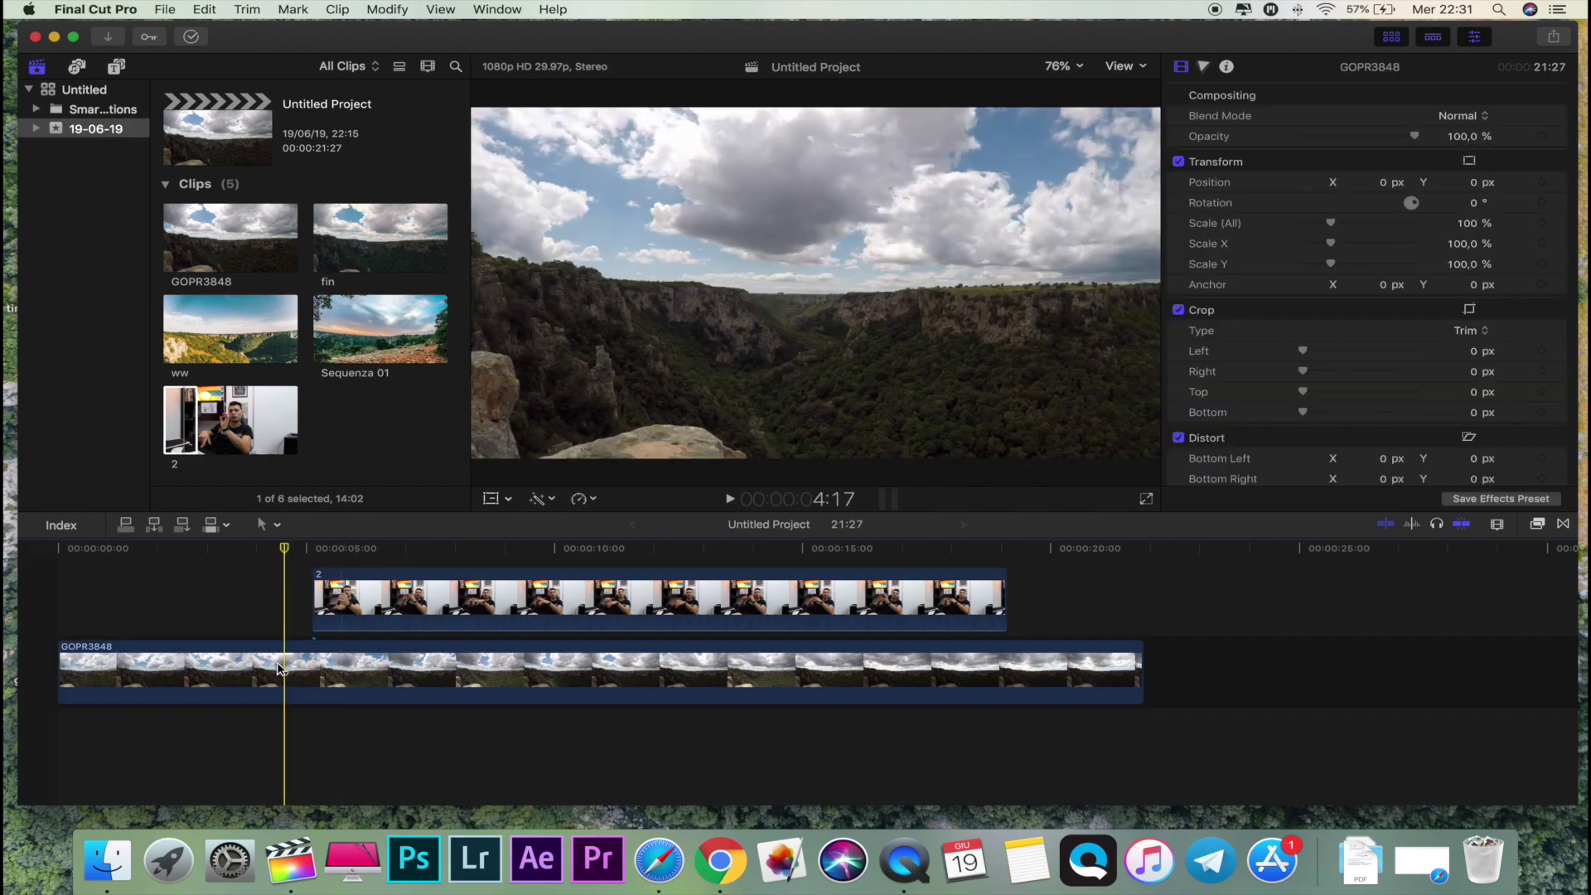
pyautogui.click(323, 604)
pyautogui.click(374, 584)
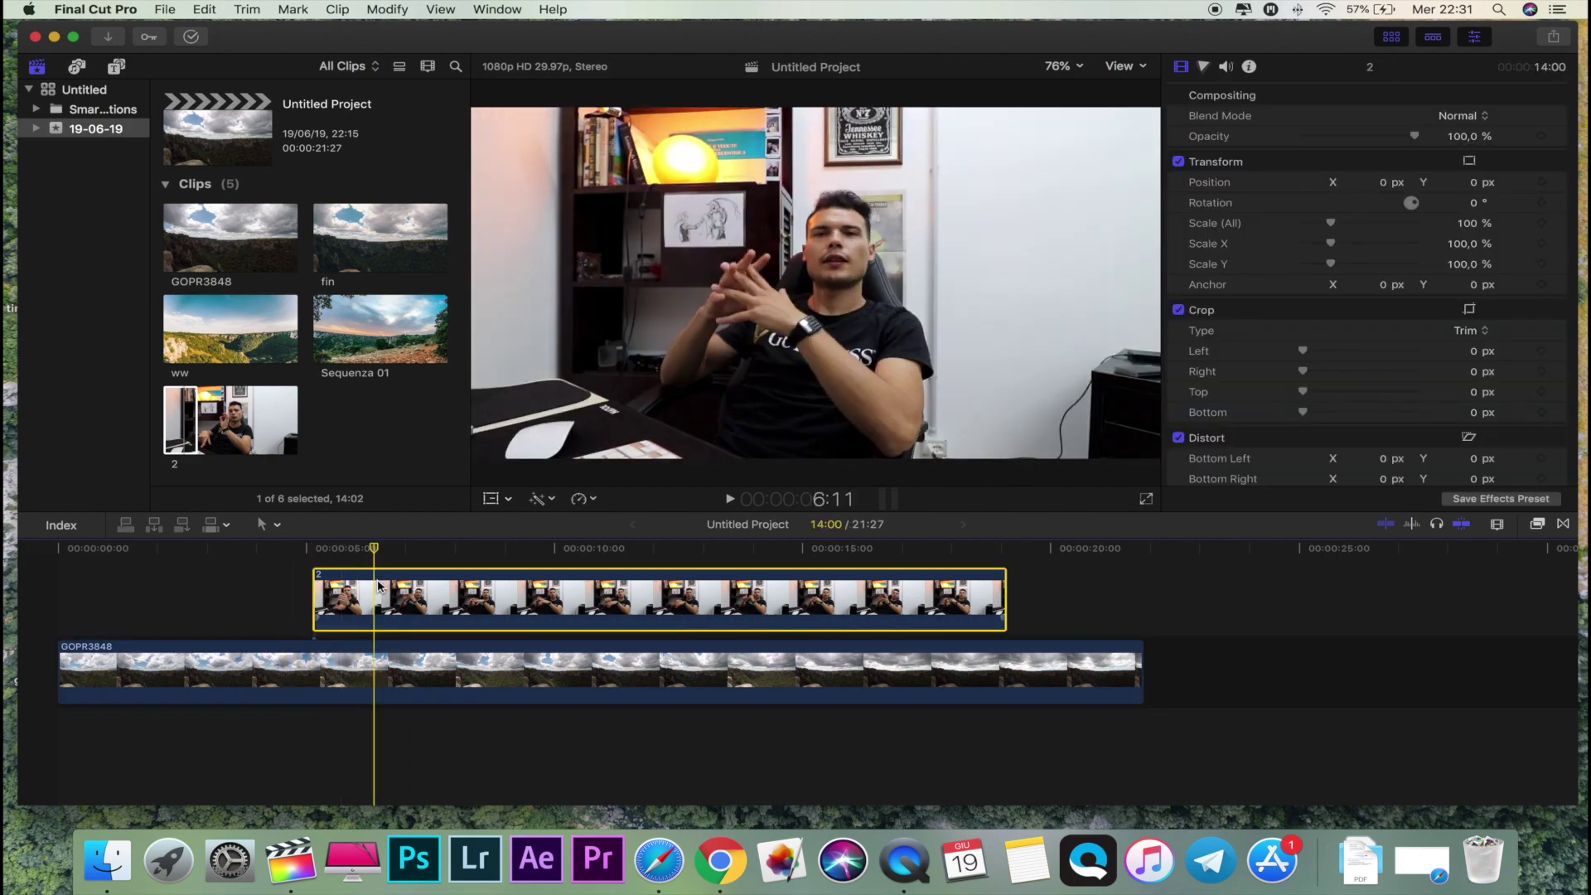
pyautogui.click(490, 499)
pyautogui.moveTo(474, 458); pyautogui.dragTo(984, 183)
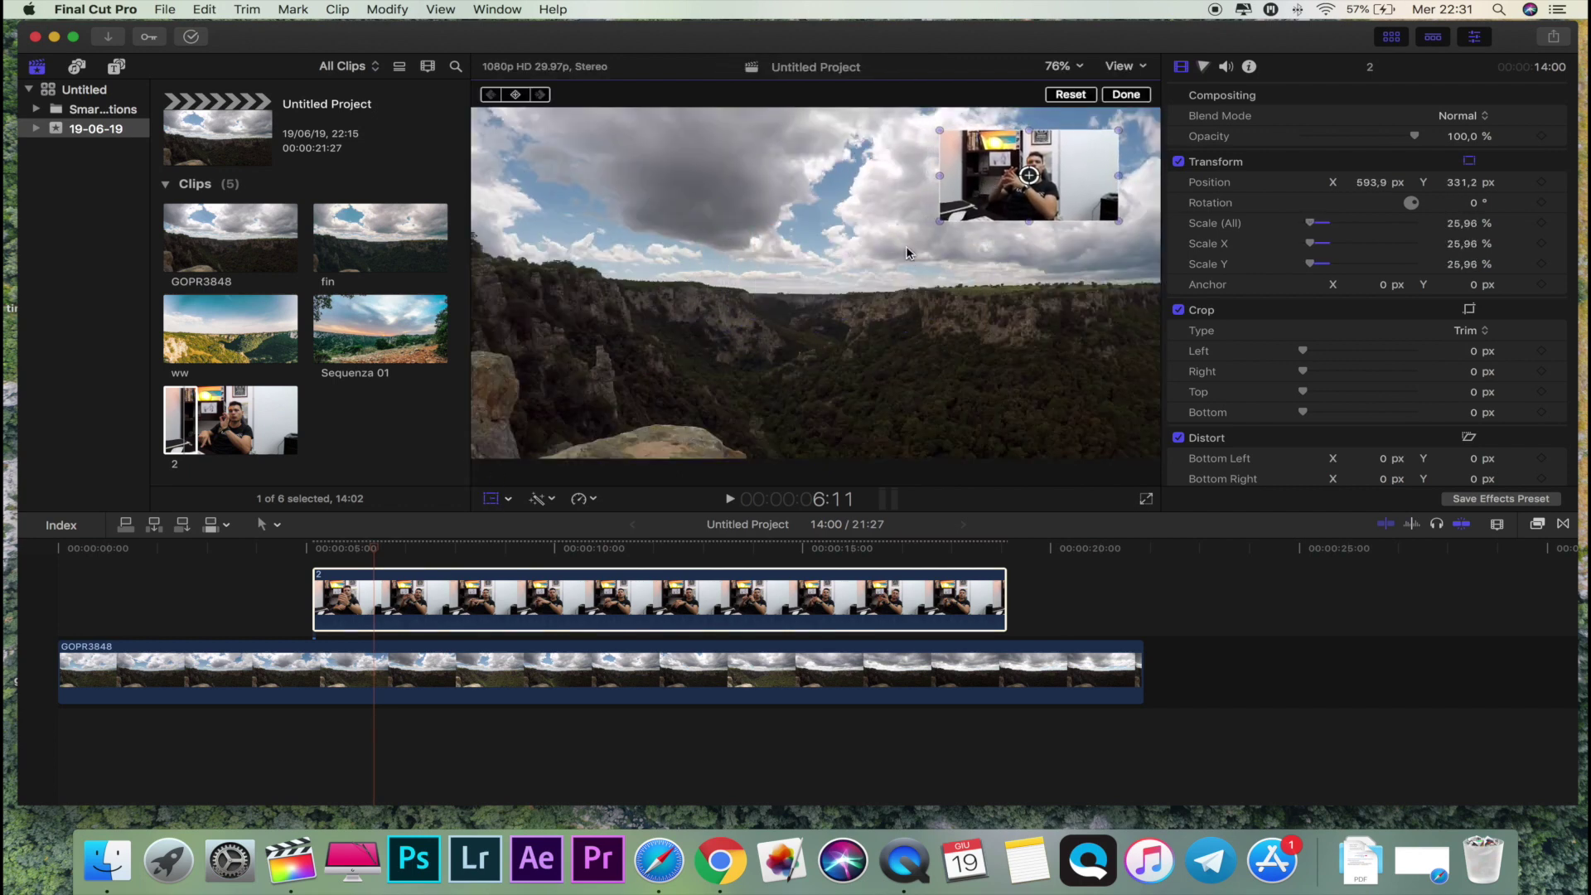
# - Add Position and Scale keyframes at clip 2's start, then move to just before its end
pyautogui.click(315, 596)
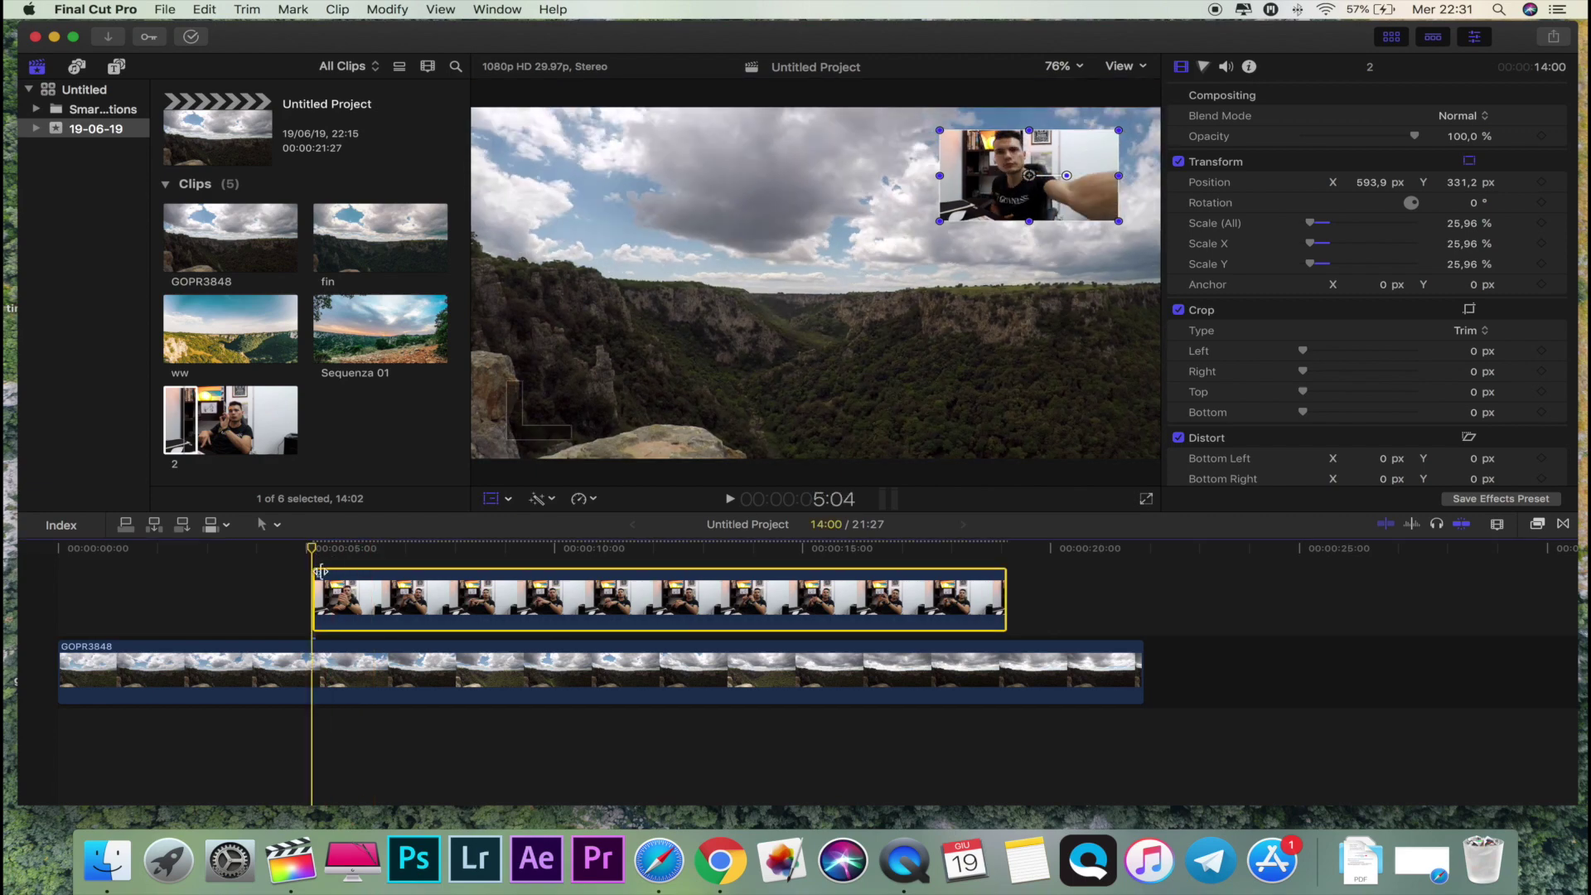
pyautogui.click(492, 499)
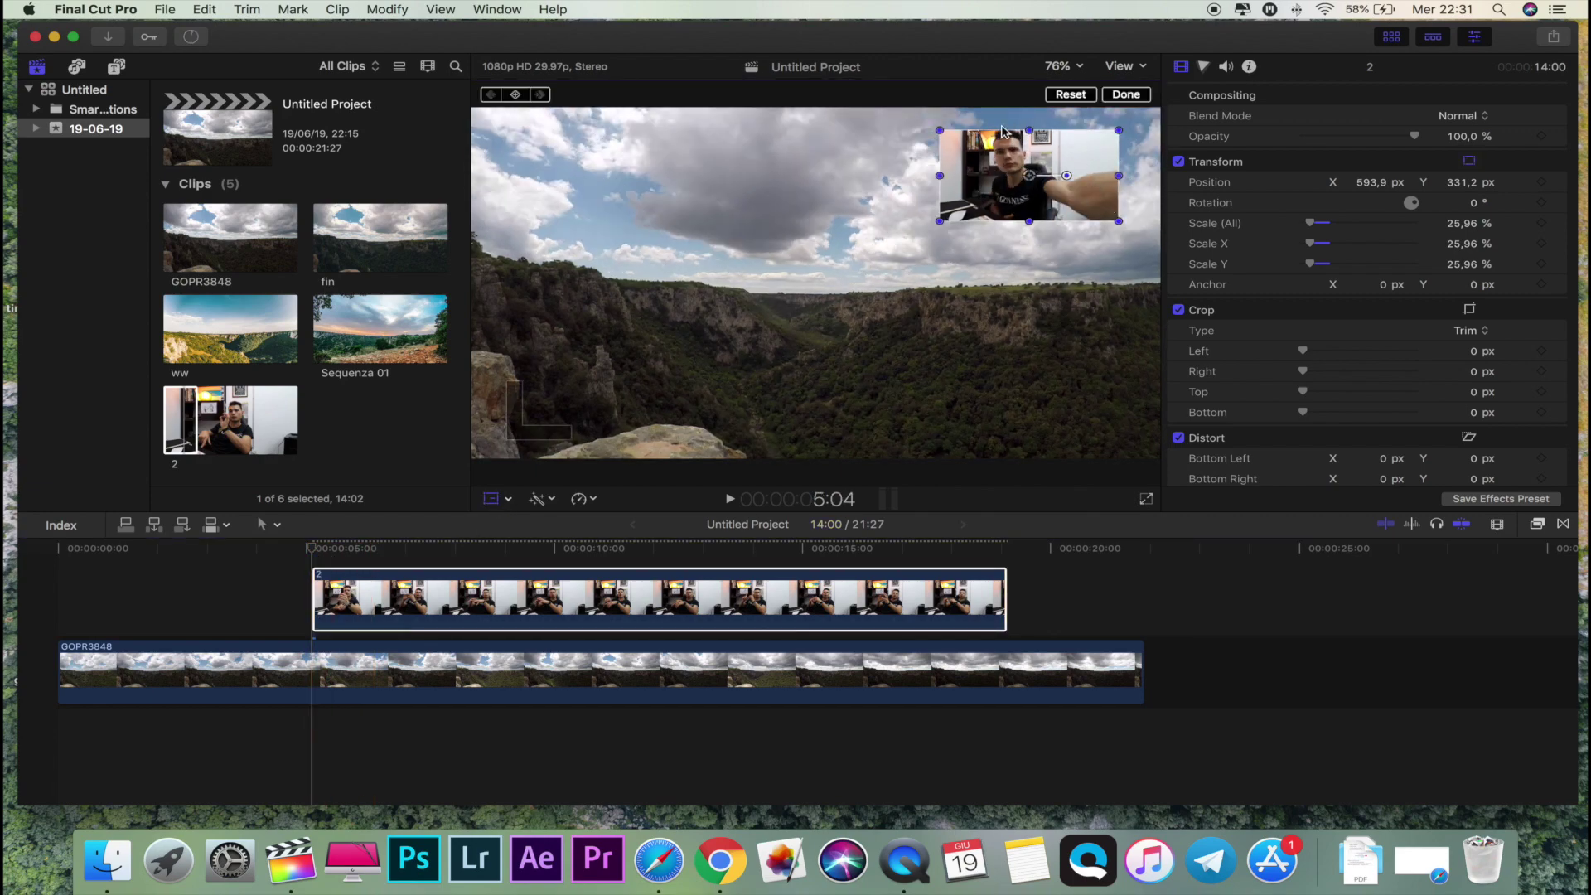
pyautogui.click(1542, 182)
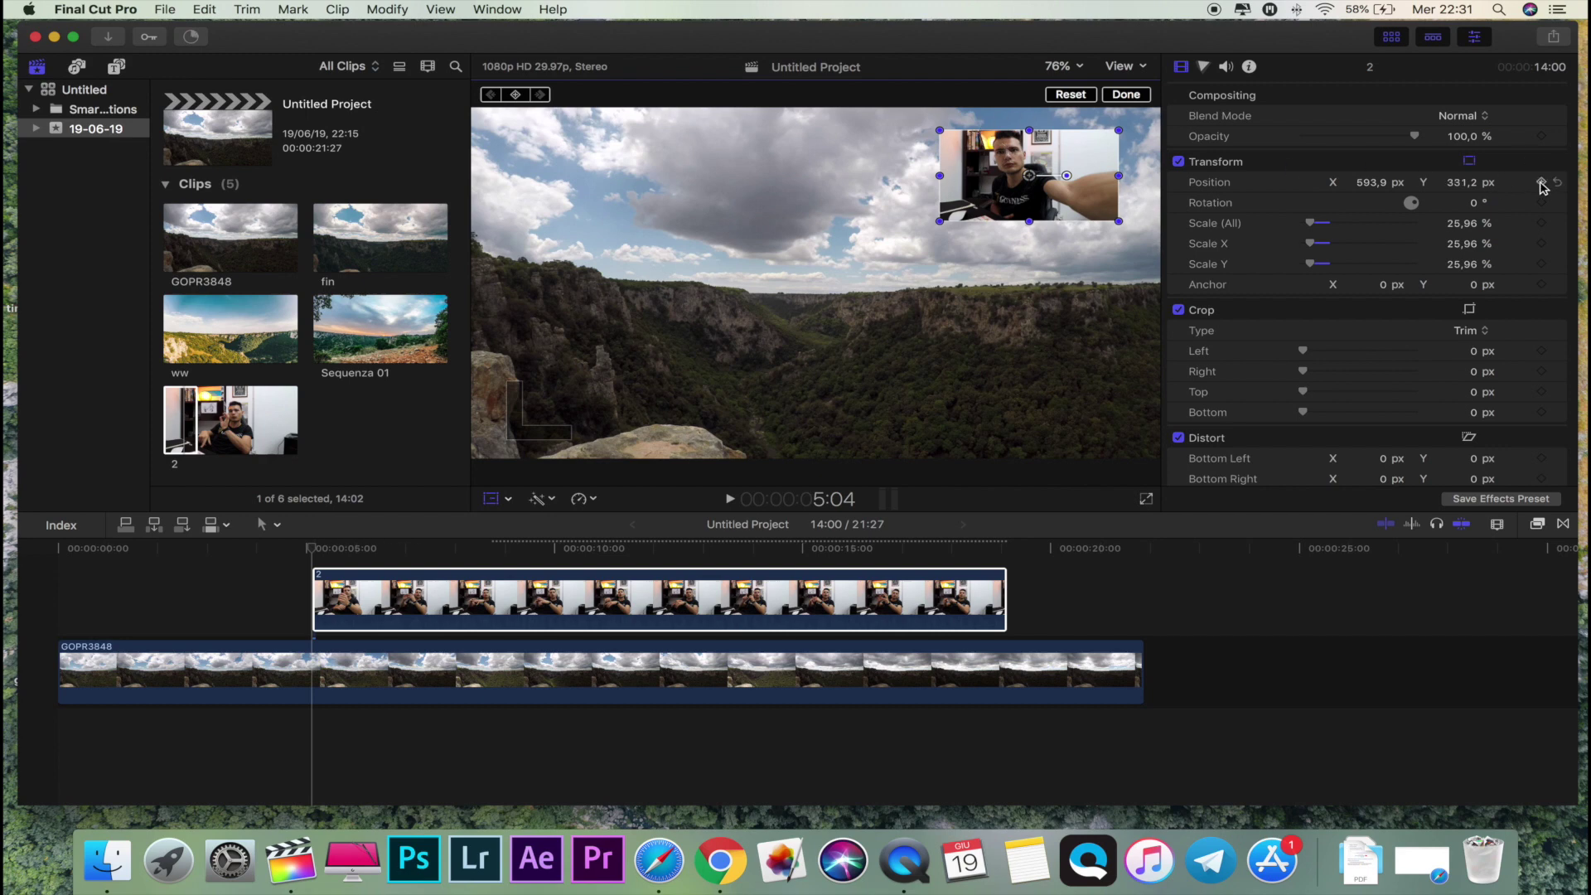
pyautogui.click(1542, 223)
pyautogui.click(320, 573)
pyautogui.click(329, 548)
pyautogui.moveTo(332, 555); pyautogui.dragTo(1003, 562)
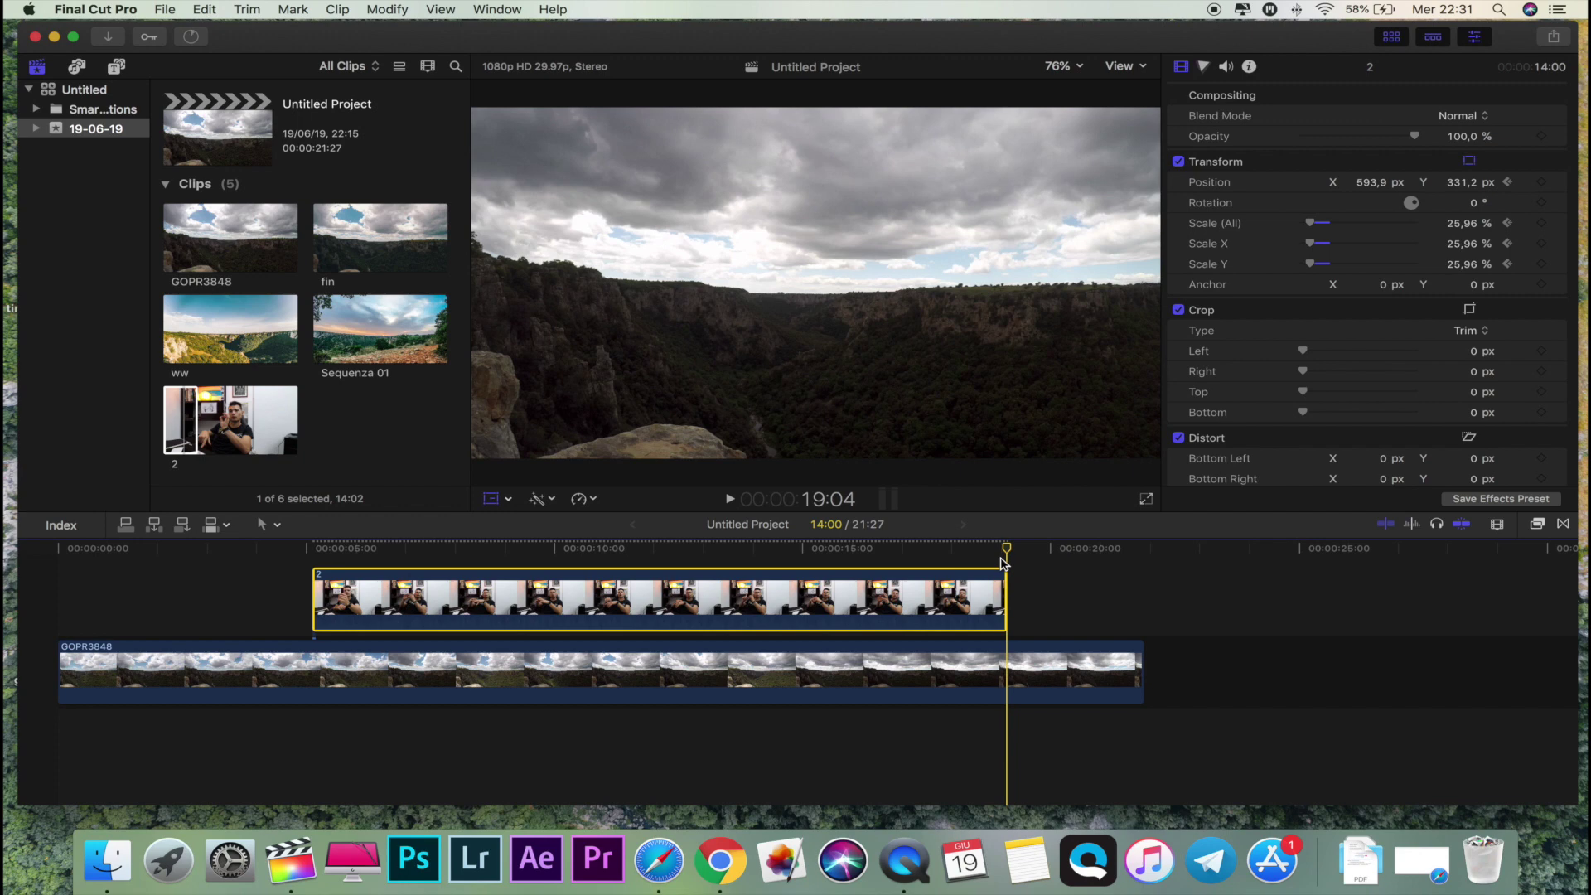
pyautogui.press('Left')
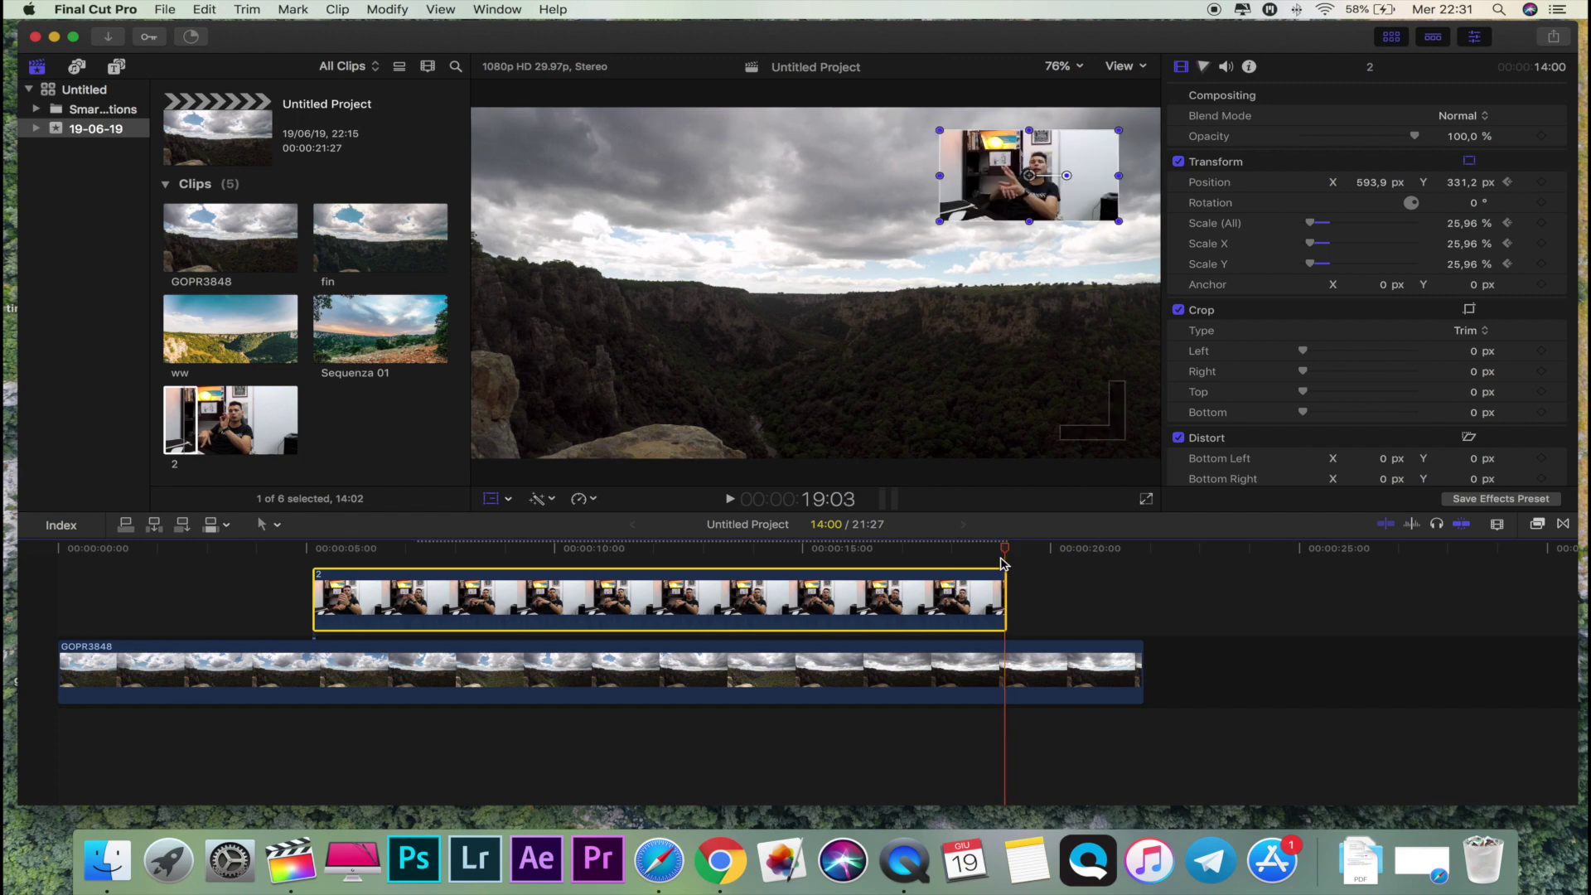
# - Slide the clip 2 inset to the lower left near its end, then play back the animation
pyautogui.moveTo(1030, 175); pyautogui.dragTo(576, 406)
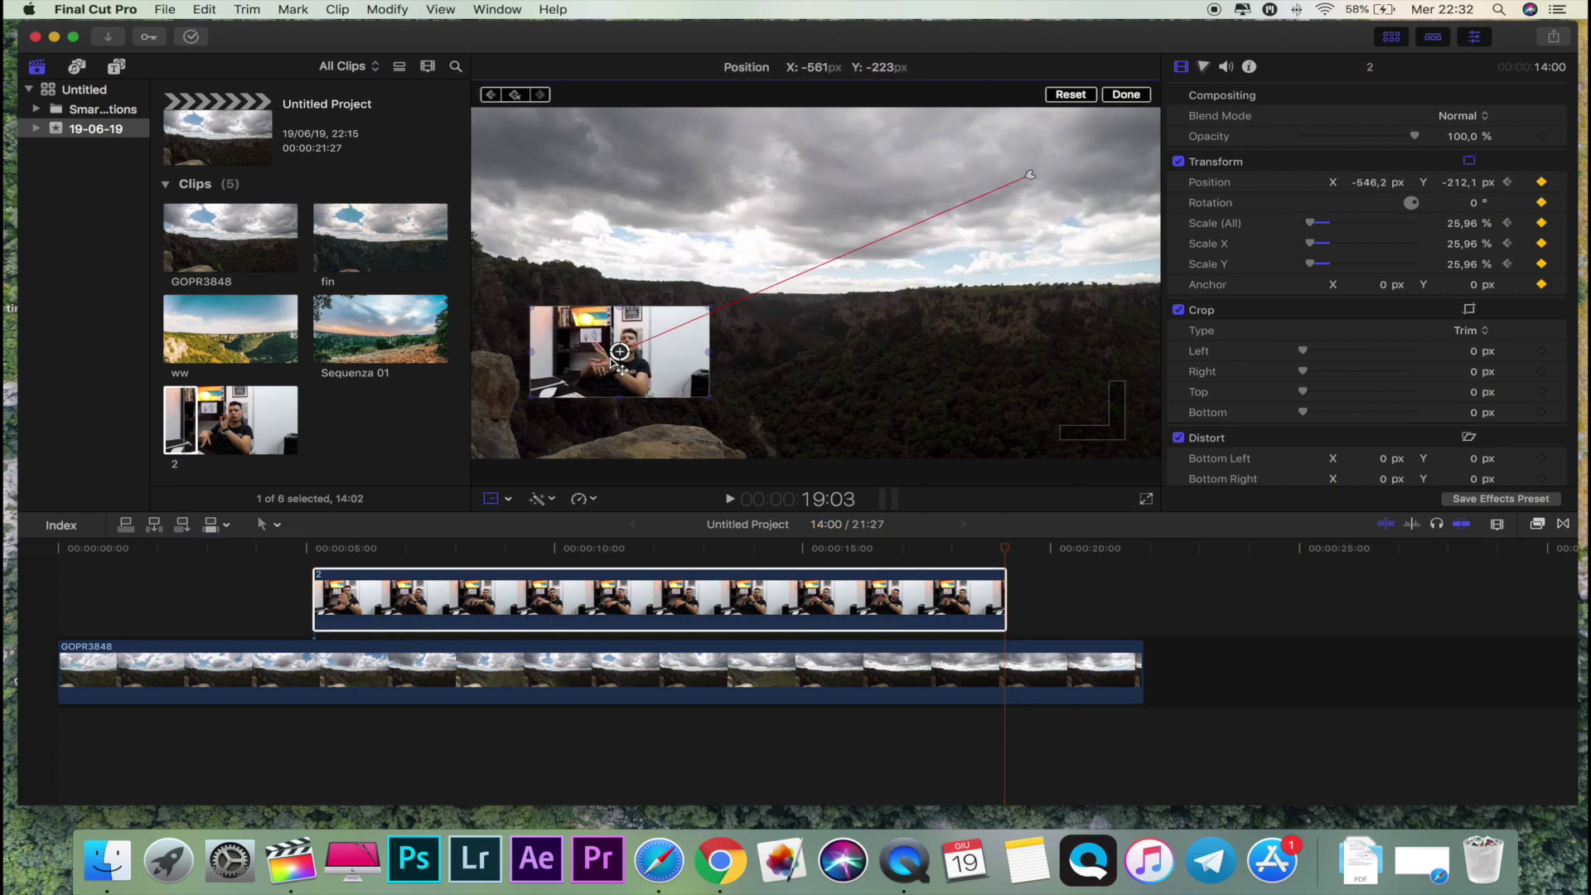
pyautogui.moveTo(575, 406); pyautogui.dragTo(580, 405)
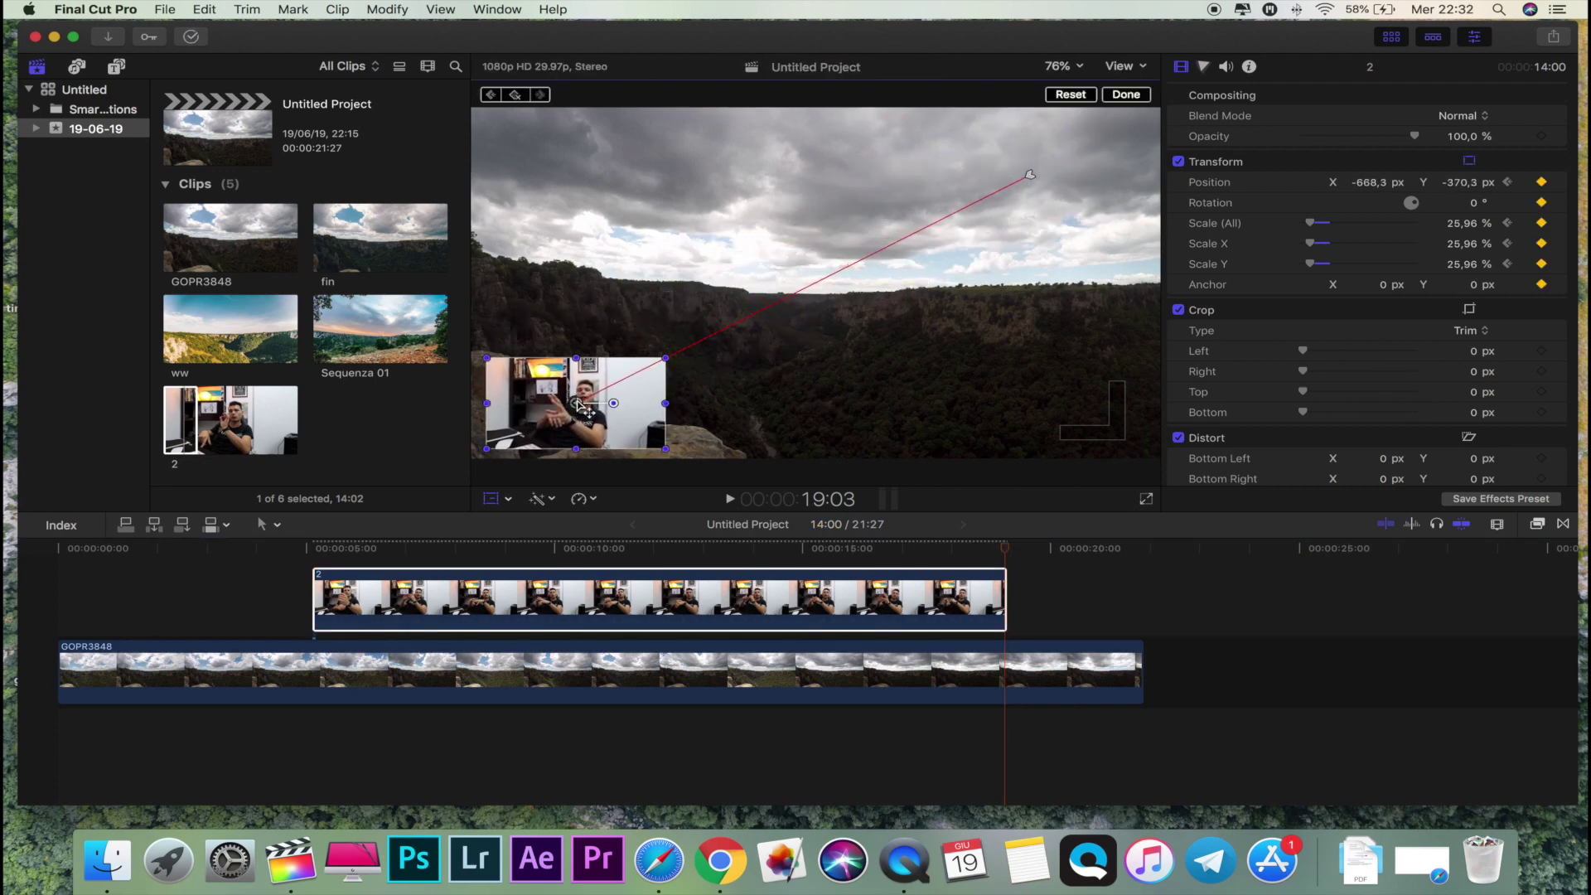
pyautogui.click(1127, 94)
pyautogui.click(291, 549)
pyautogui.press('space')
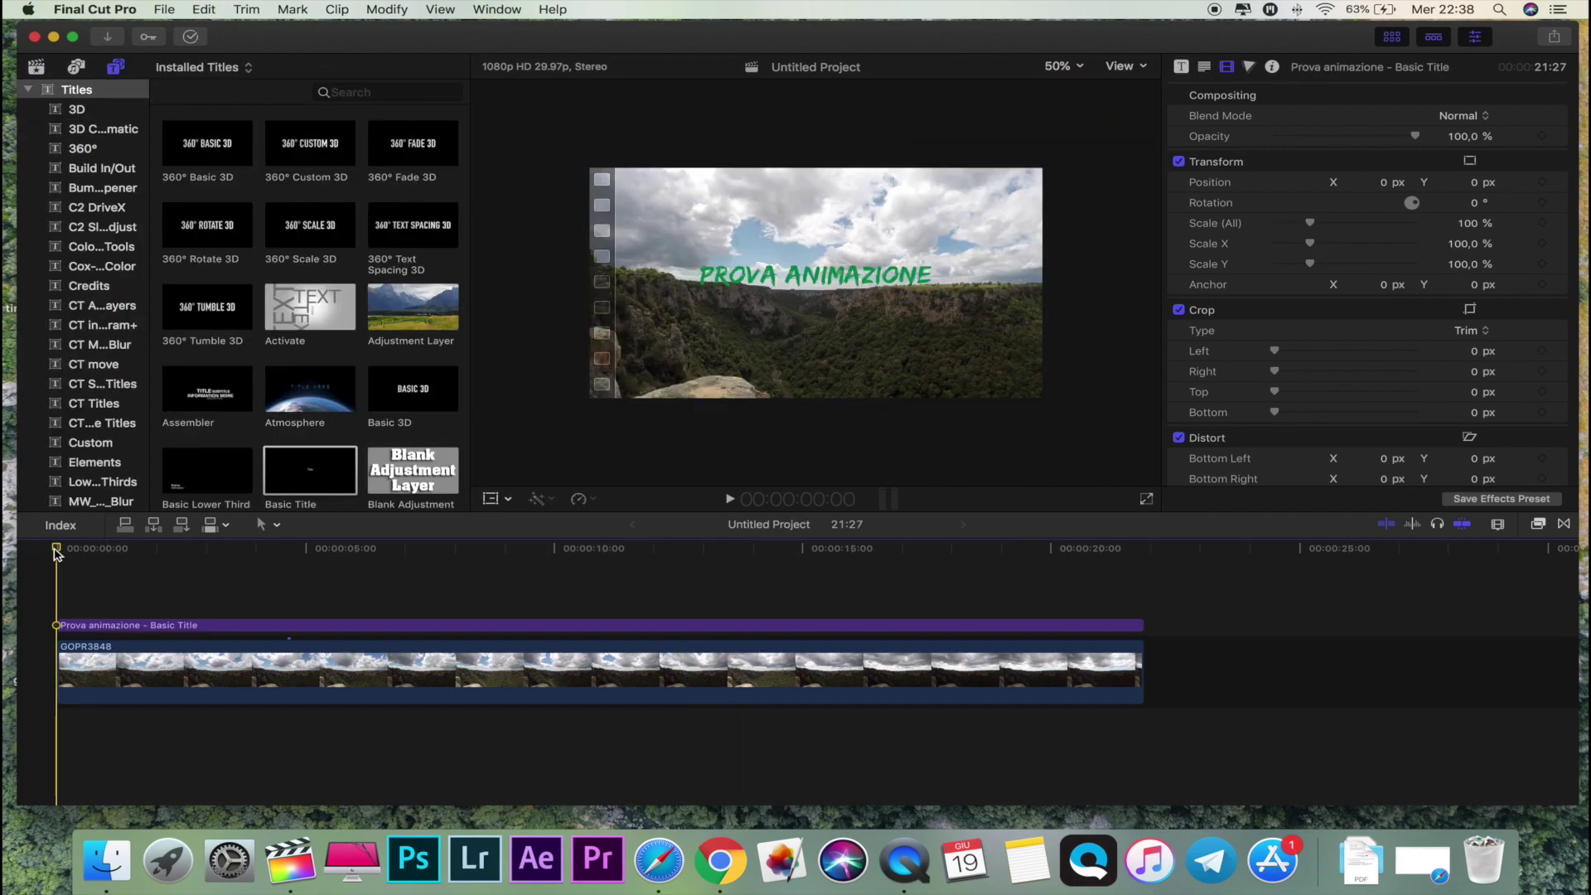
# - Turn on Transform for the Prova animazione title and set a position keyframe at 0:00
pyautogui.click(160, 626)
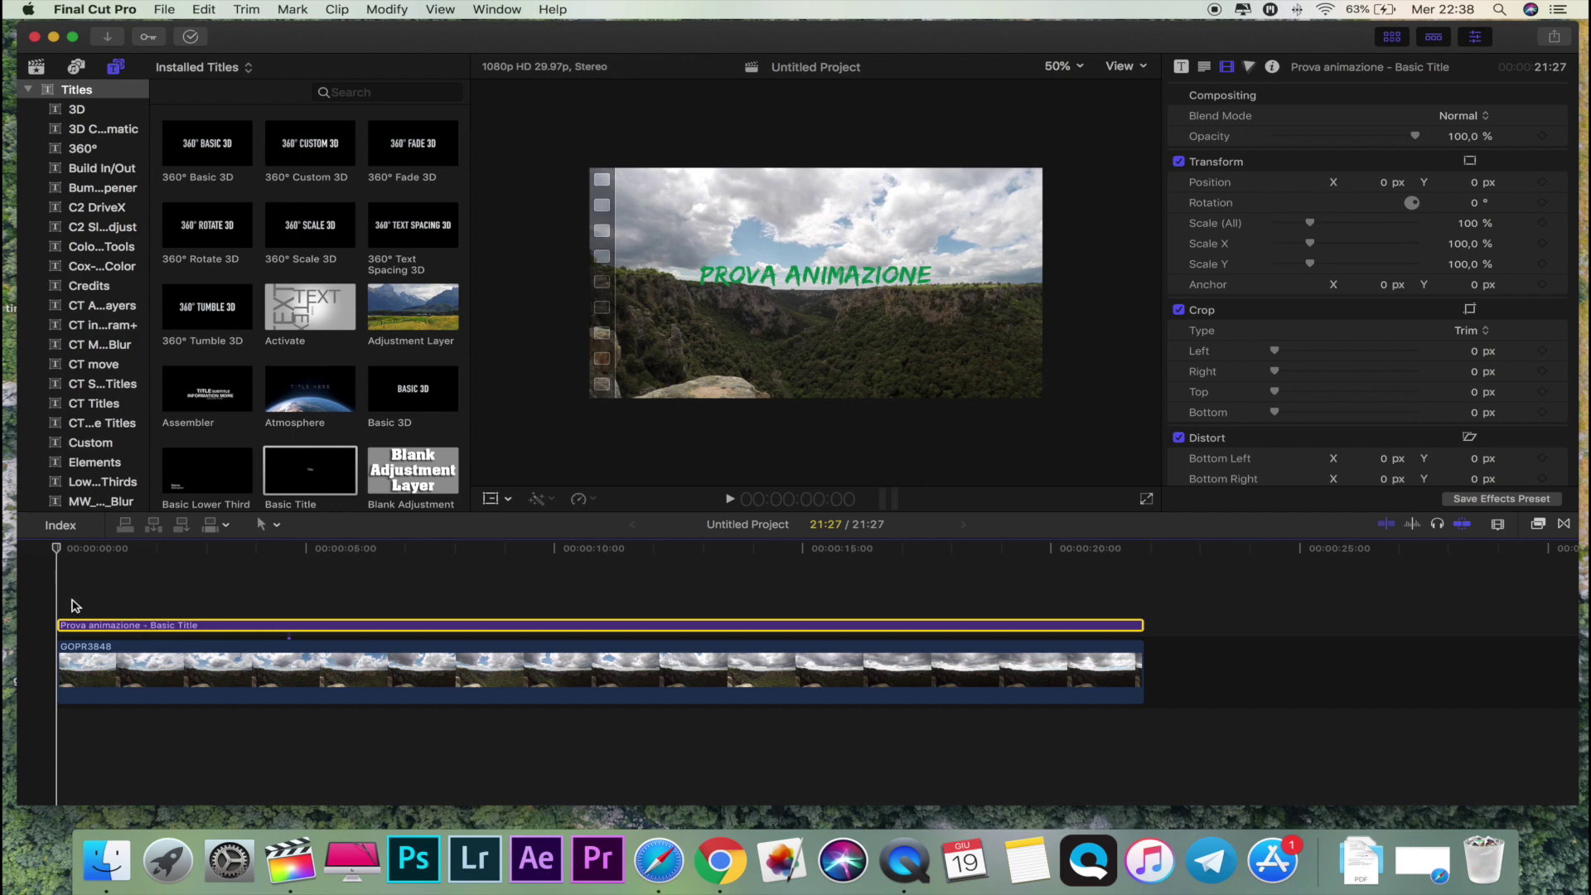
pyautogui.click(57, 550)
pyautogui.click(489, 501)
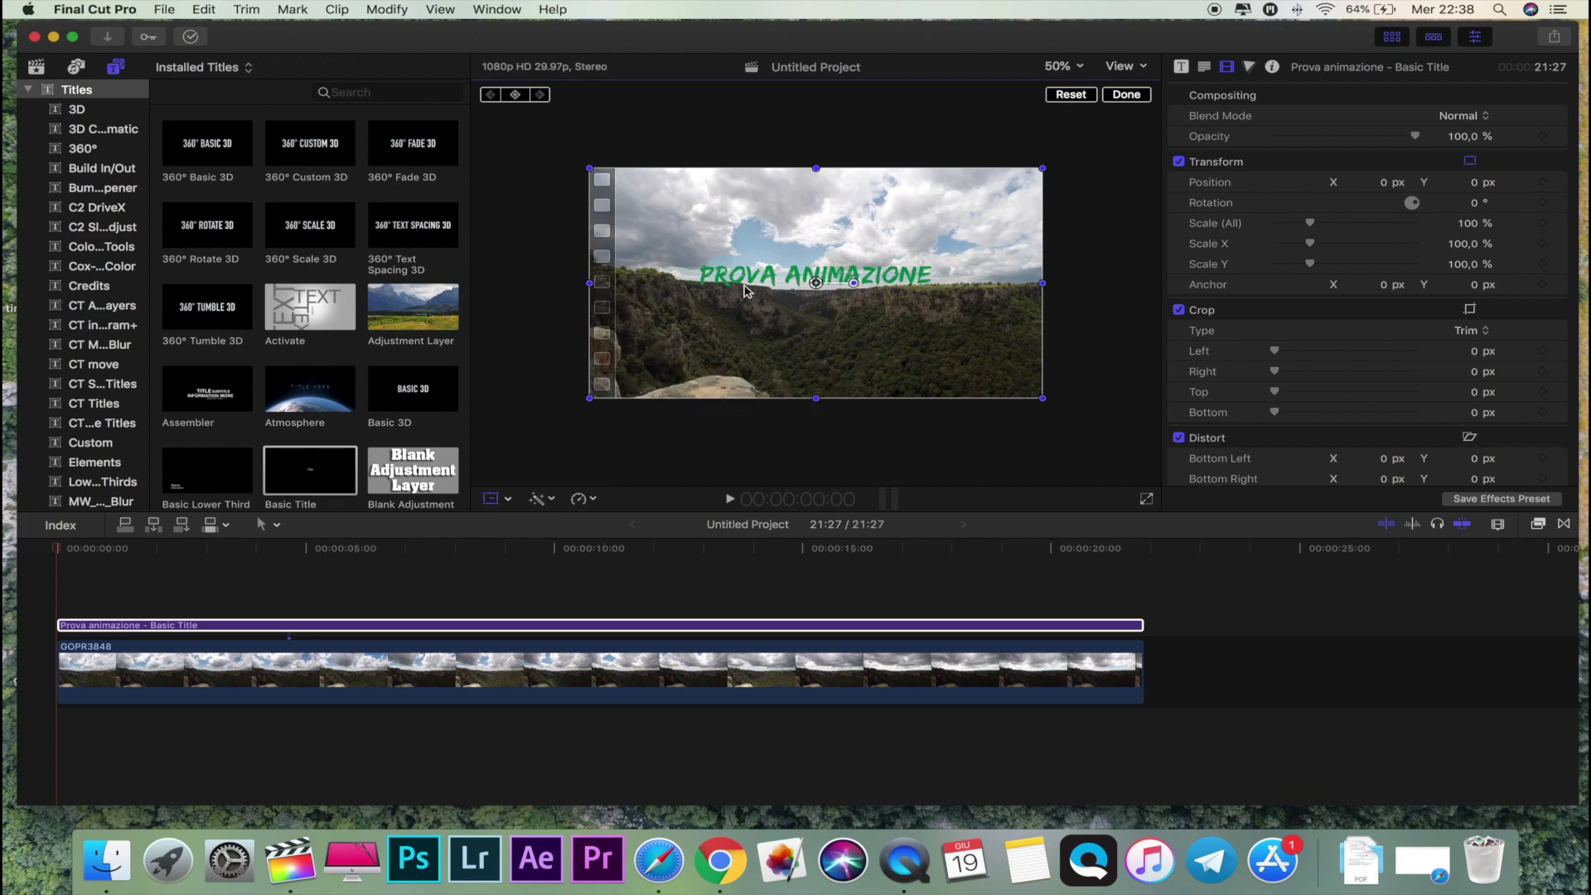
pyautogui.click(1542, 181)
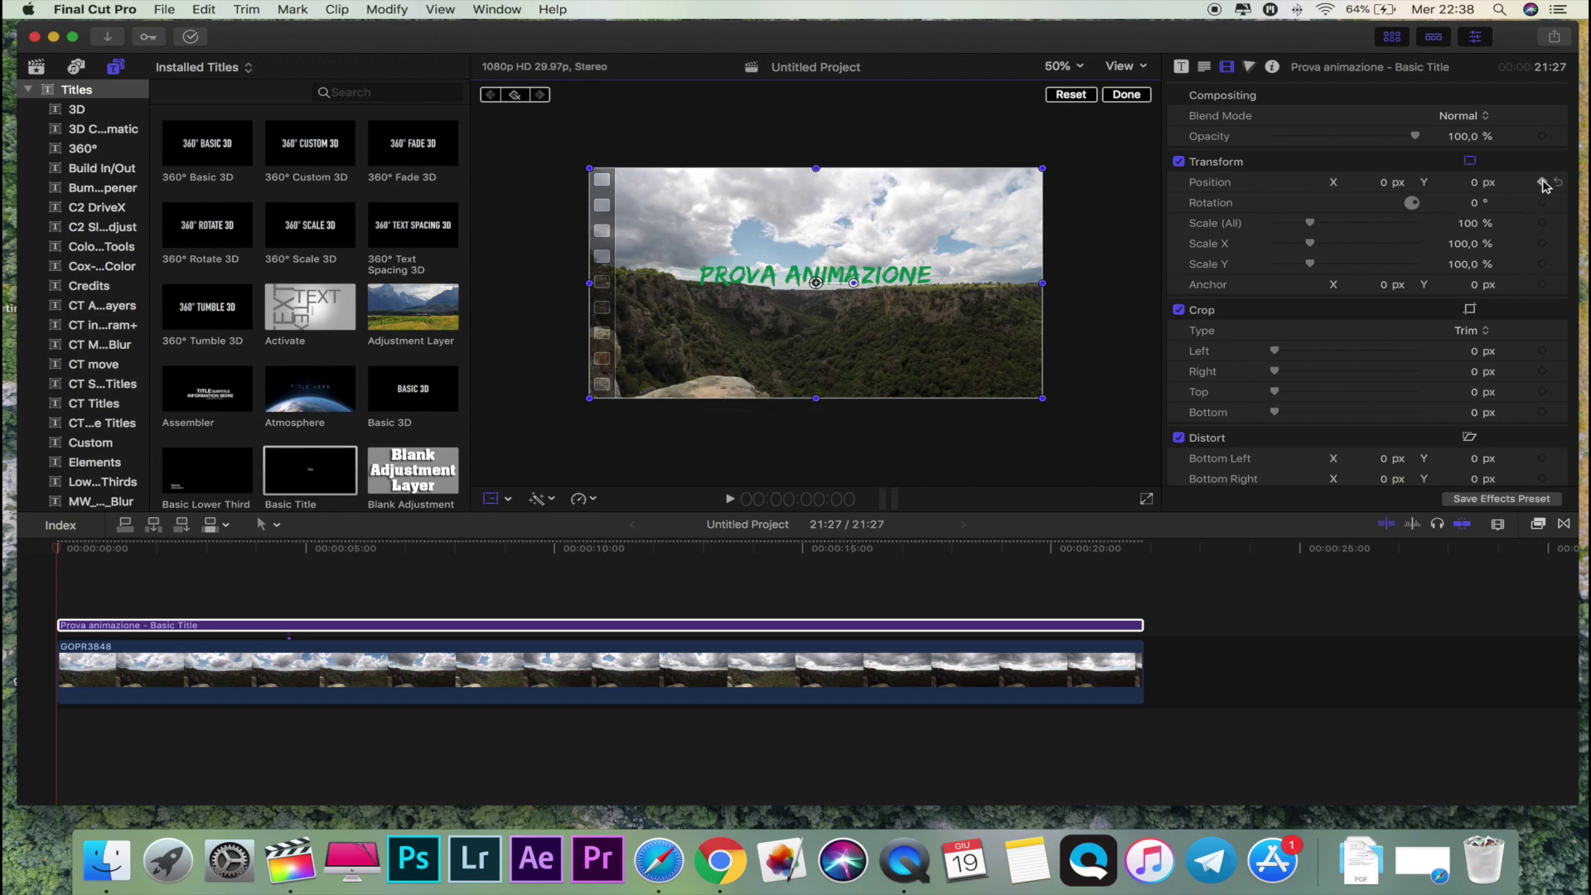
# - Add scale and opacity keyframes at the title's start, leaving opacity at 100%
pyautogui.click(1542, 222)
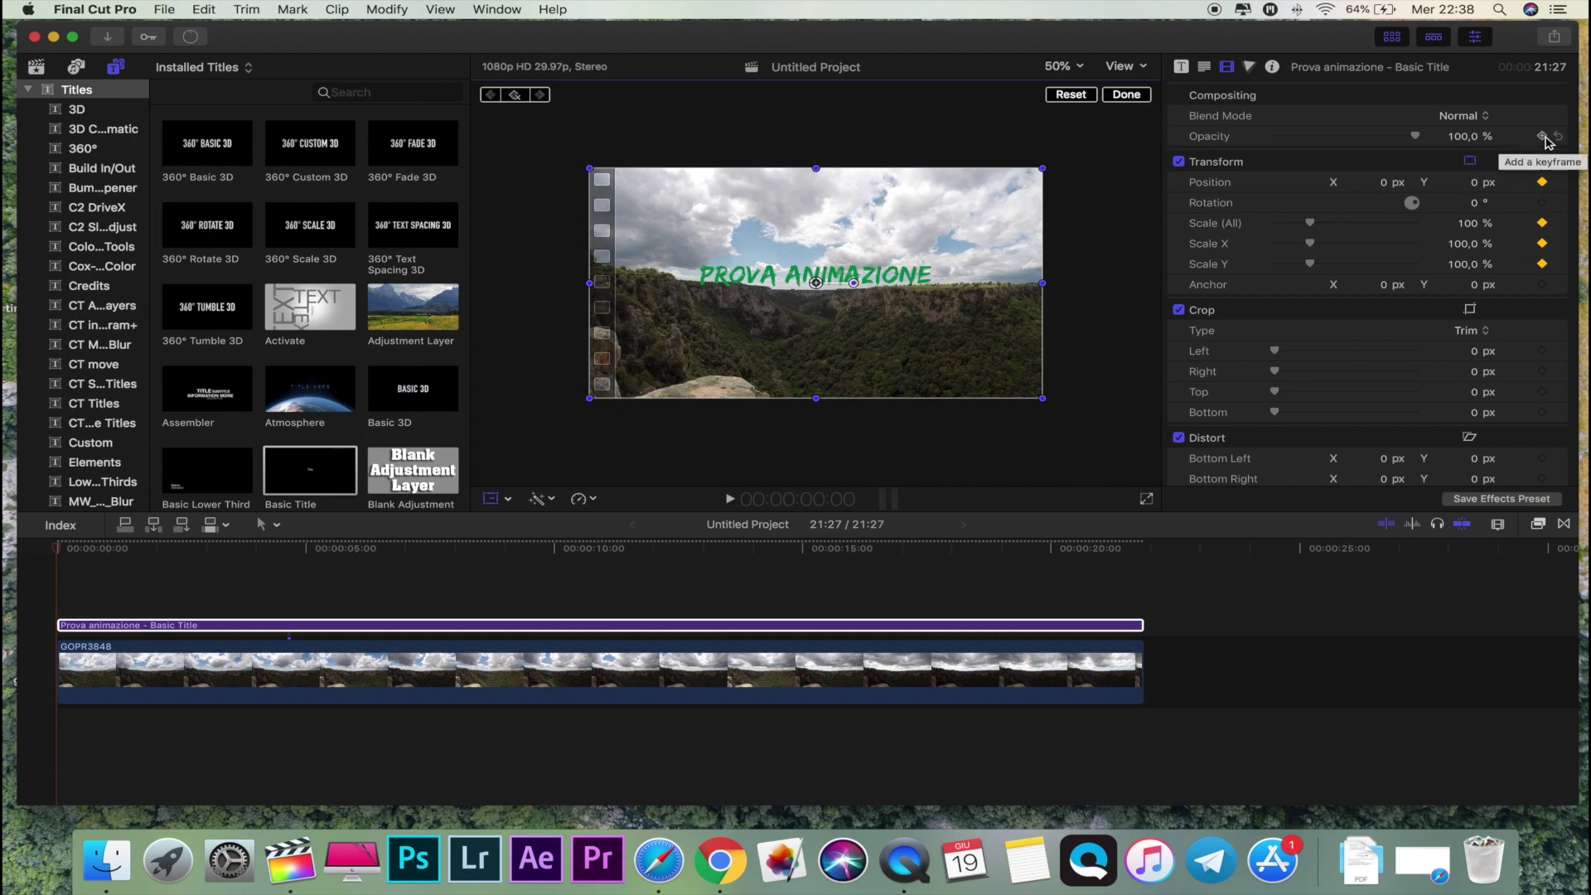
pyautogui.moveTo(1415, 136)
pyautogui.mouseDown()
pyautogui.moveTo(1308, 138)
pyautogui.moveTo(1424, 149)
pyautogui.mouseUp()
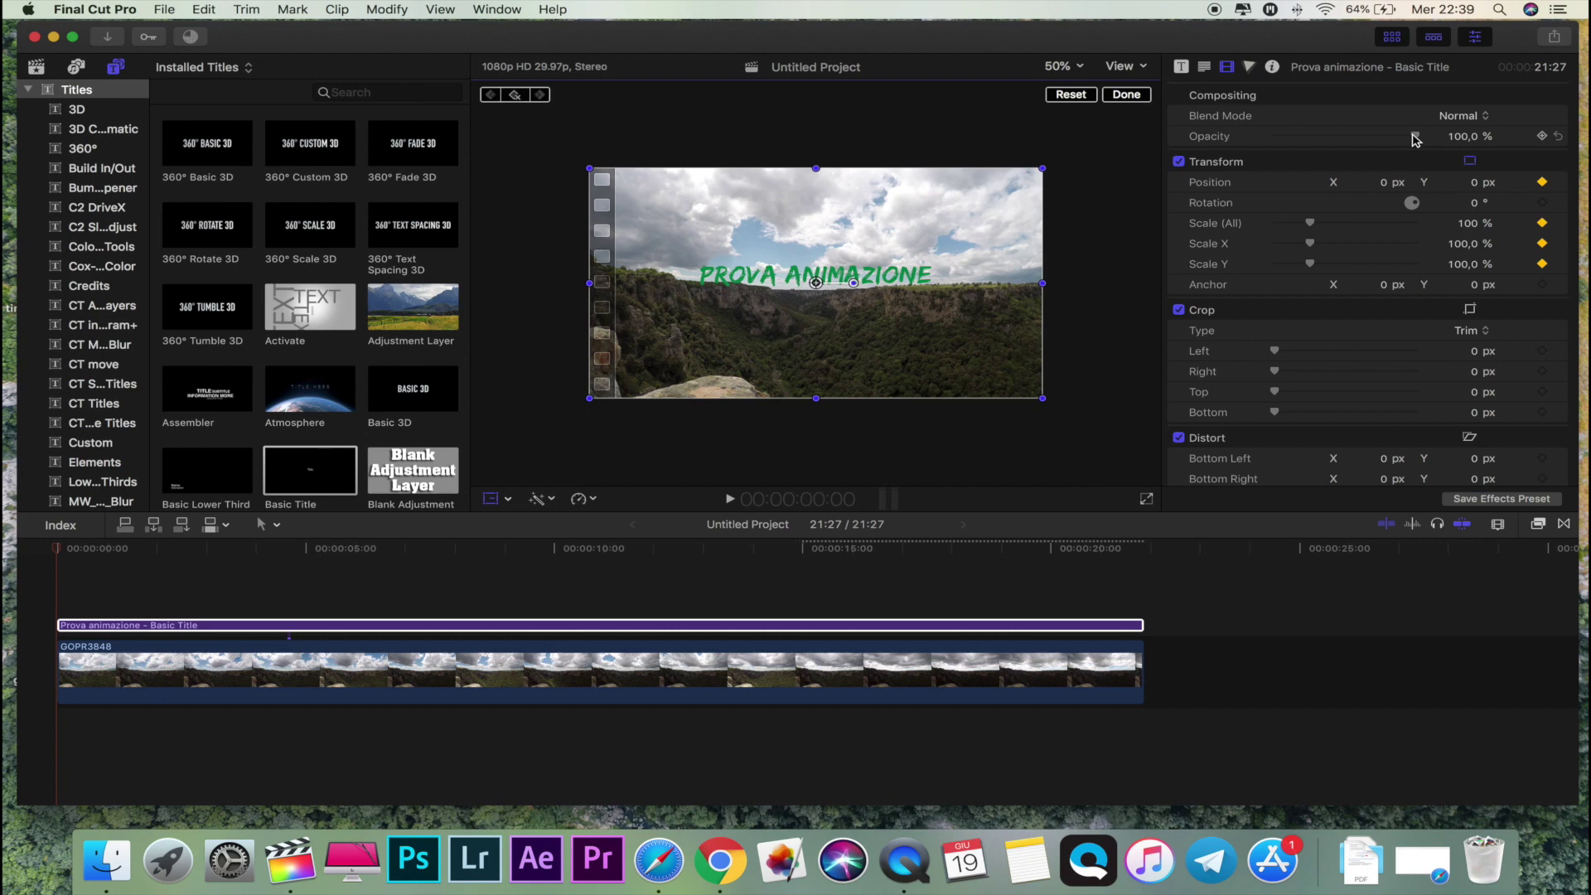
pyautogui.moveTo(1325, 136); pyautogui.dragTo(1360, 136)
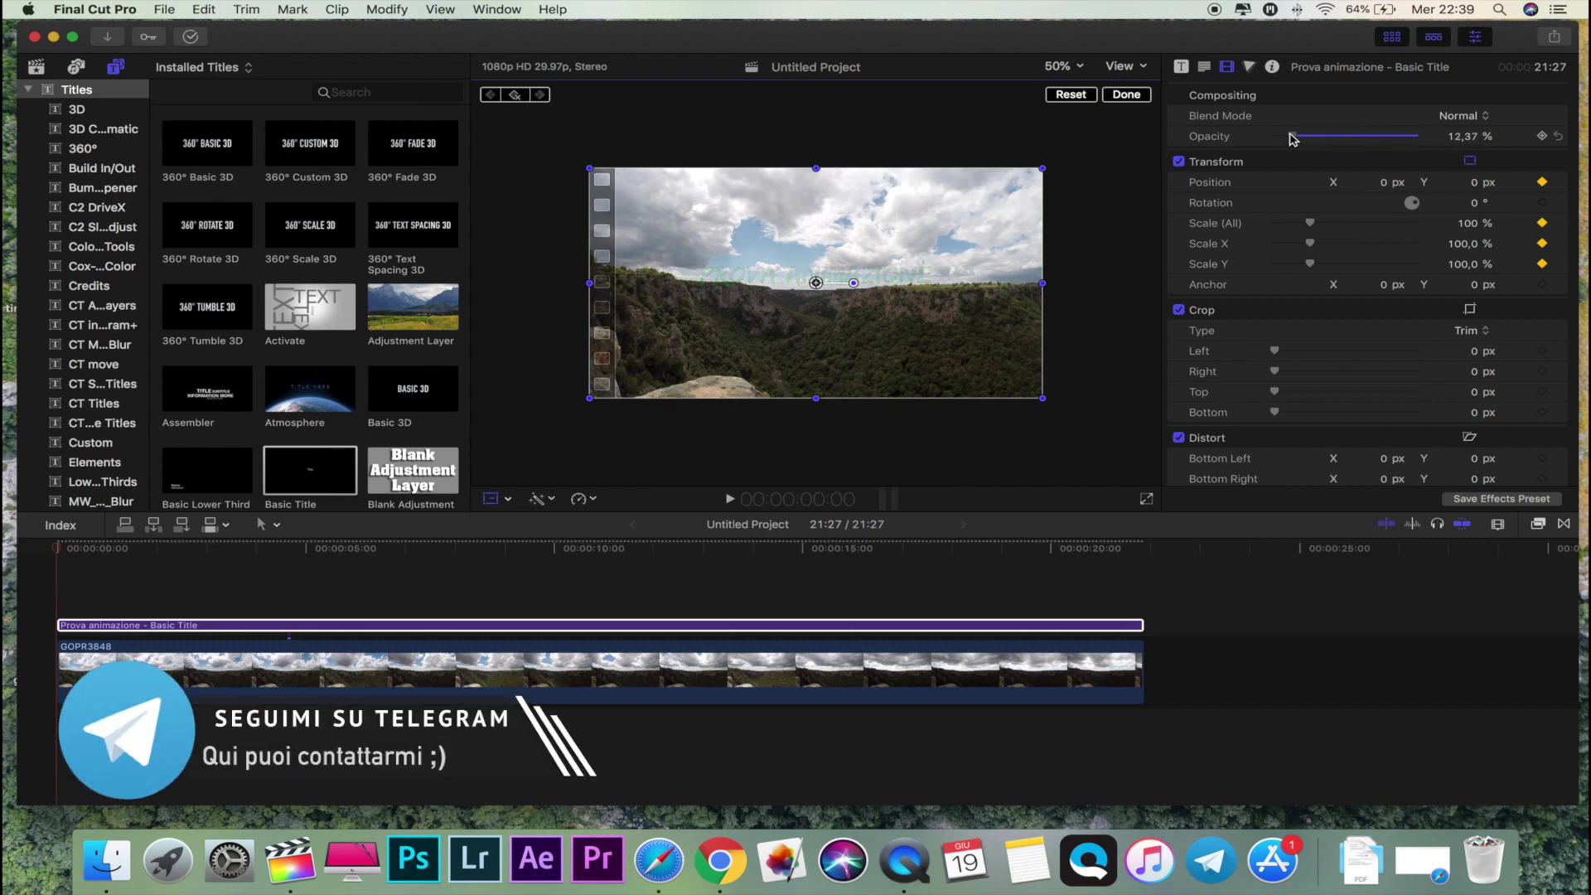
pyautogui.moveTo(1331, 141); pyautogui.dragTo(1419, 144)
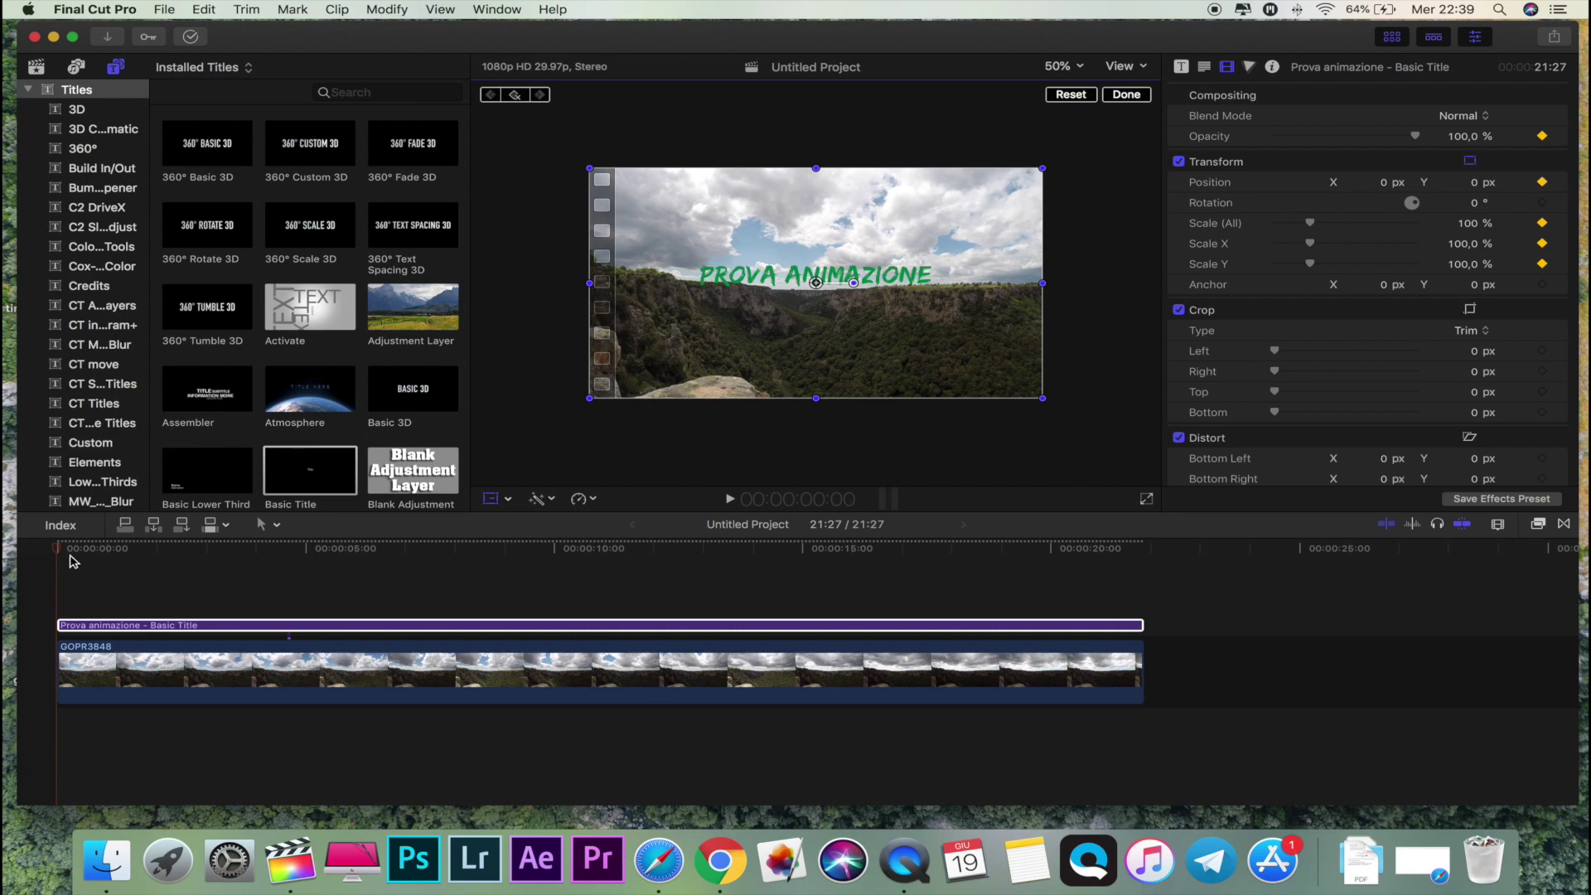
# - At the title's last frame (21:26), shrink it to 63% and move it toward the lower right
pyautogui.moveTo(58, 550); pyautogui.dragTo(1132, 586)
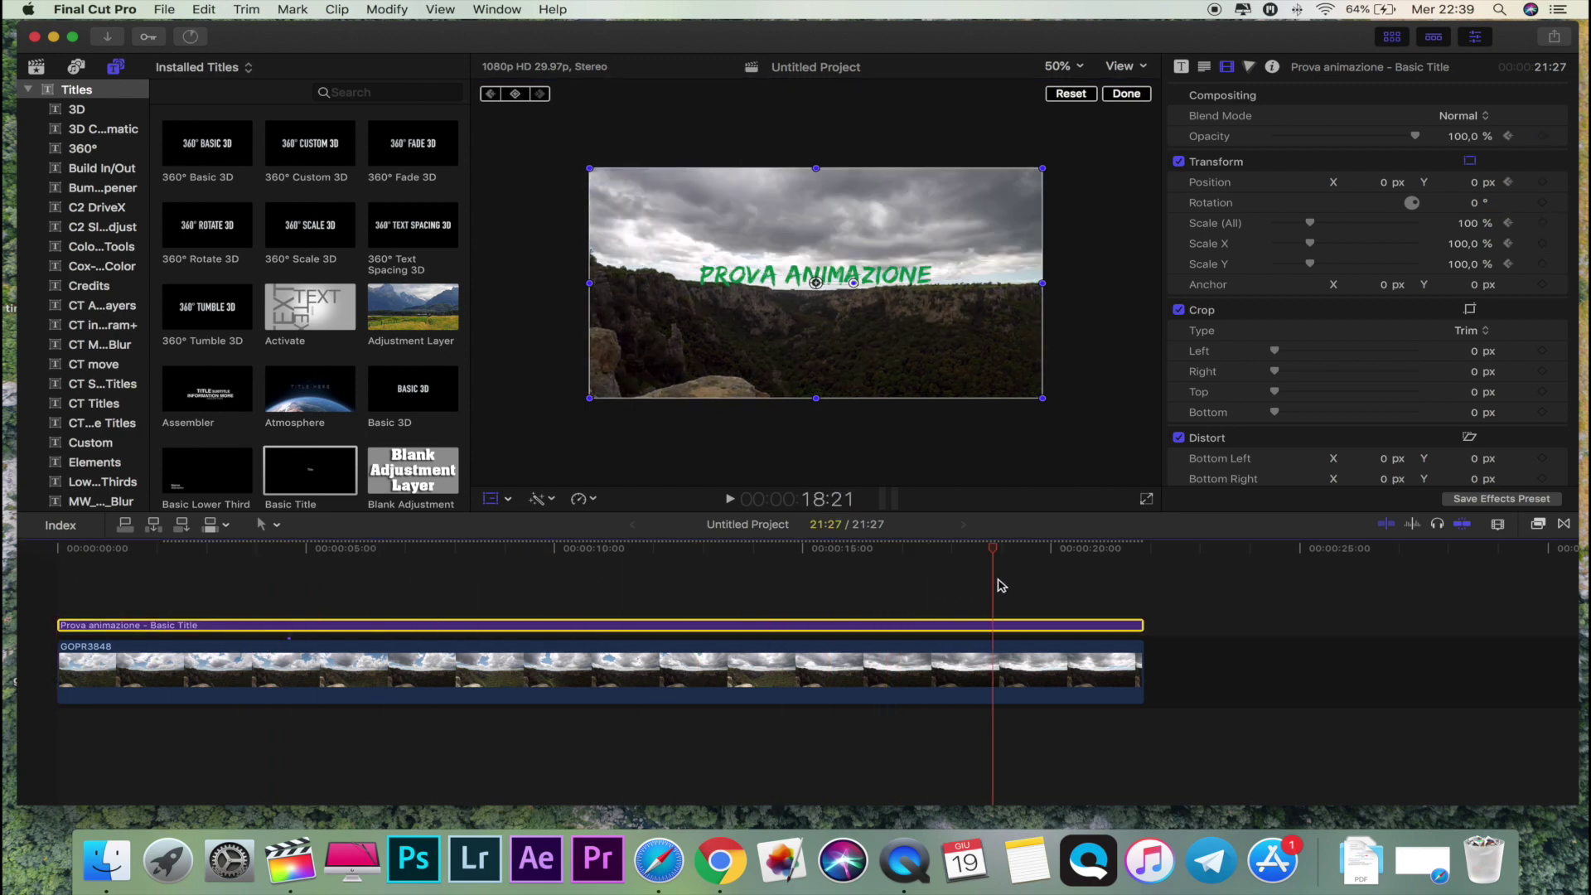
pyautogui.moveTo(1132, 587); pyautogui.dragTo(1139, 588)
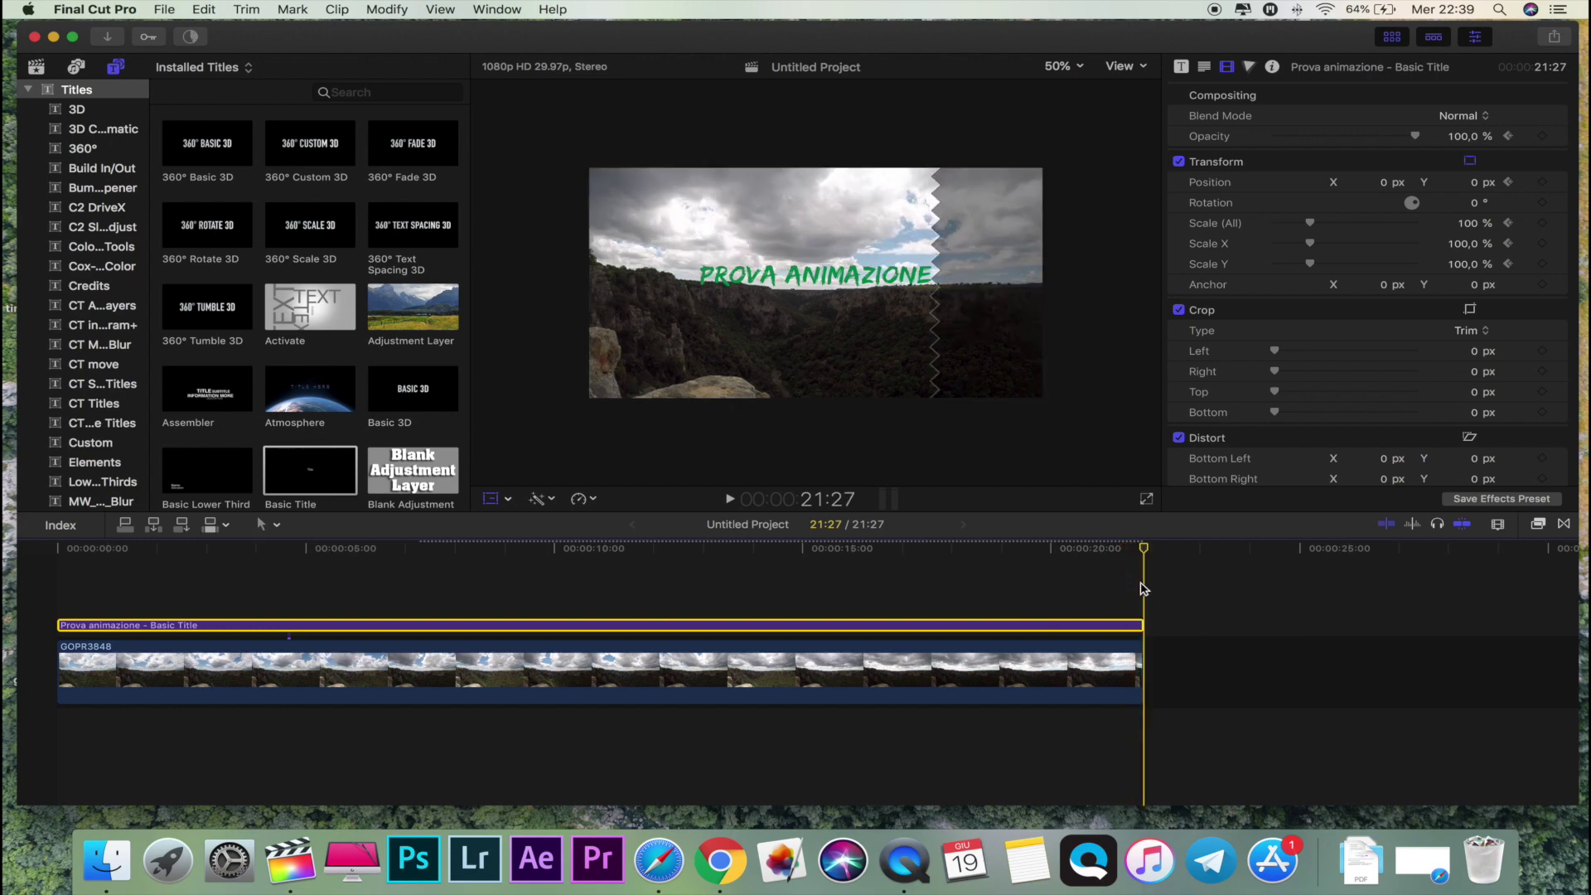
pyautogui.moveTo(1141, 589); pyautogui.dragTo(1141, 588)
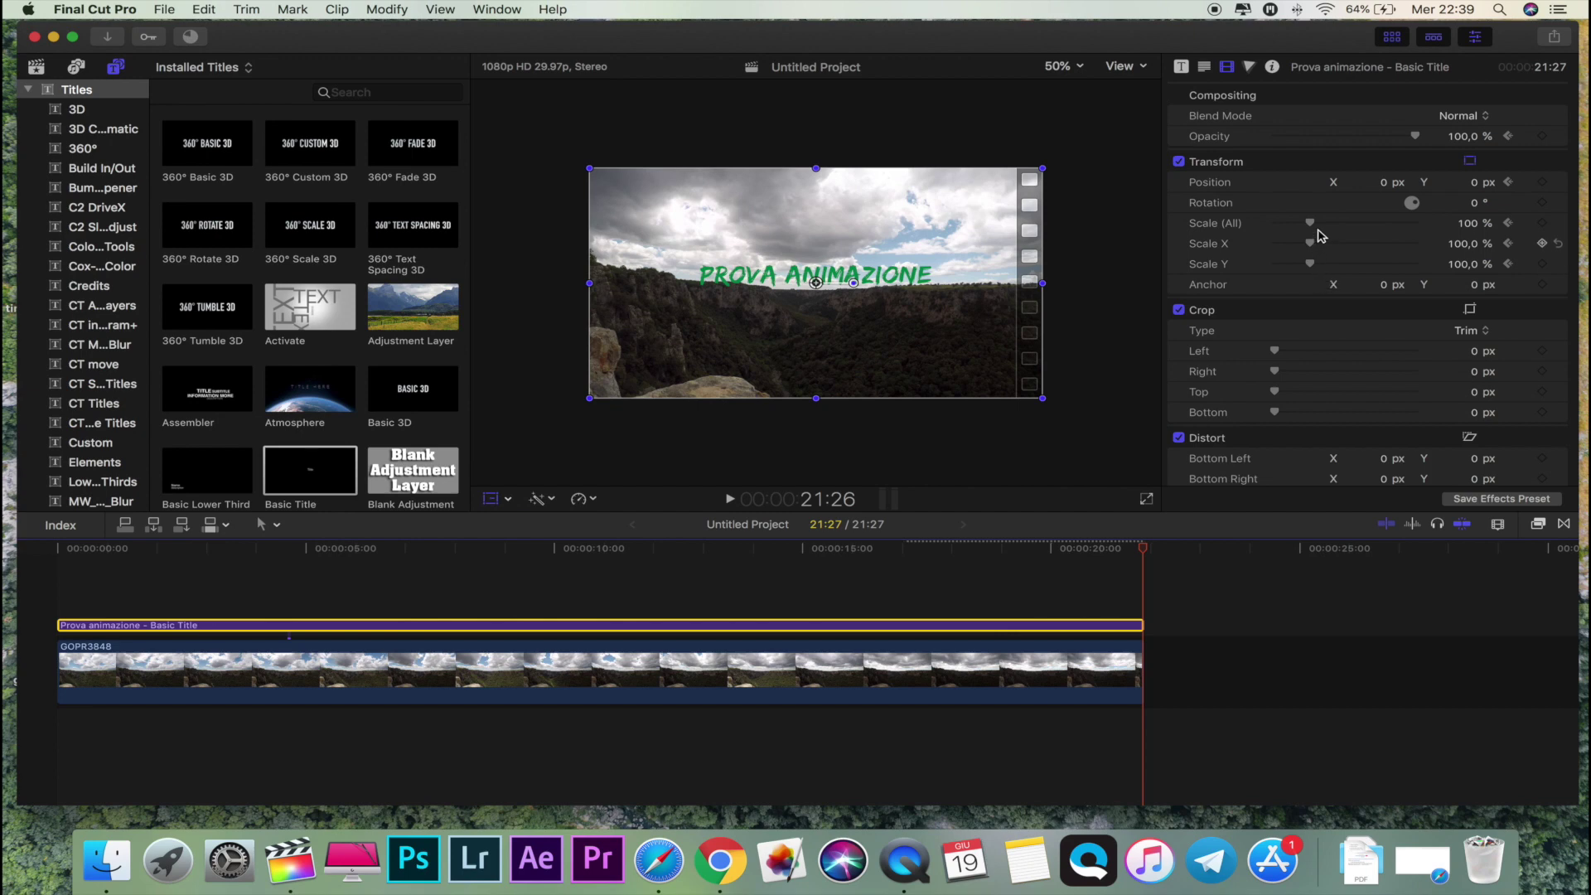
pyautogui.moveTo(1310, 224); pyautogui.dragTo(1297, 230)
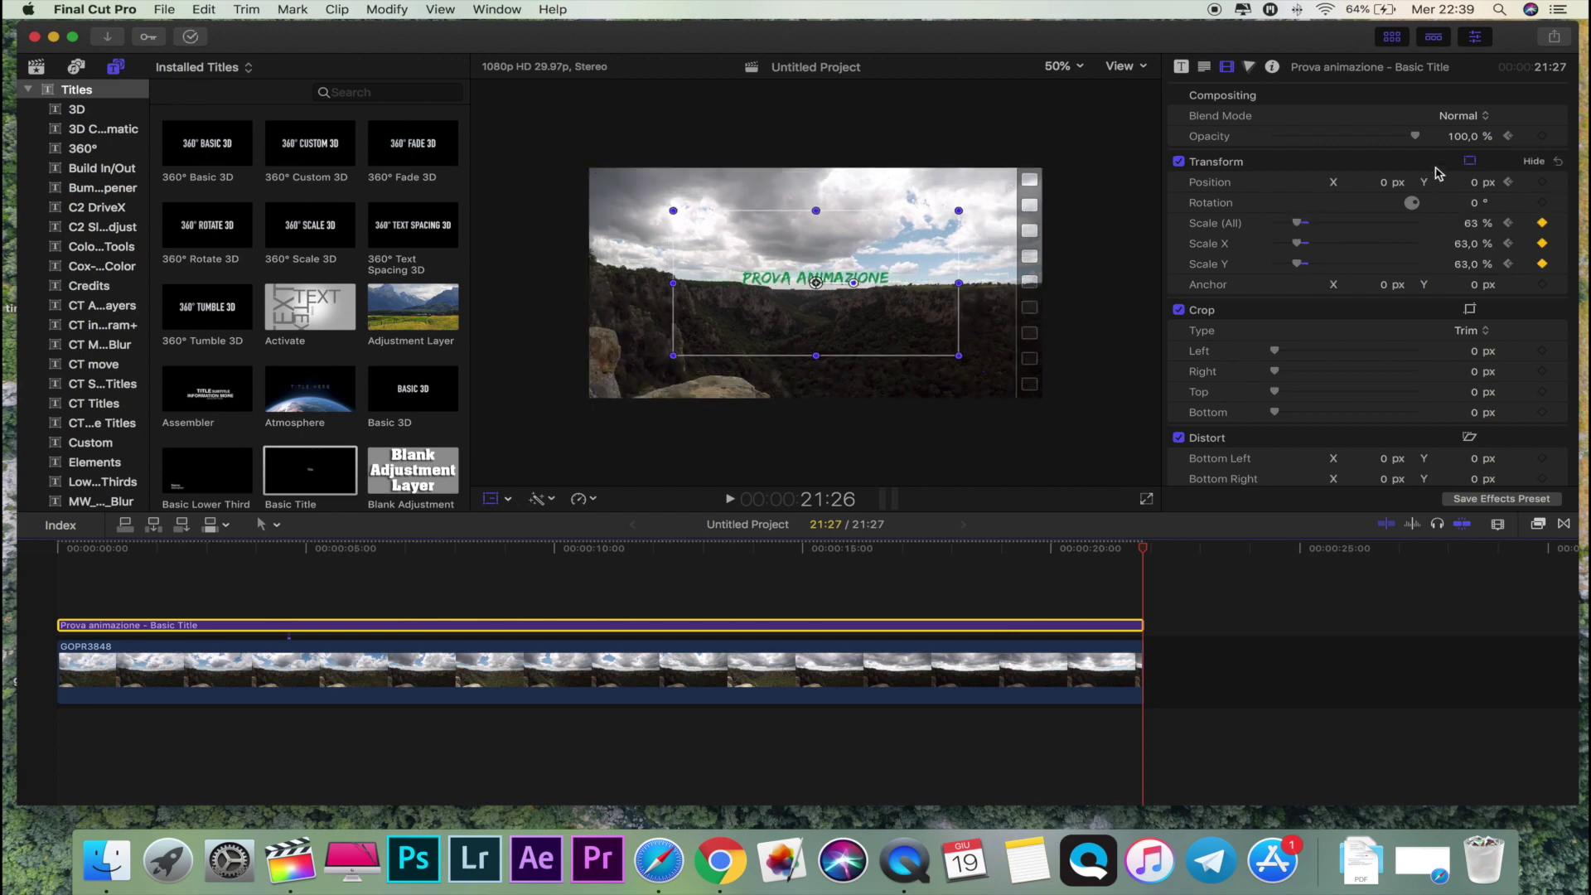
pyautogui.moveTo(816, 283)
pyautogui.mouseDown()
pyautogui.moveTo(674, 386)
pyautogui.moveTo(964, 389)
pyautogui.mouseUp()
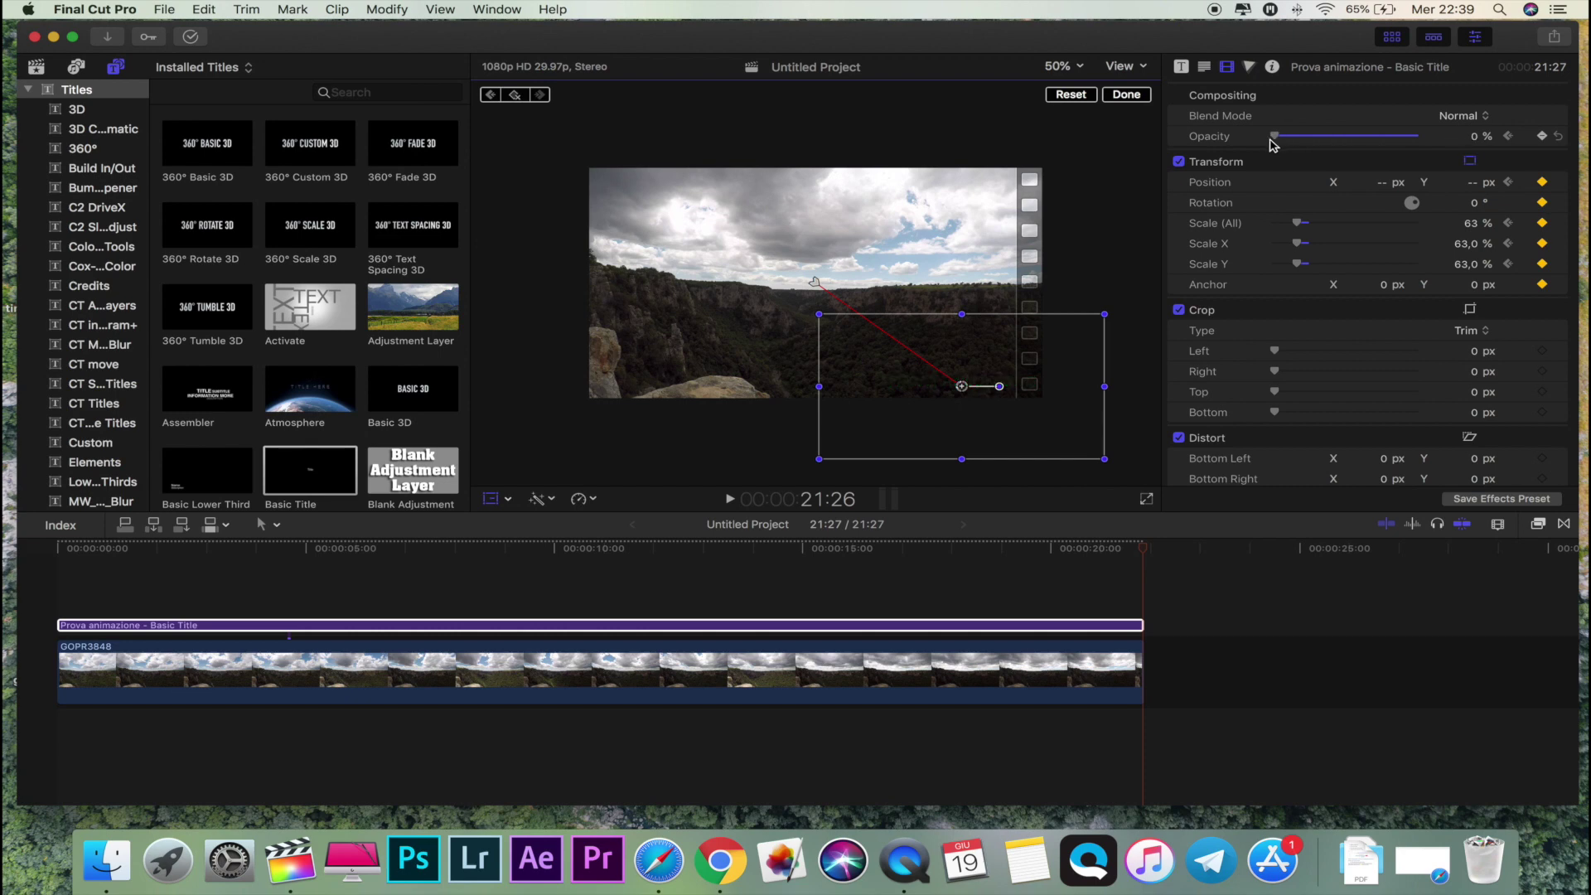
pyautogui.click(1126, 95)
pyautogui.click(60, 583)
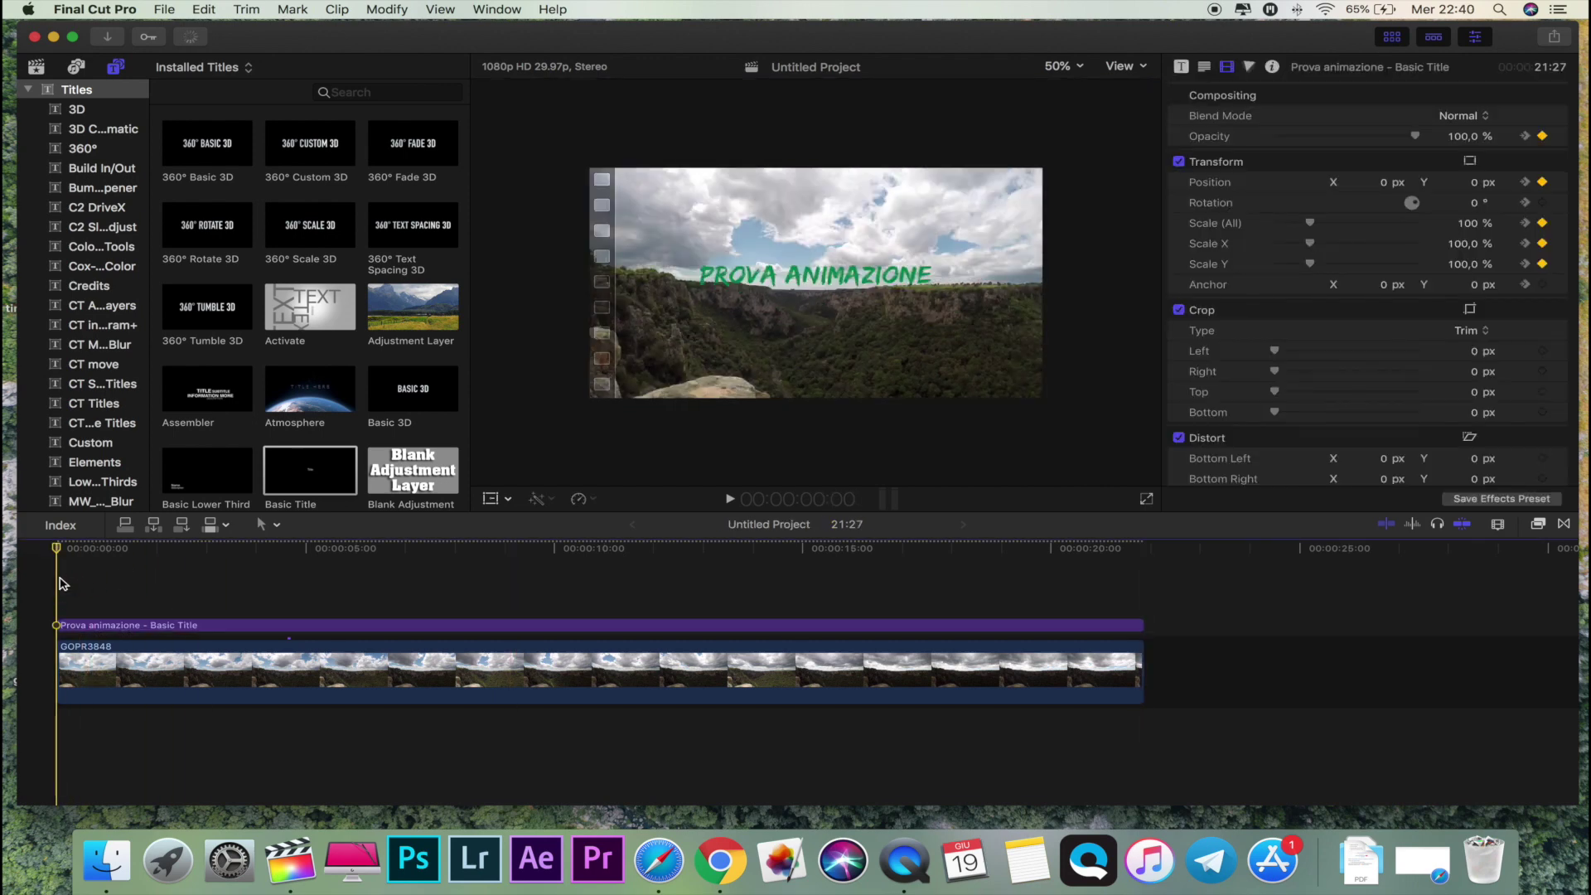
pyautogui.press('space')
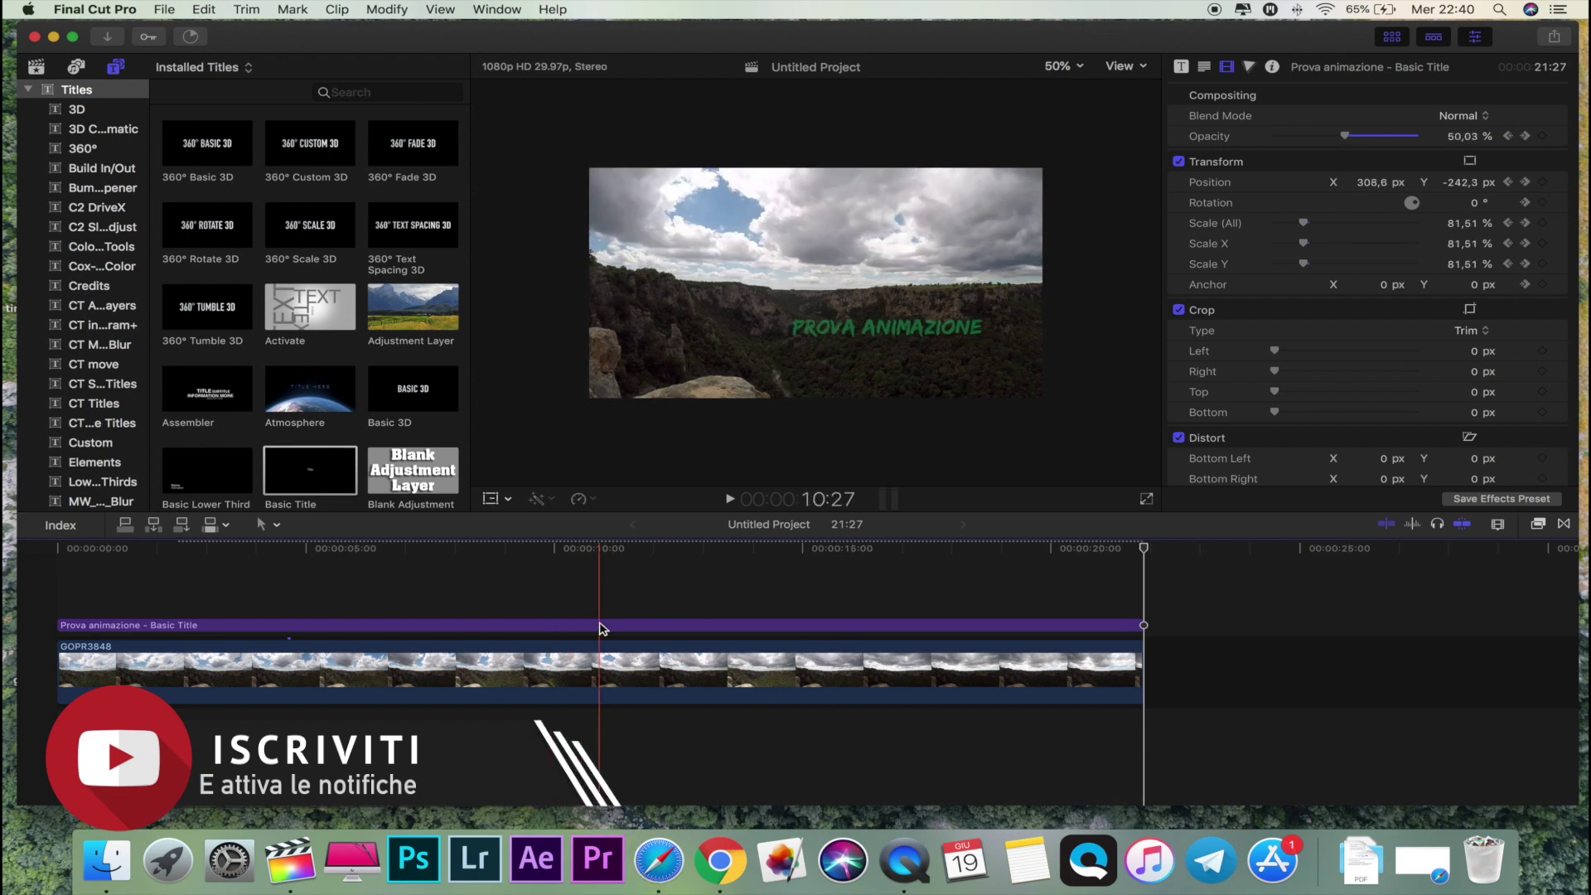
pyautogui.click(366, 595)
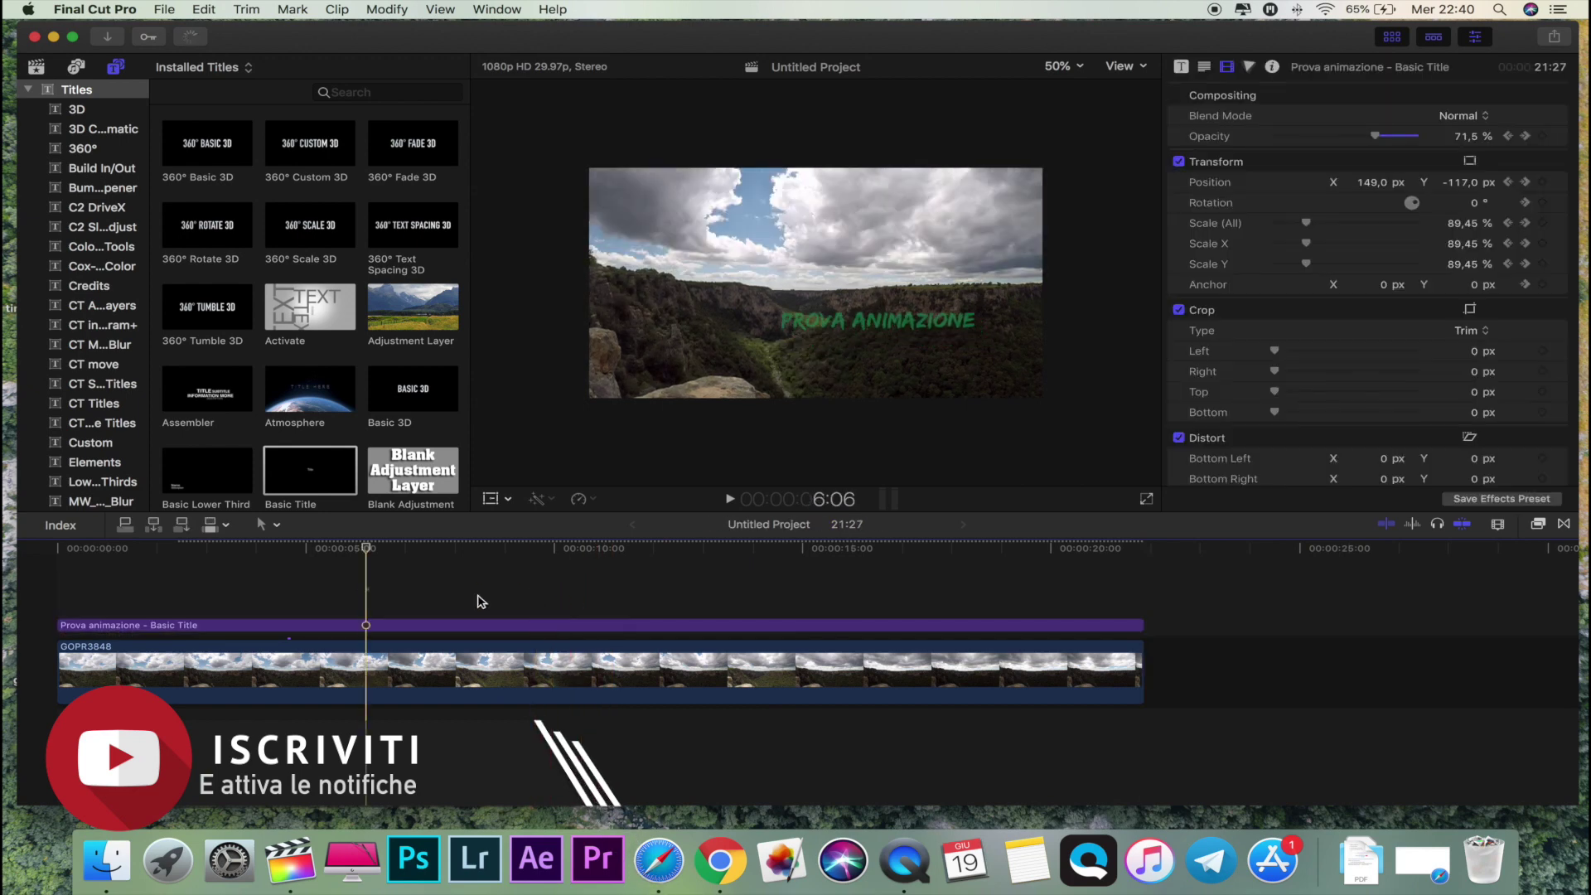
pyautogui.click(822, 588)
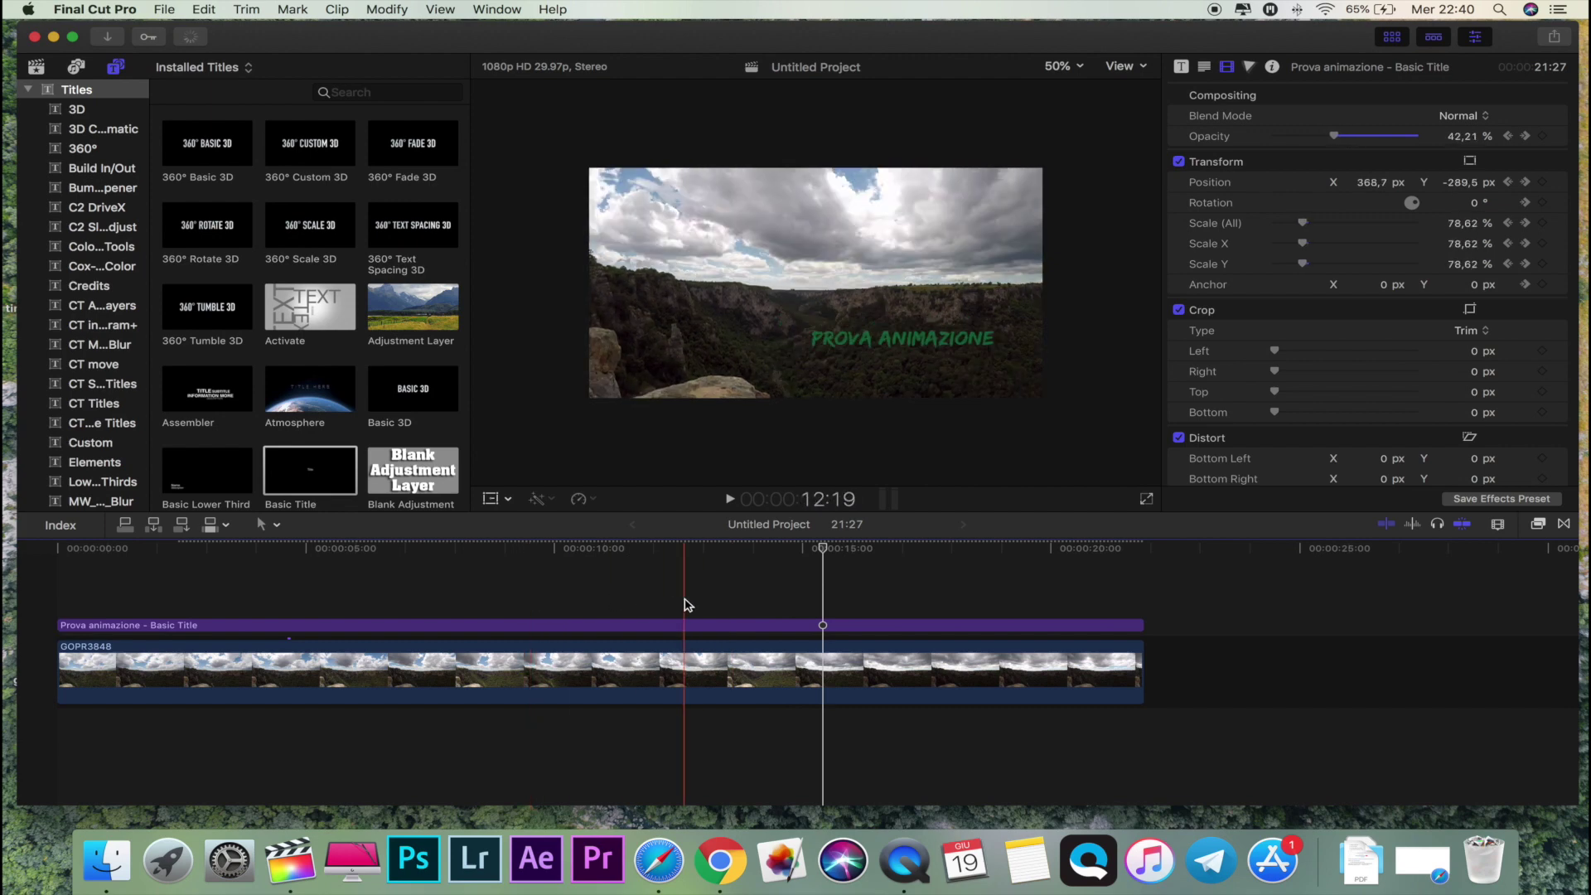
pyautogui.click(663, 625)
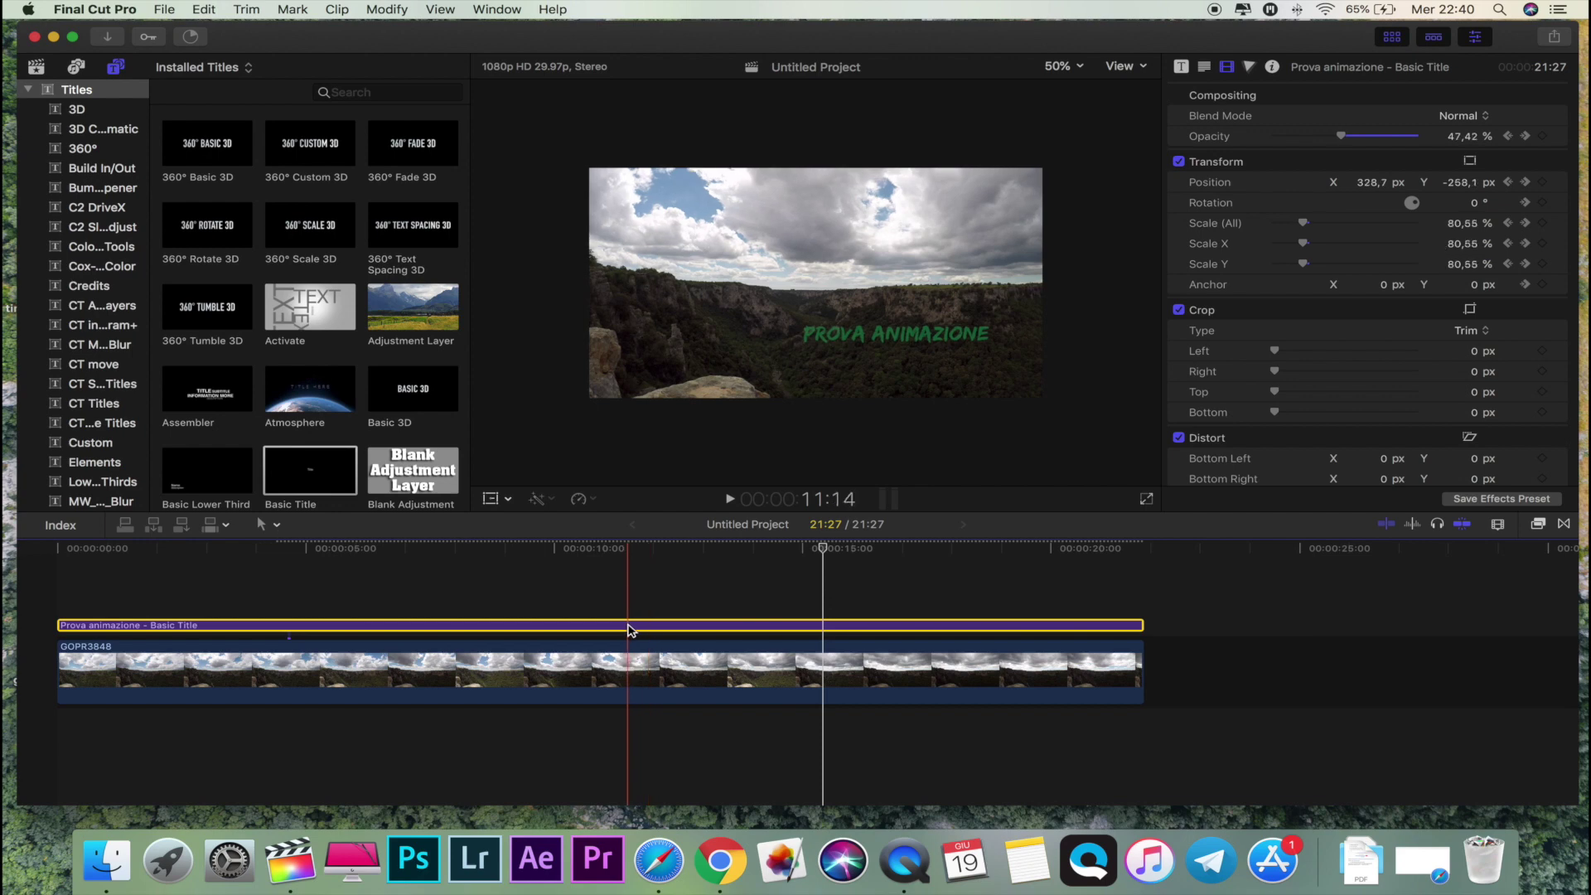
# - Make the title a compound clip named 'Untitled Project Clip' and play it from the start
pyautogui.rightClick(628, 627)
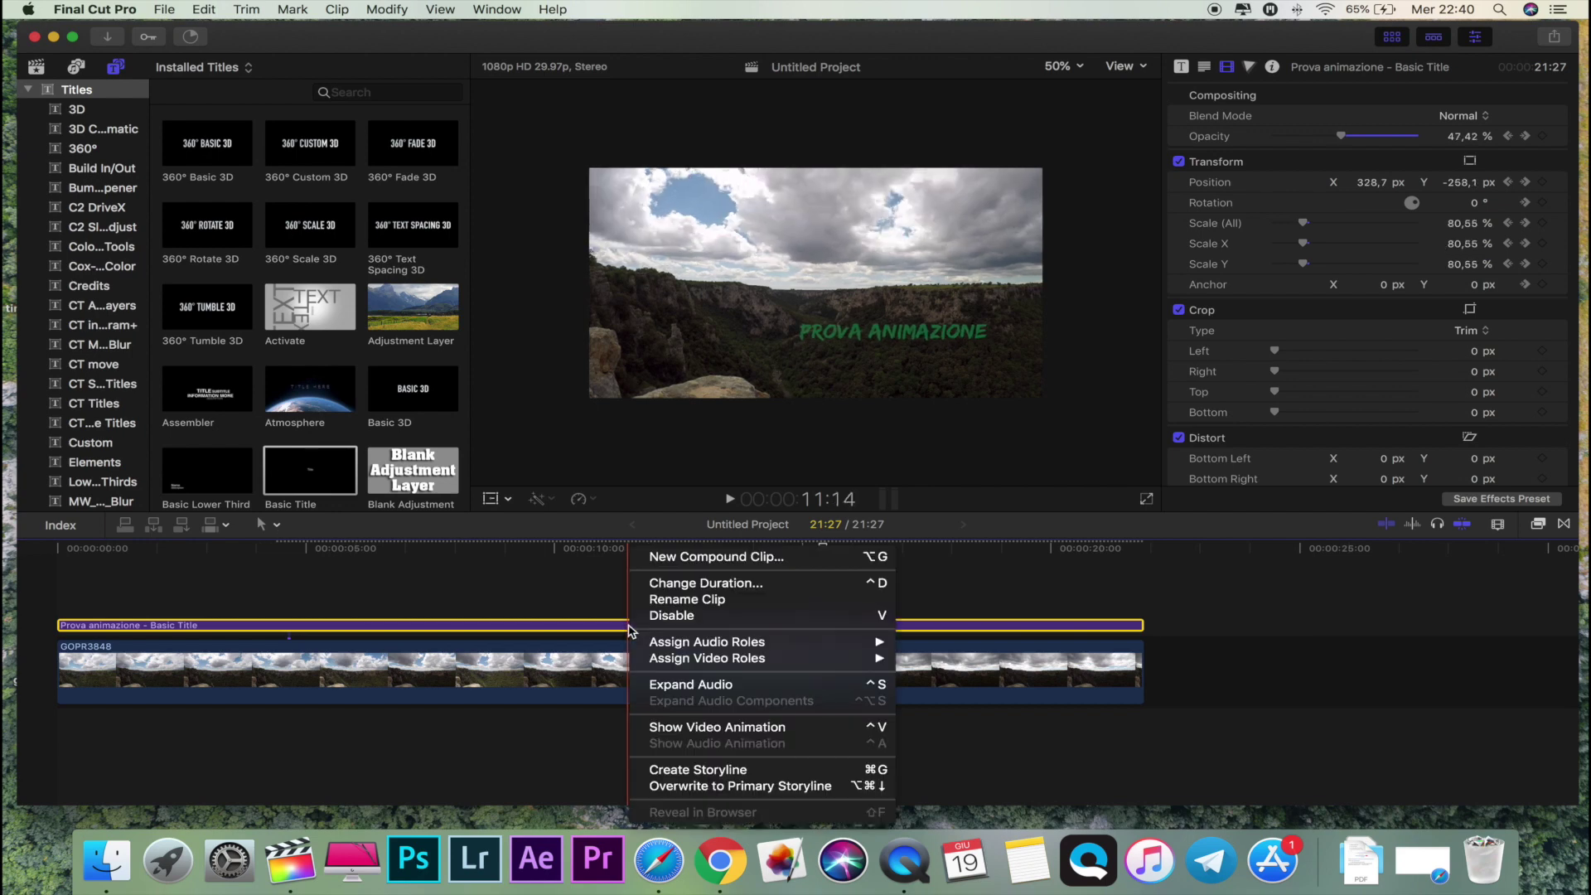
pyautogui.click(697, 557)
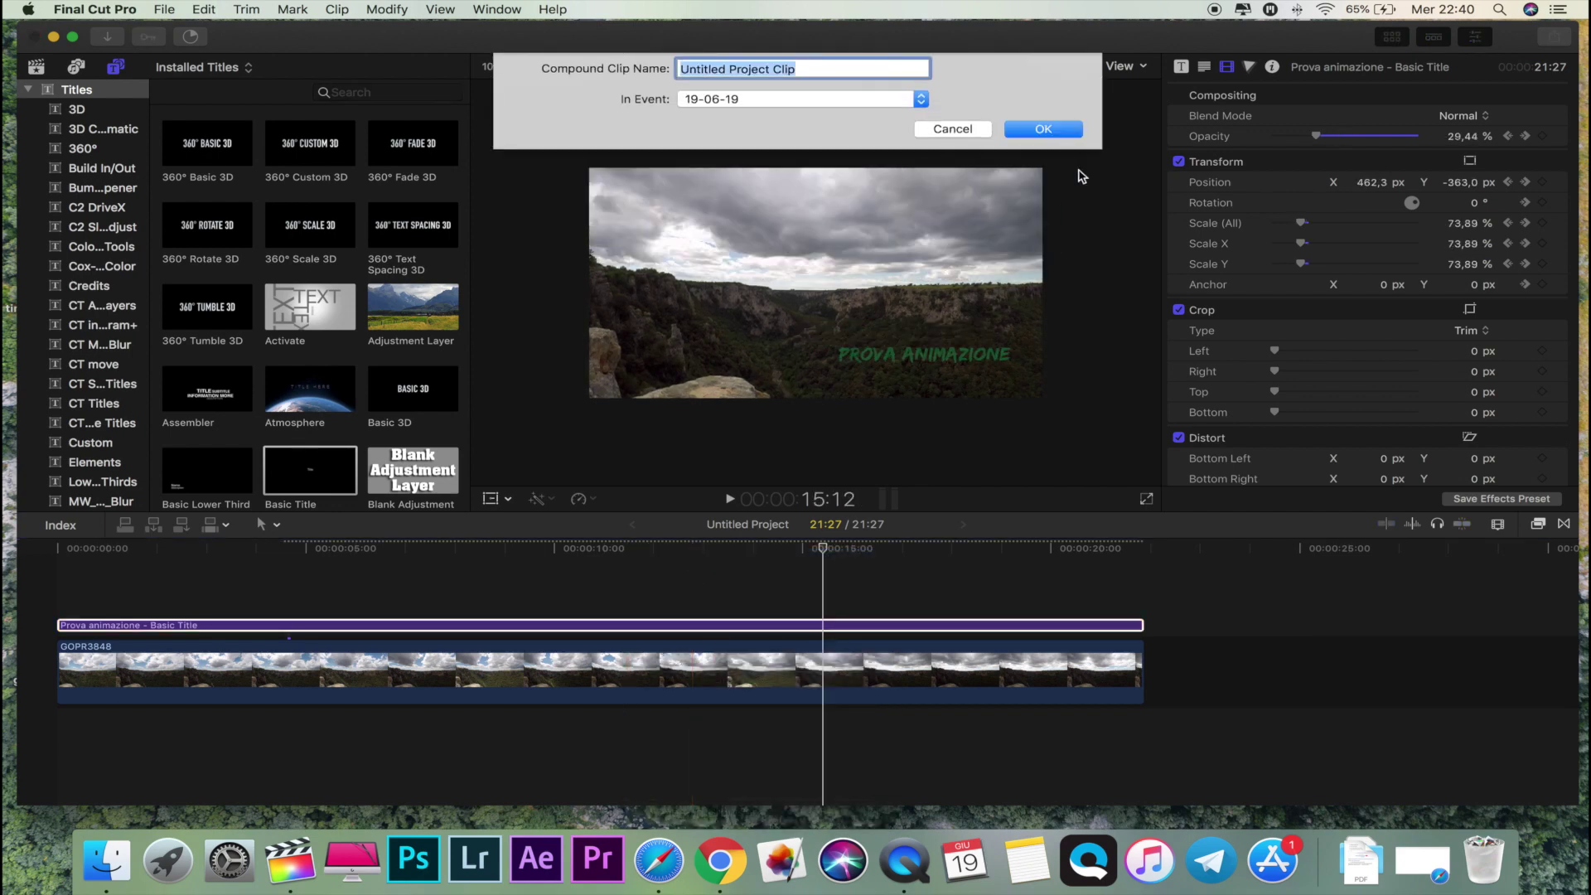
pyautogui.click(1046, 129)
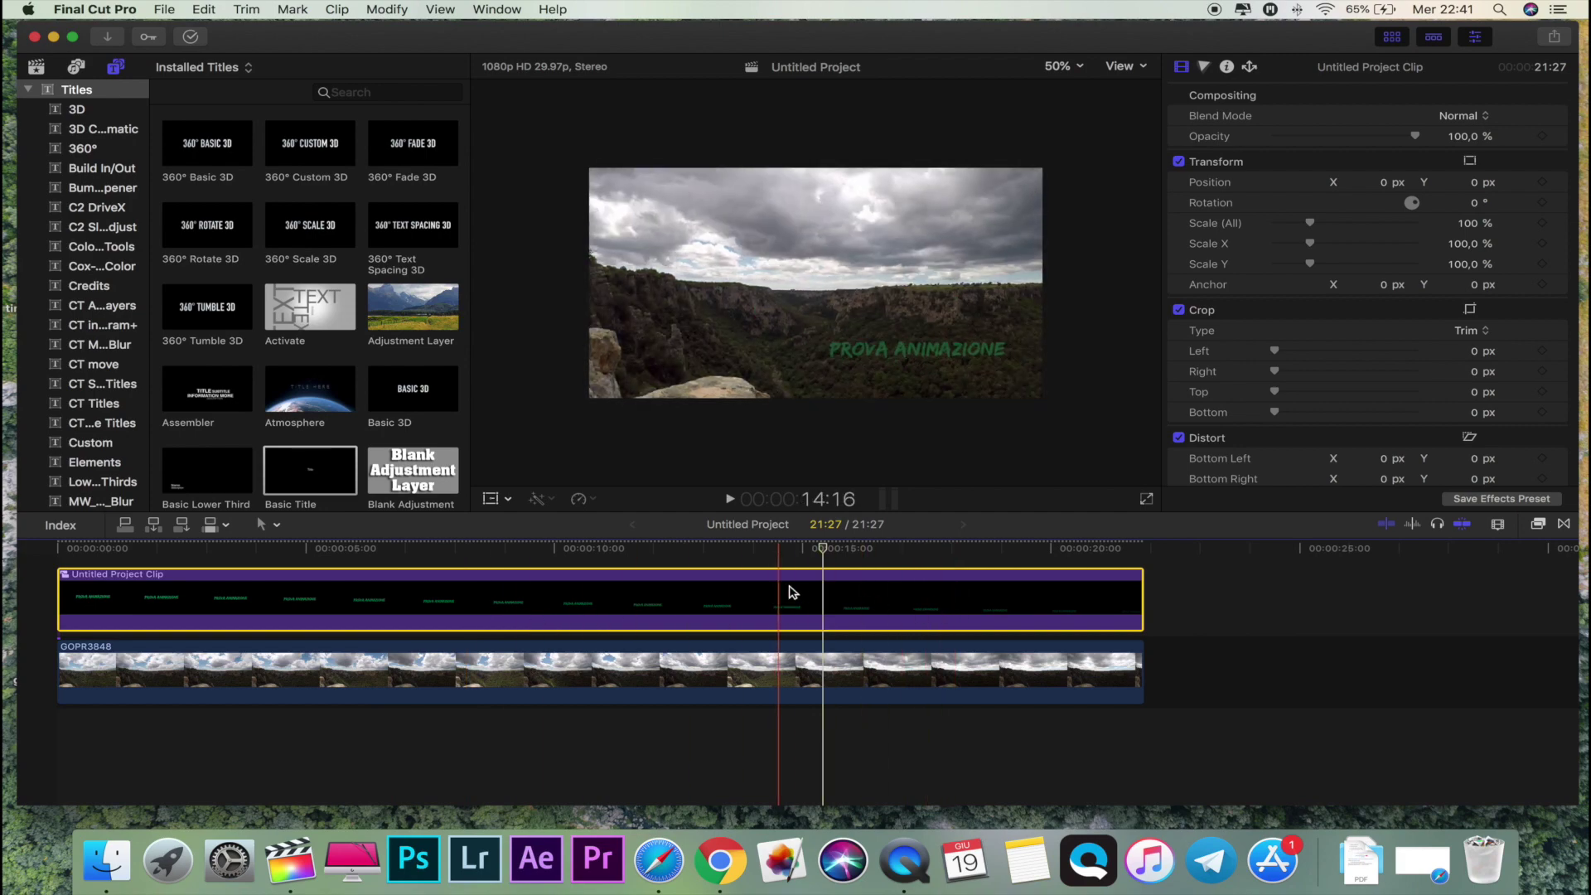
pyautogui.click(605, 548)
pyautogui.click(54, 548)
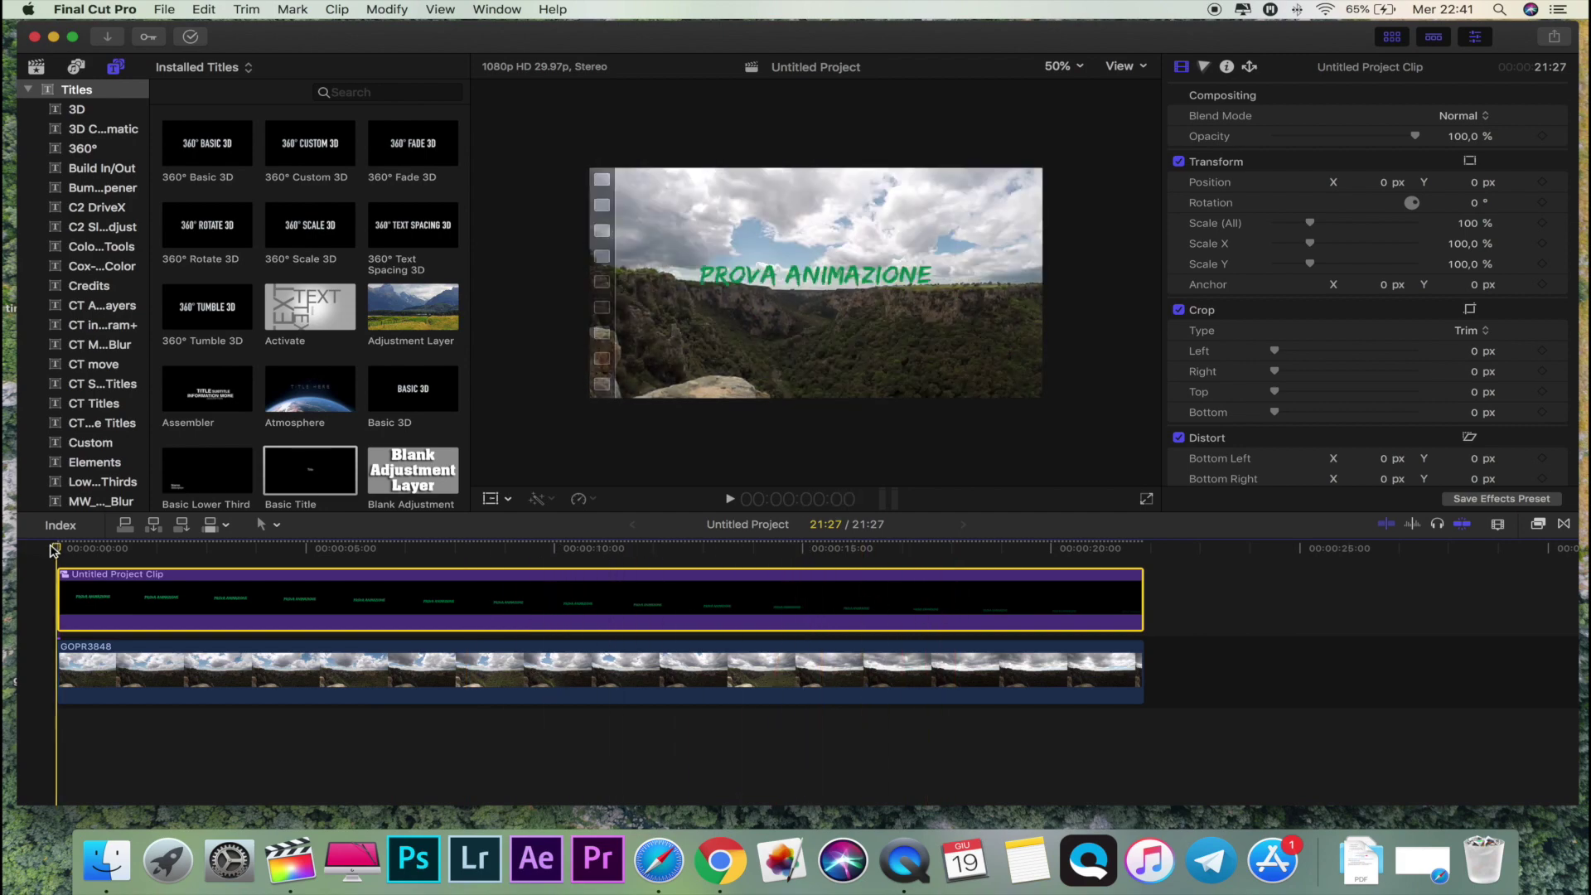
pyautogui.press('space')
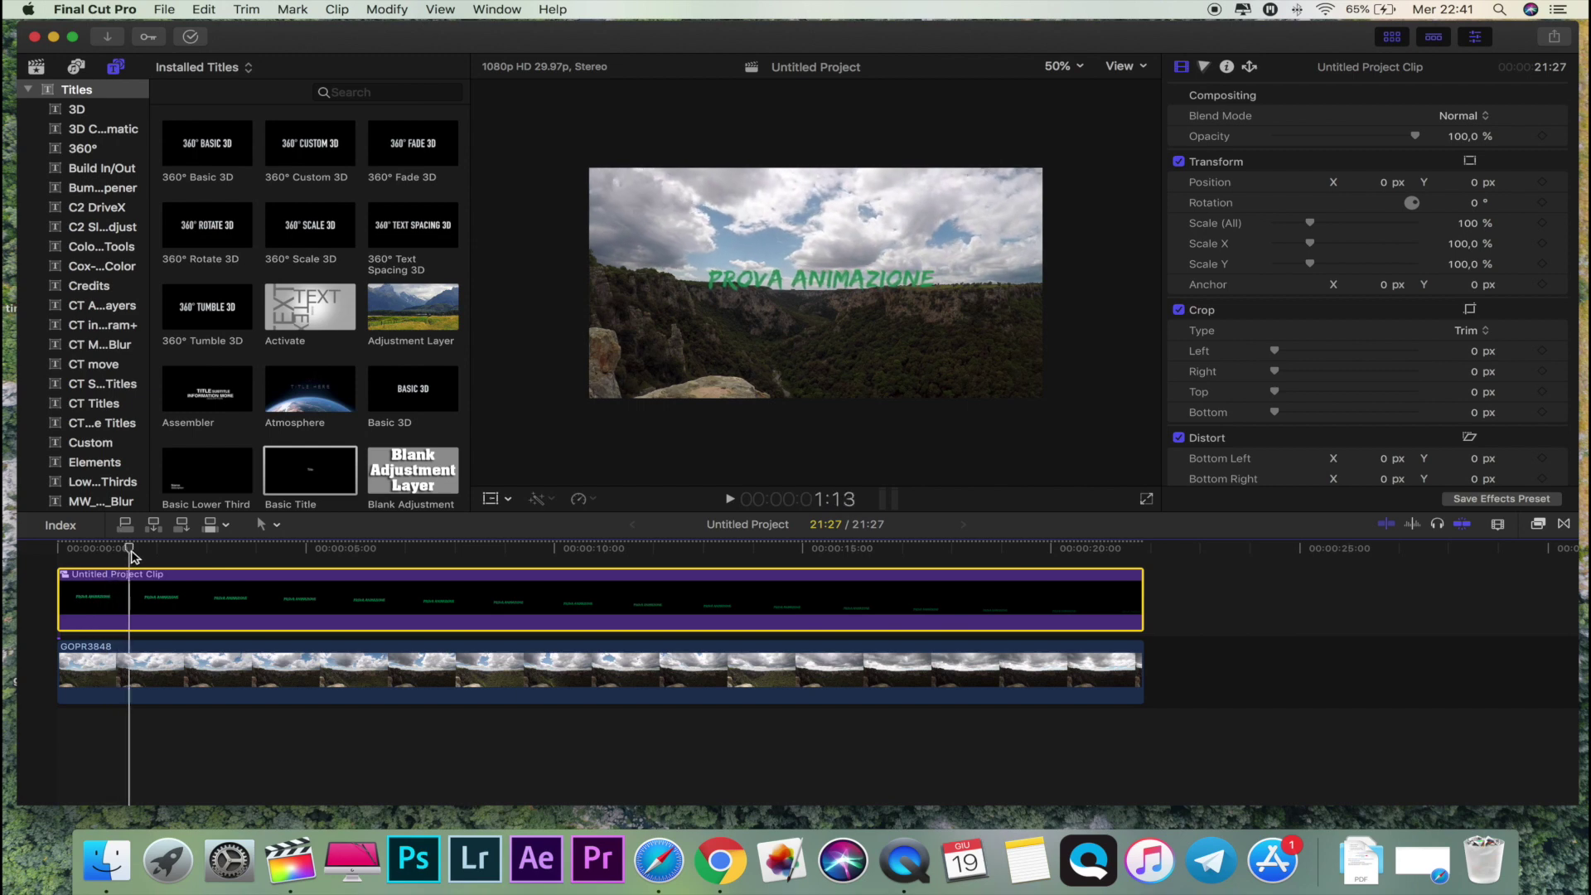
# - Blade the compound title's speed at about 2 seconds and bring up Fast options for the second section
pyautogui.moveTo(156, 555); pyautogui.dragTo(196, 558)
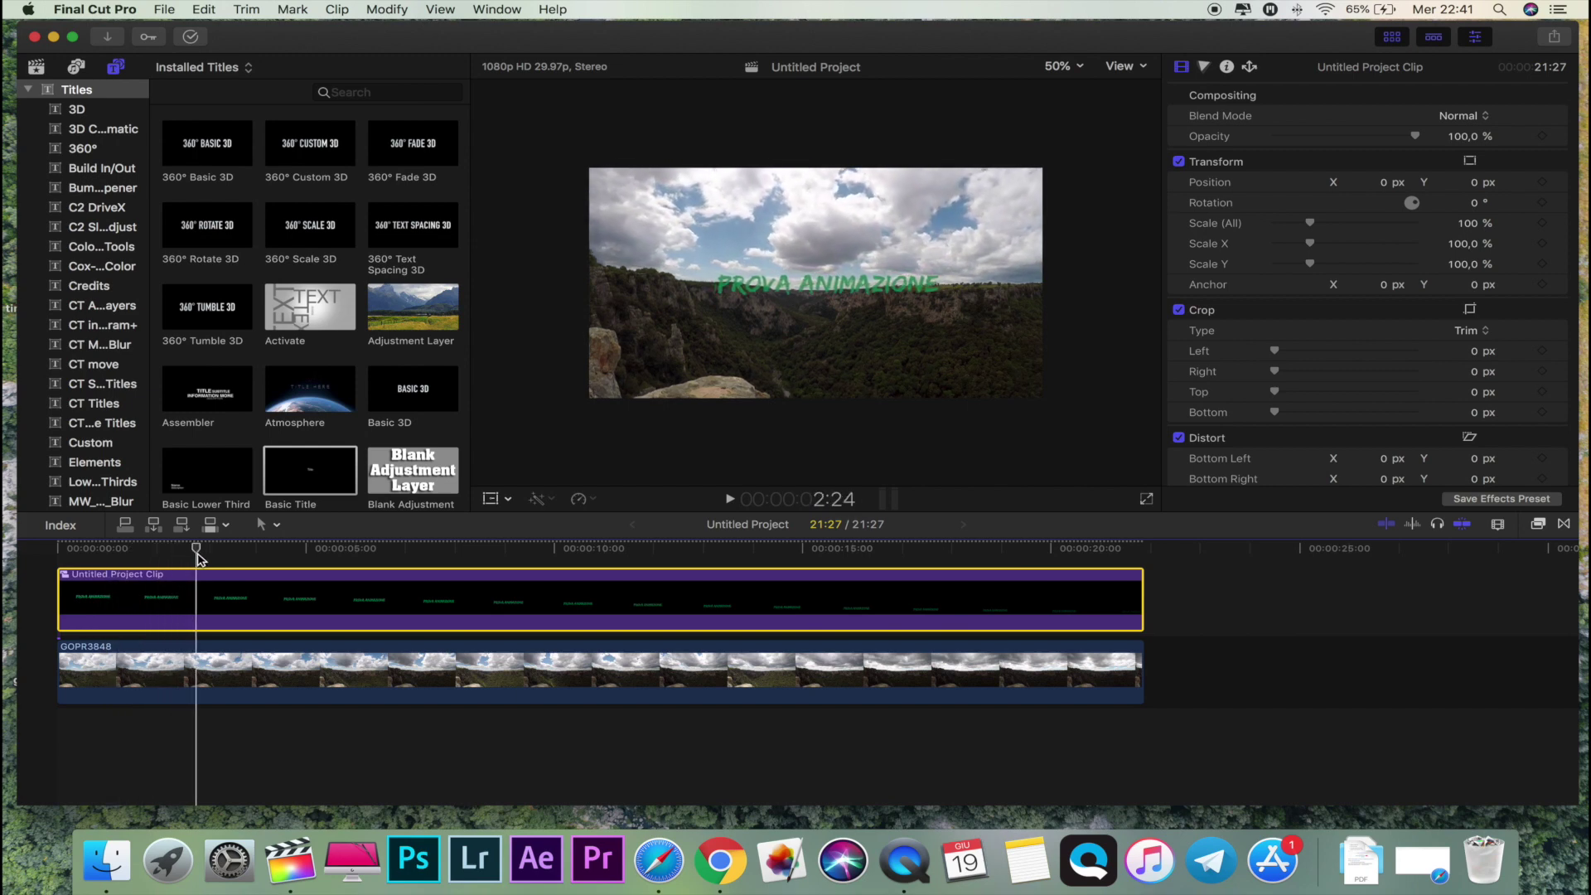
pyautogui.hotkey('shift', 'b')
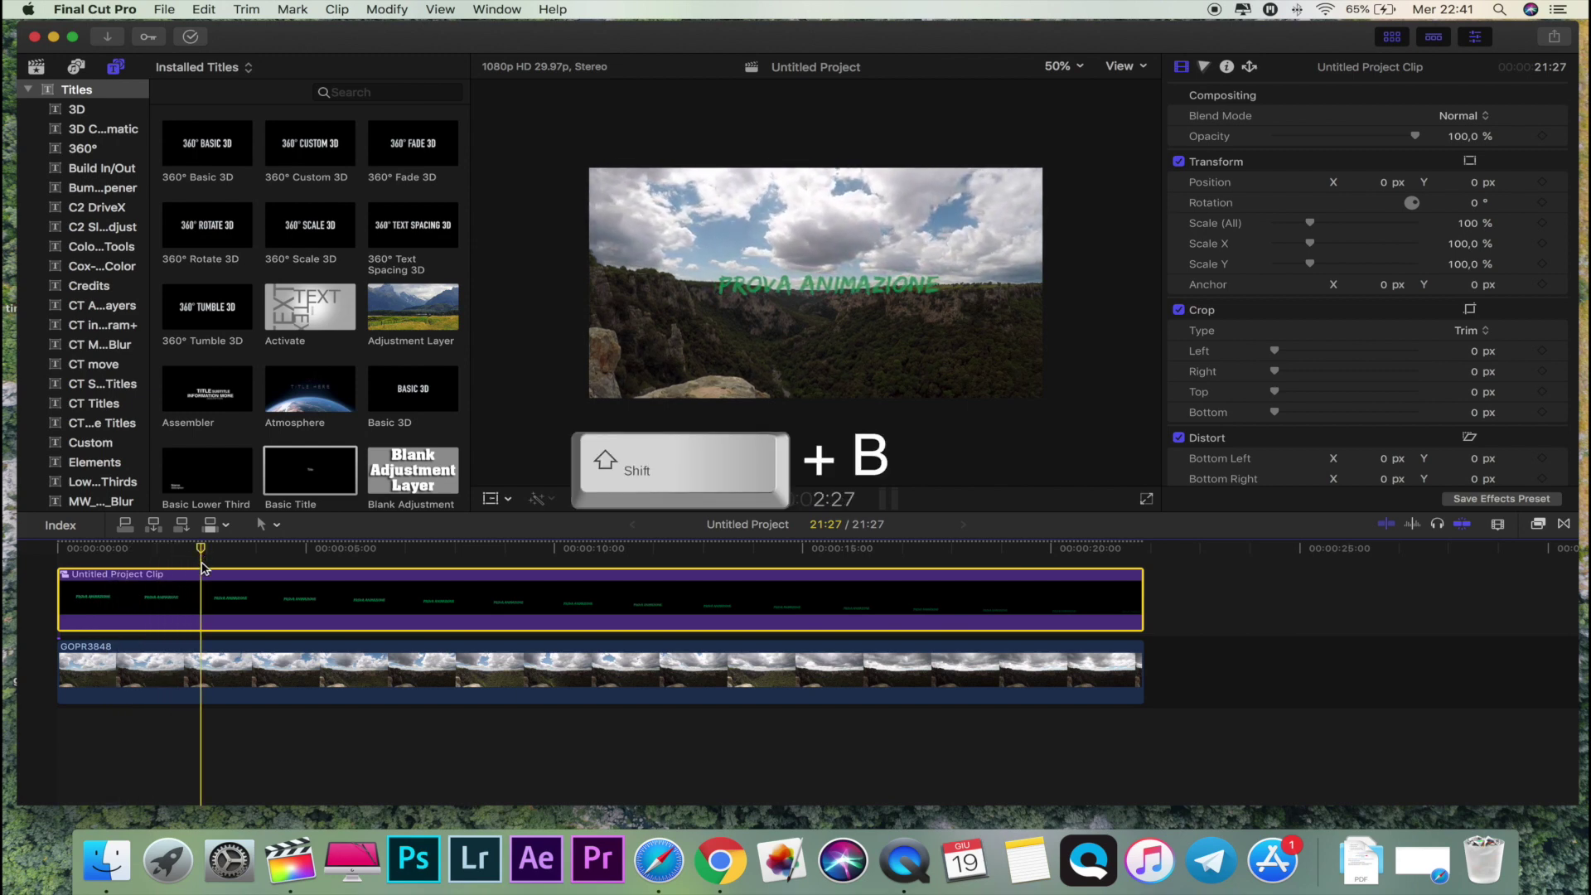
pyautogui.hotkey('shift', 'b')
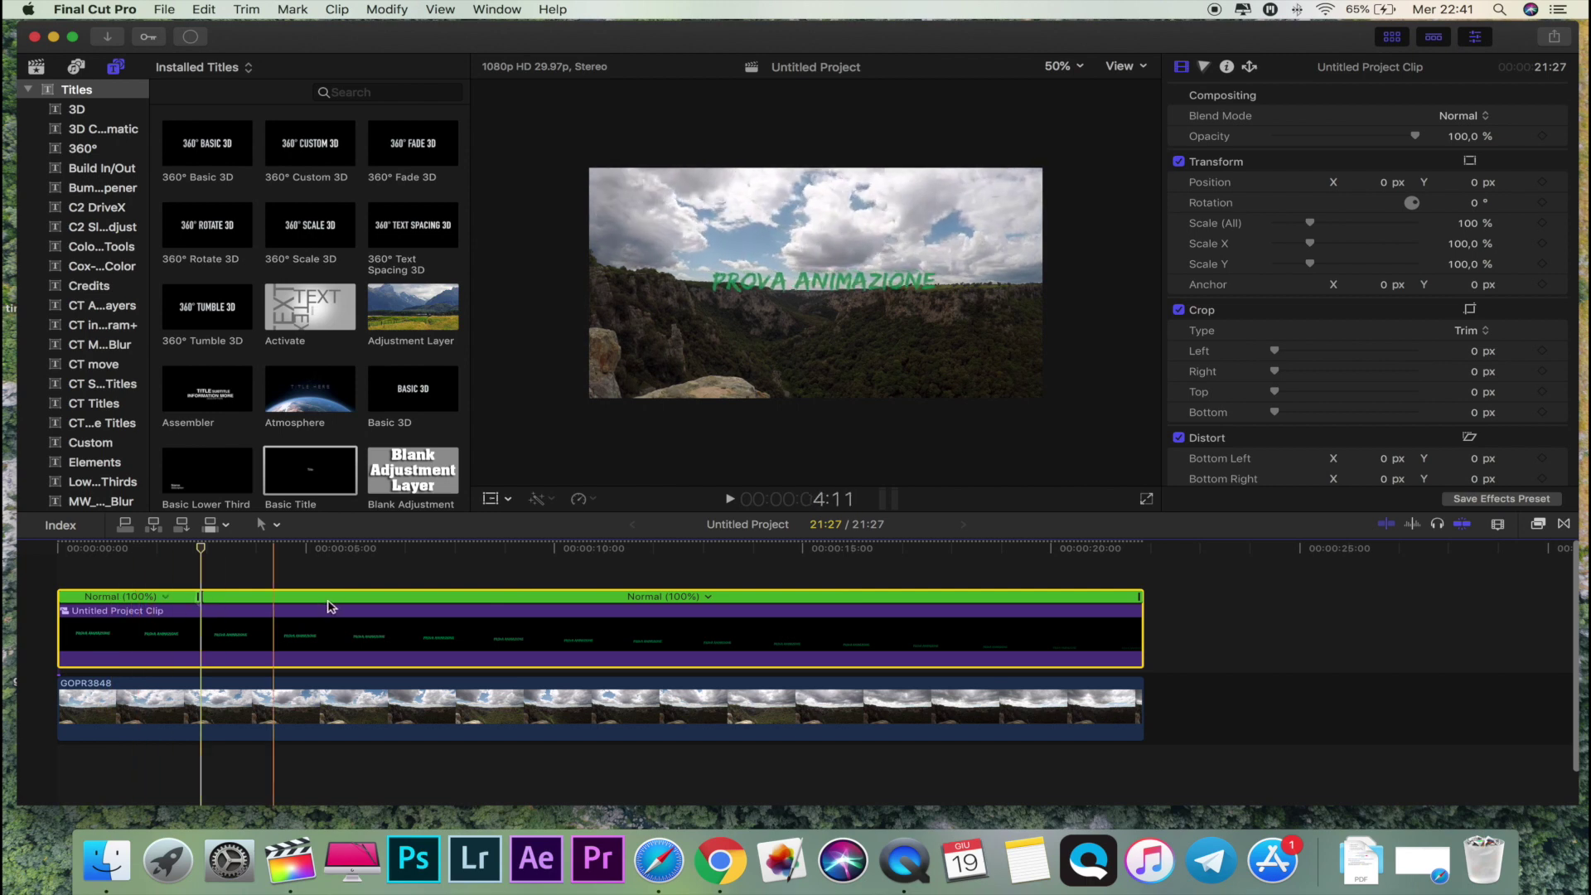
pyautogui.click(709, 598)
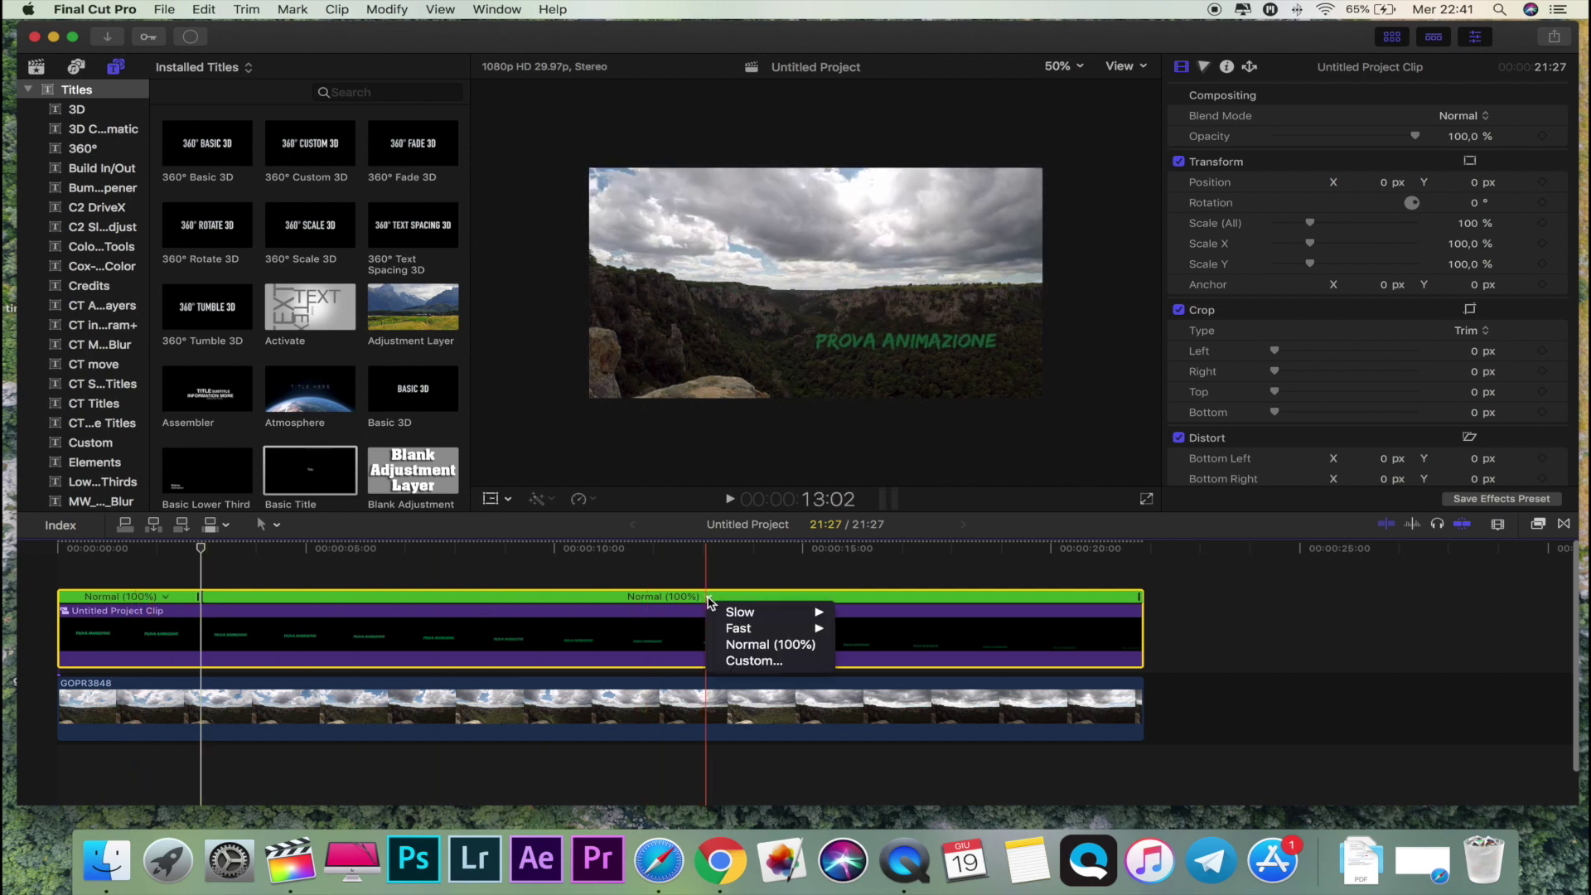
pyautogui.moveTo(755, 634)
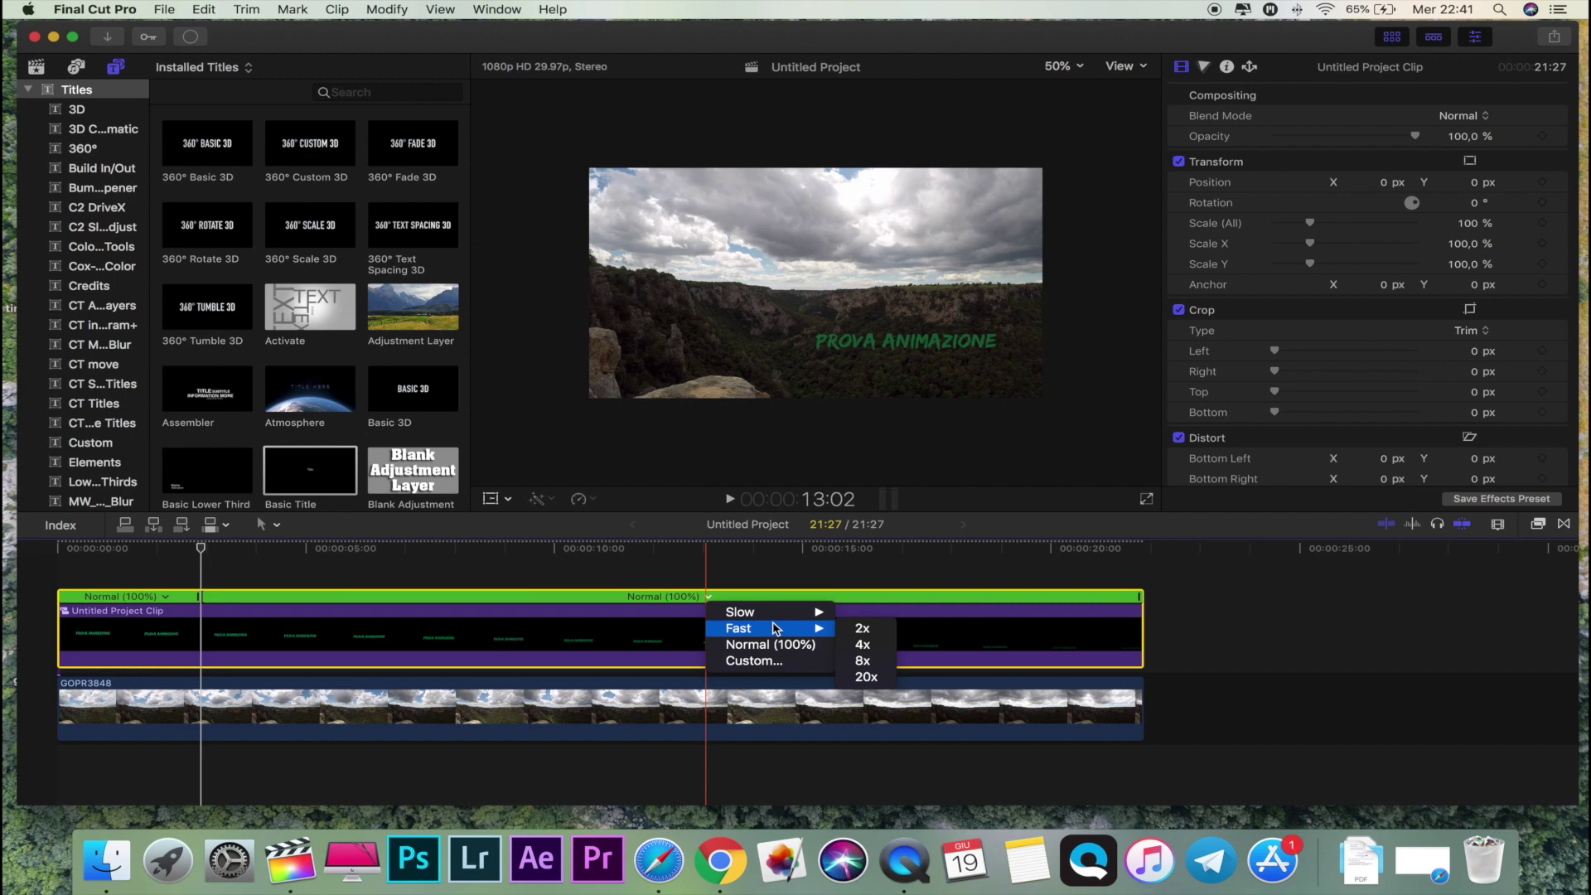
# - Set the second speed section to Fast 4x and preview the speed ramp from the start
pyautogui.click(869, 649)
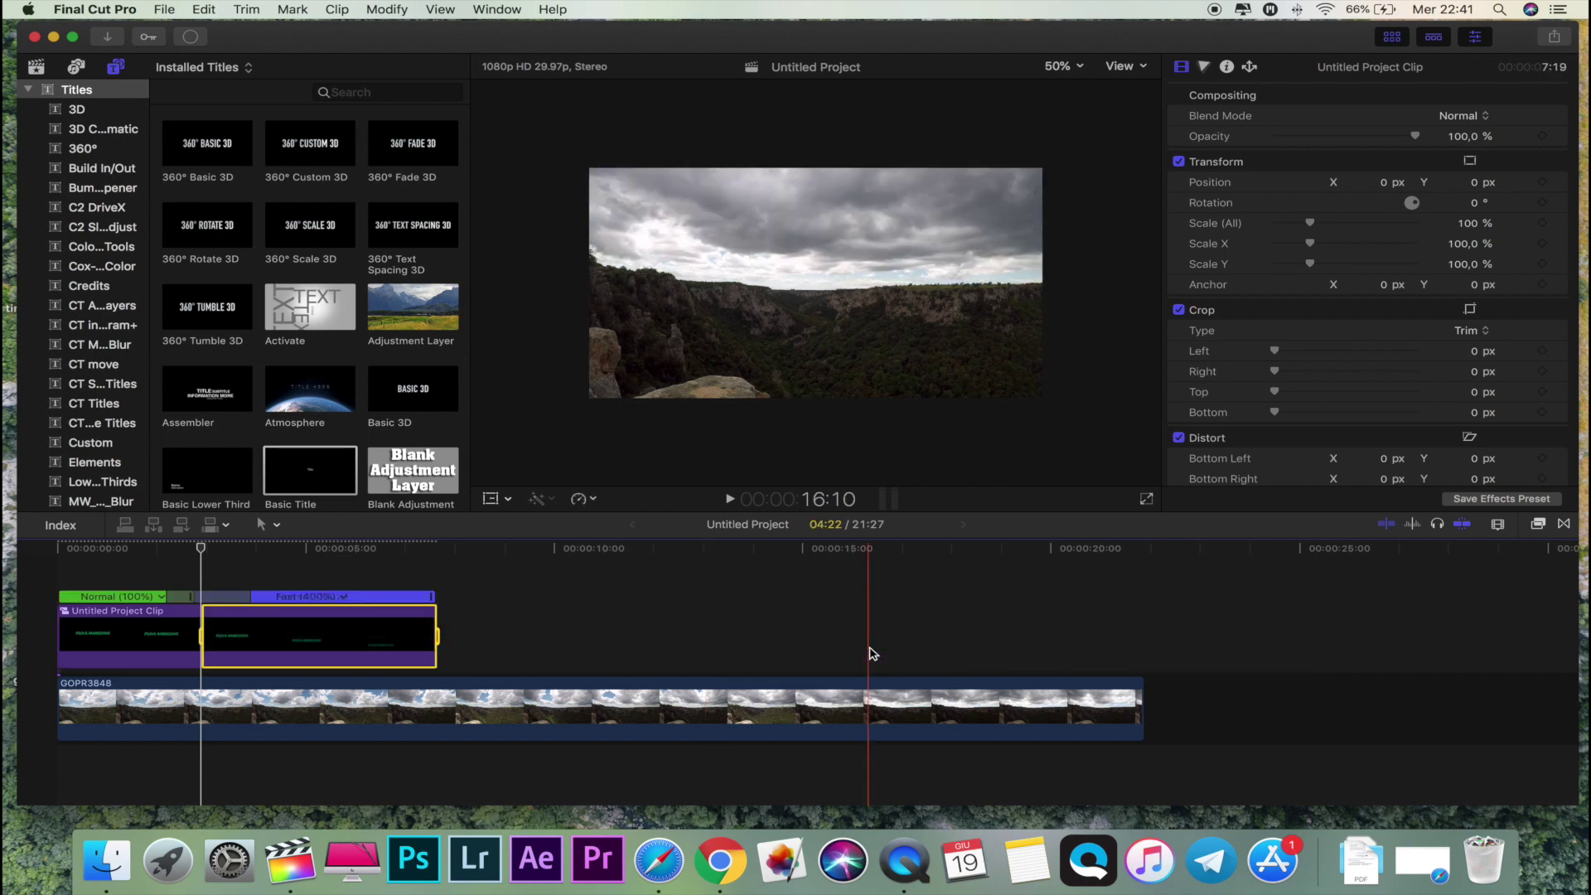
pyautogui.moveTo(432, 600); pyautogui.dragTo(472, 598)
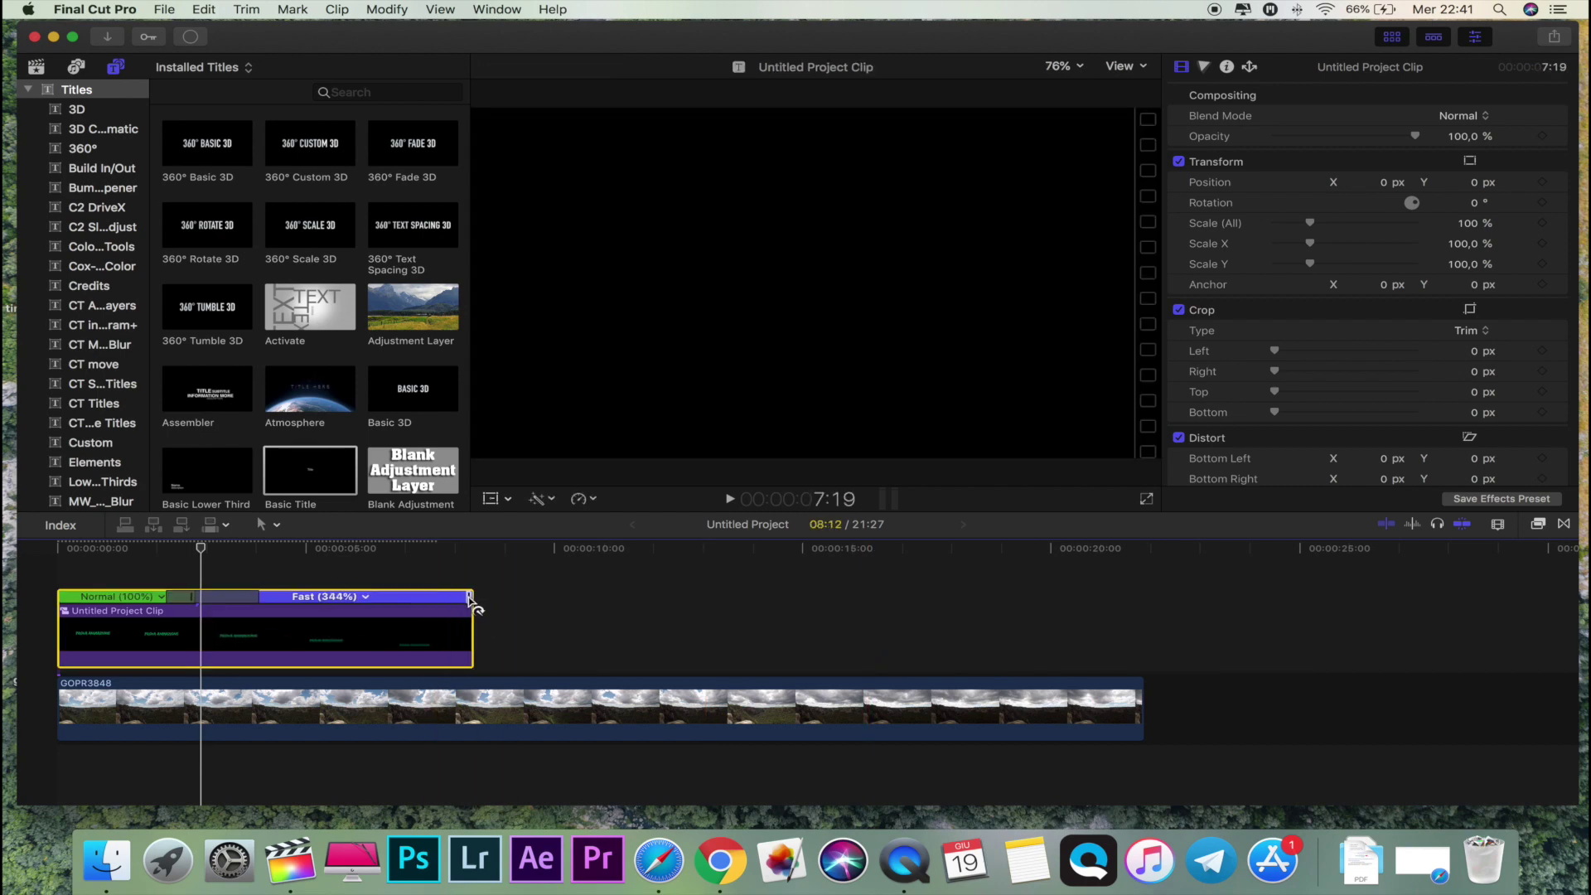
pyautogui.click(70, 573)
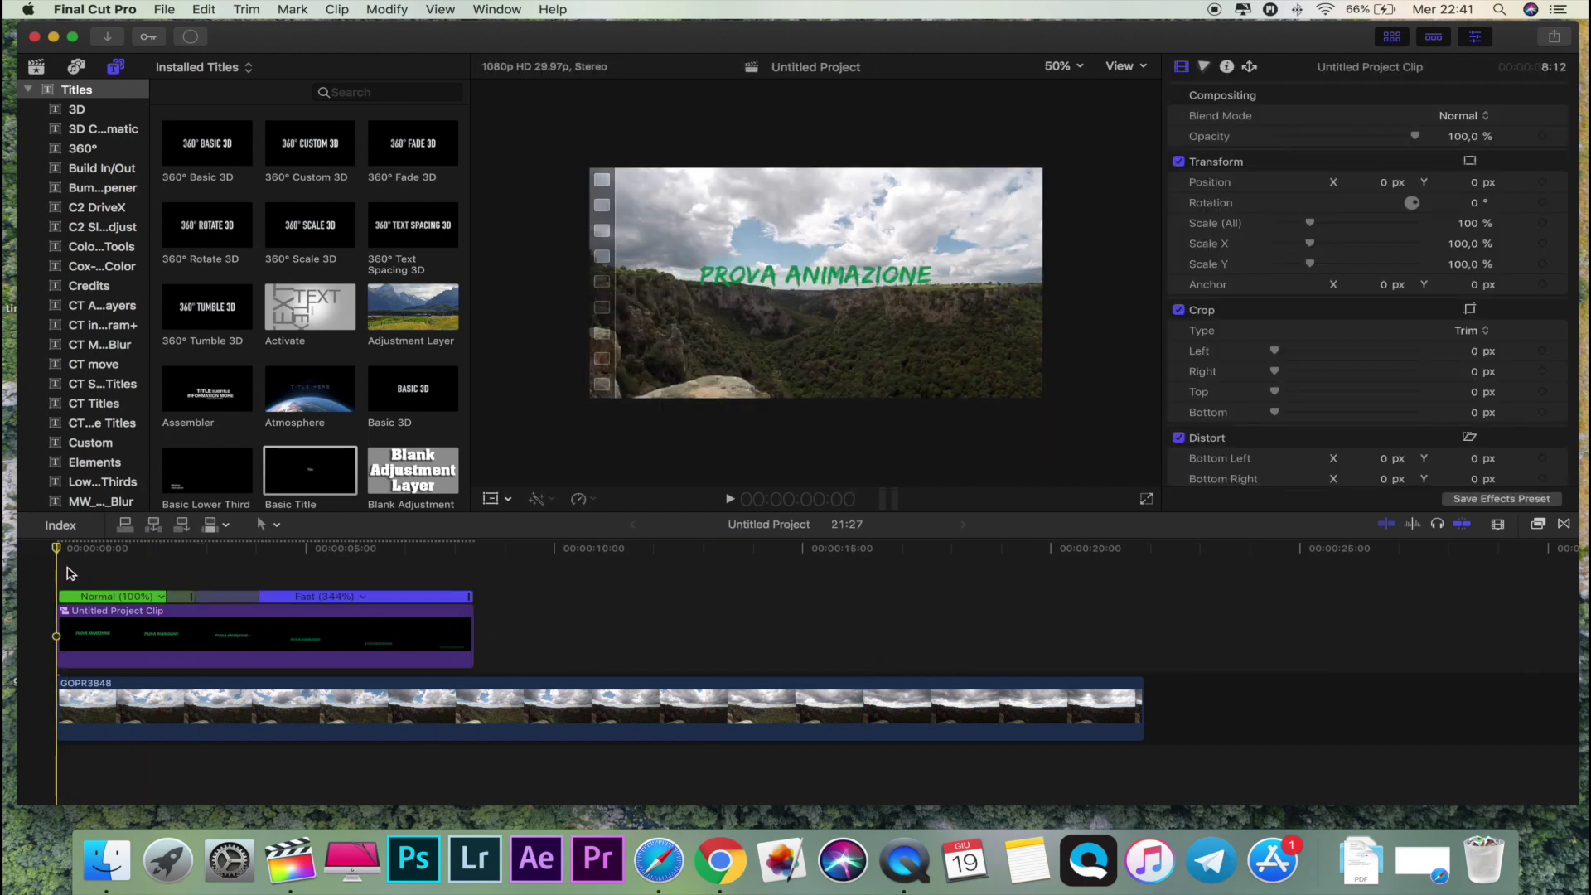
pyautogui.press('space')
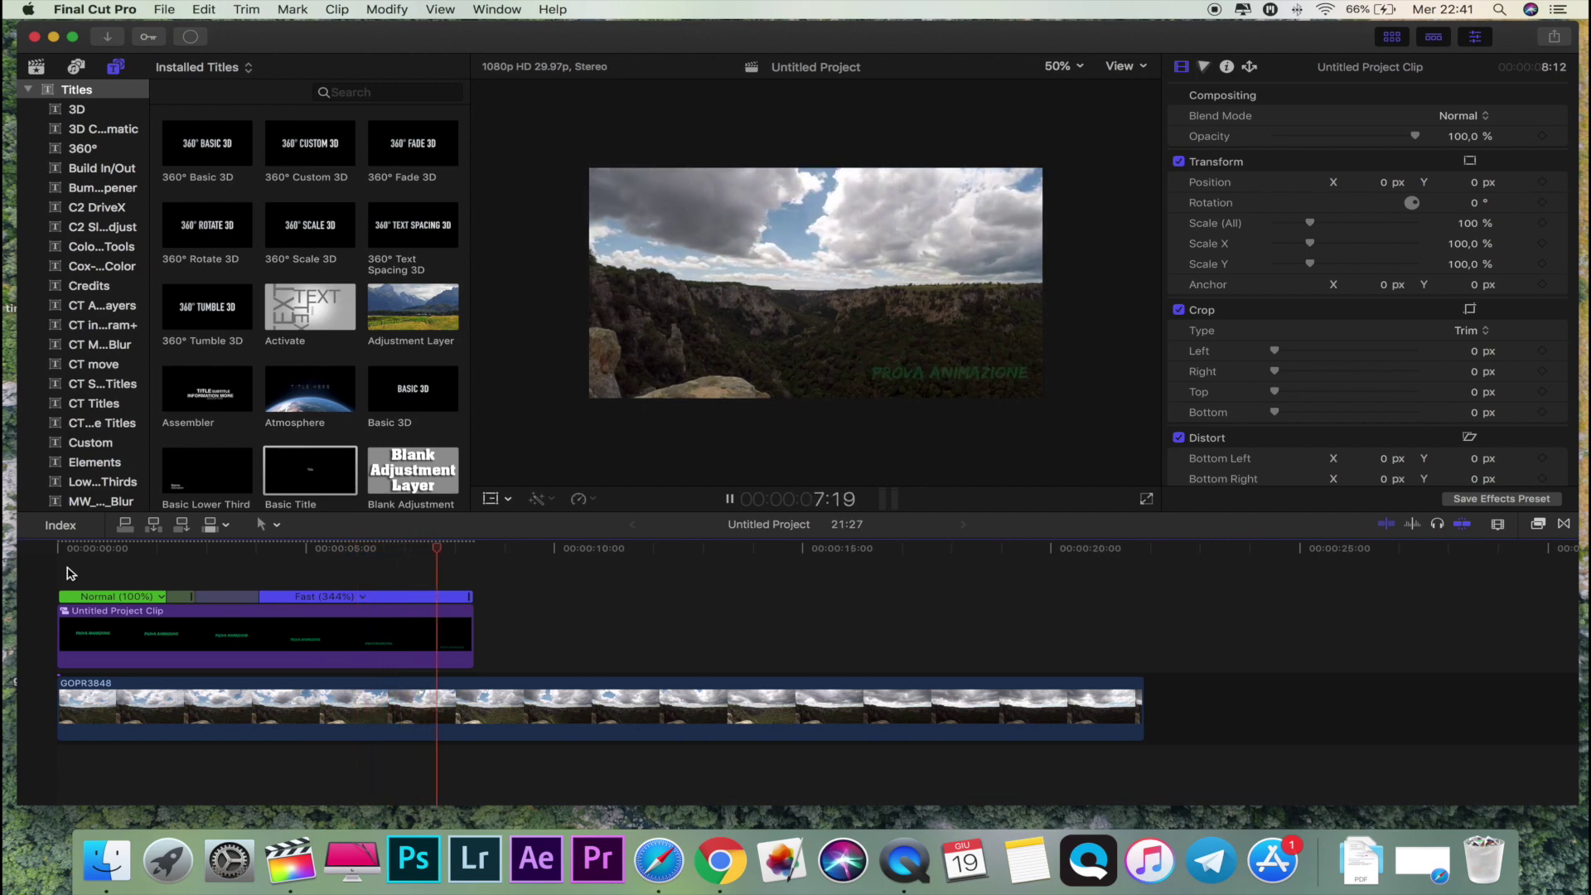
pyautogui.press('space')
# - Stretch the fast section to Fast (101%), running nearly to the canyon clip's end
pyautogui.moveTo(470, 596); pyautogui.dragTo(292, 597)
pyautogui.click(134, 570)
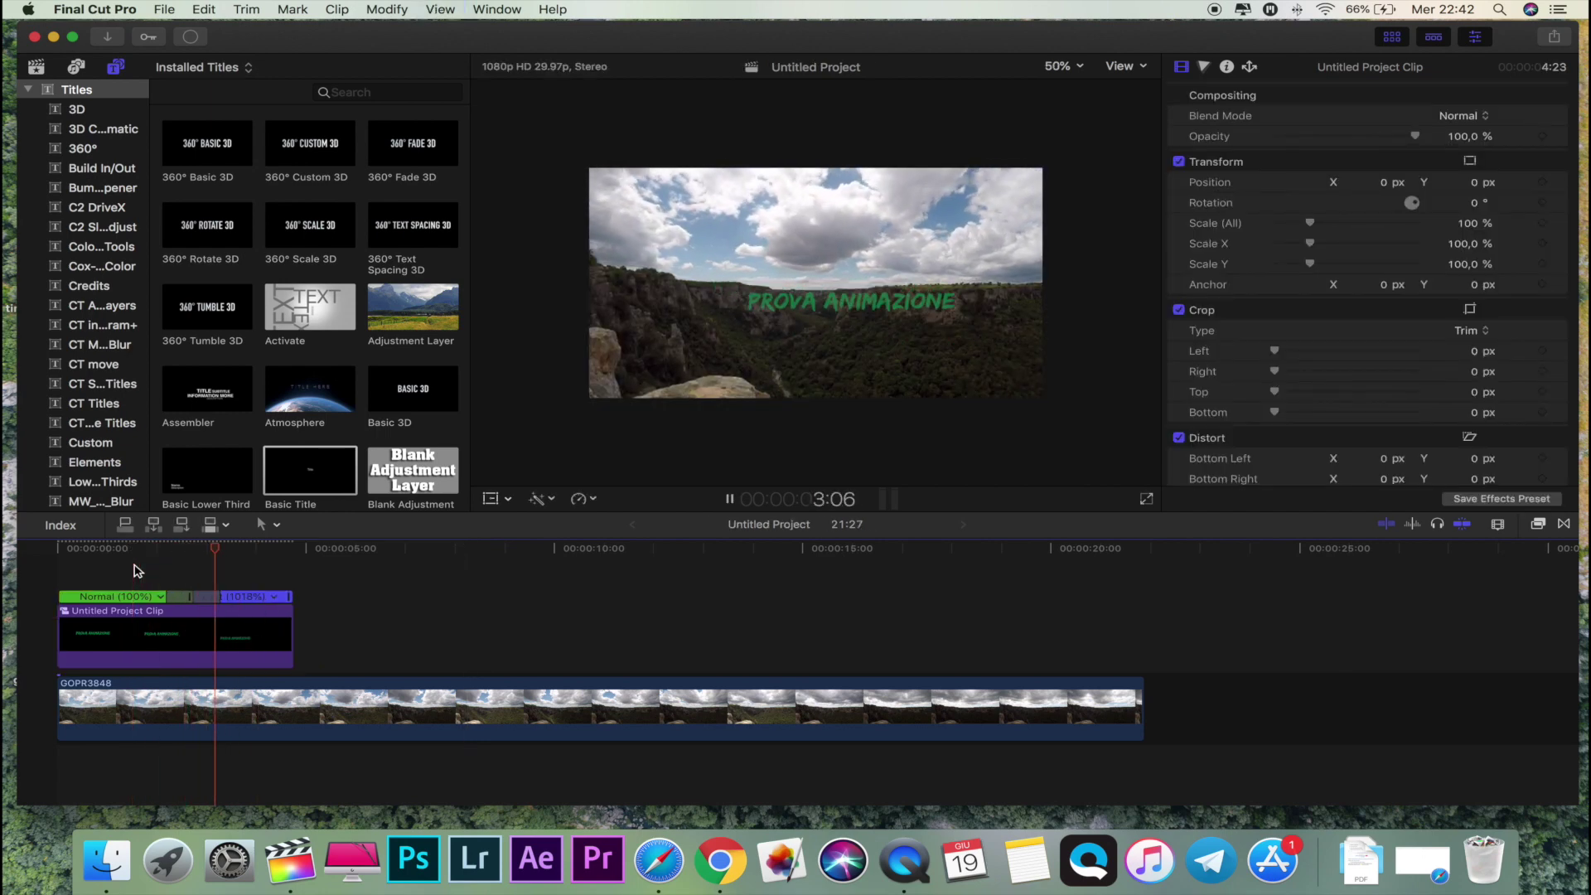
pyautogui.moveTo(291, 596); pyautogui.dragTo(997, 620)
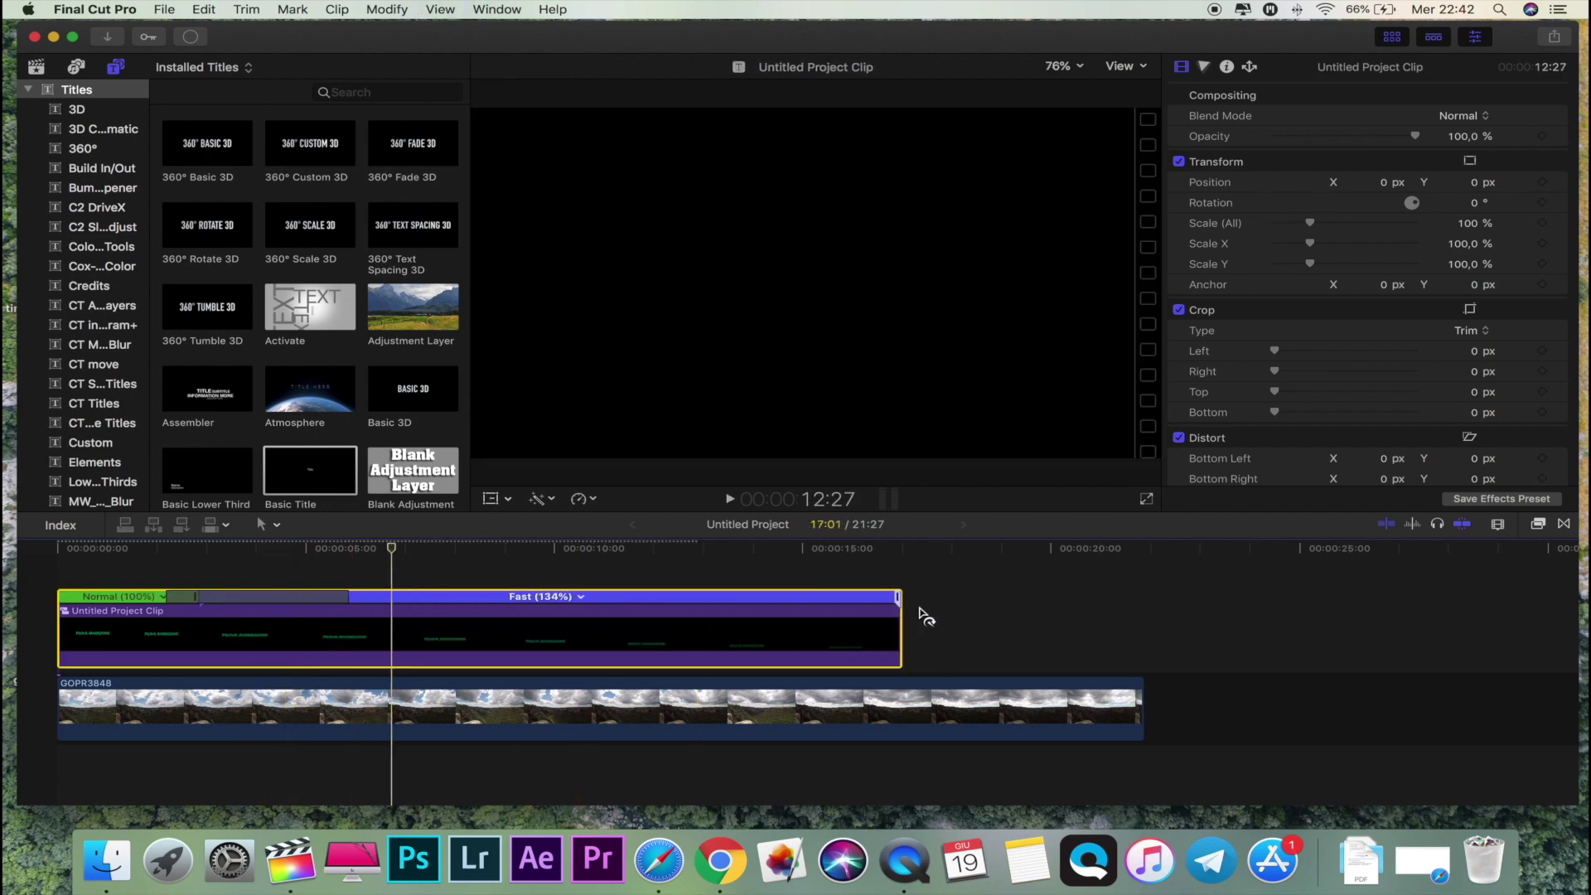
pyautogui.moveTo(1014, 620); pyautogui.dragTo(1141, 613)
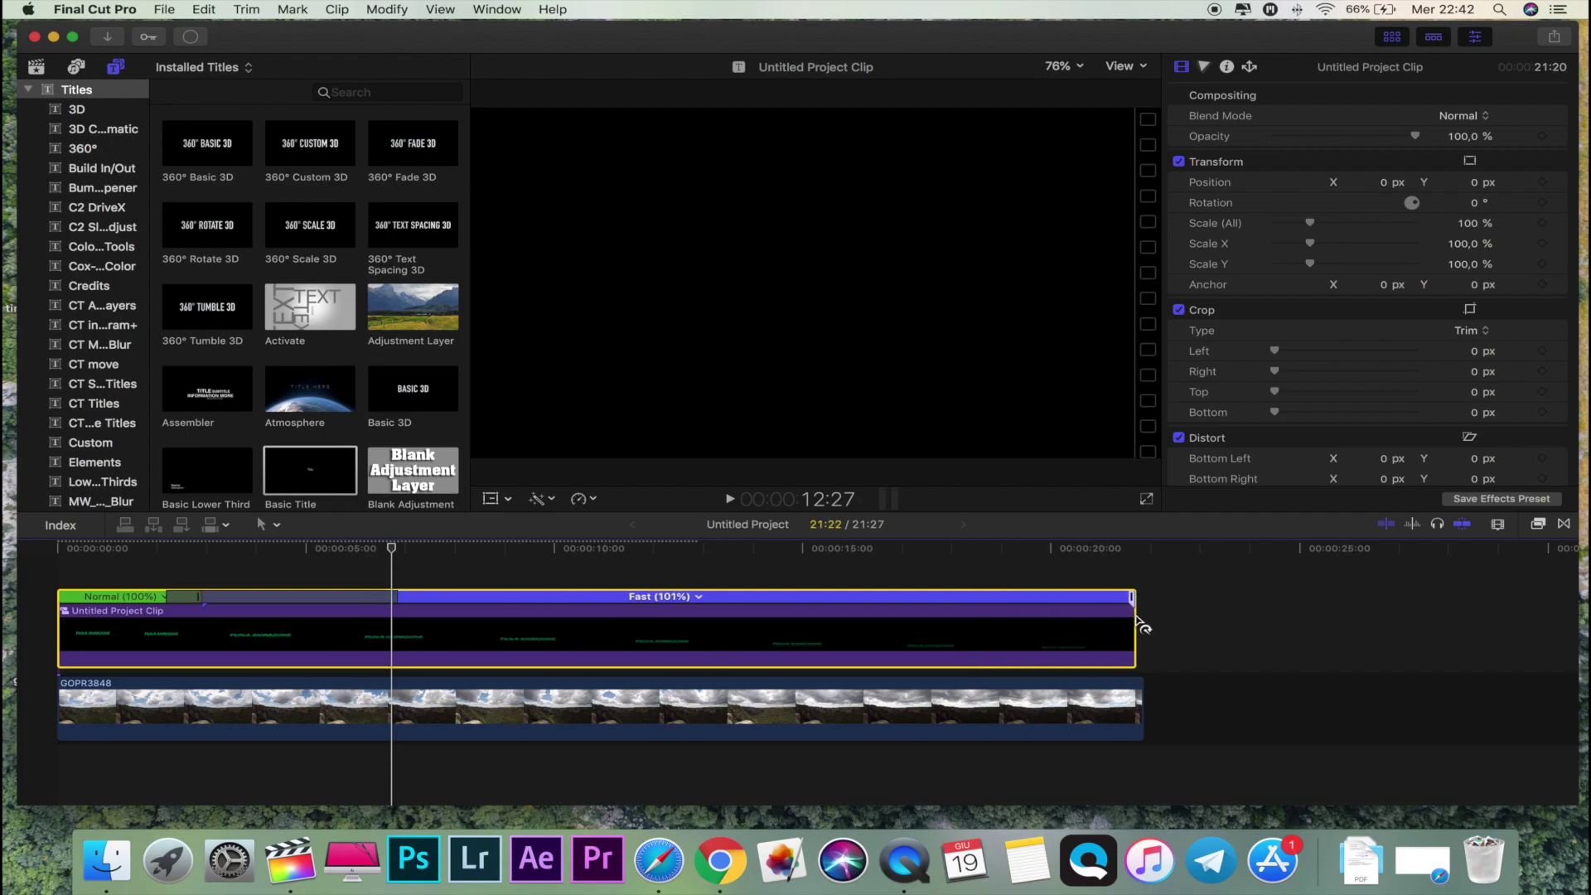